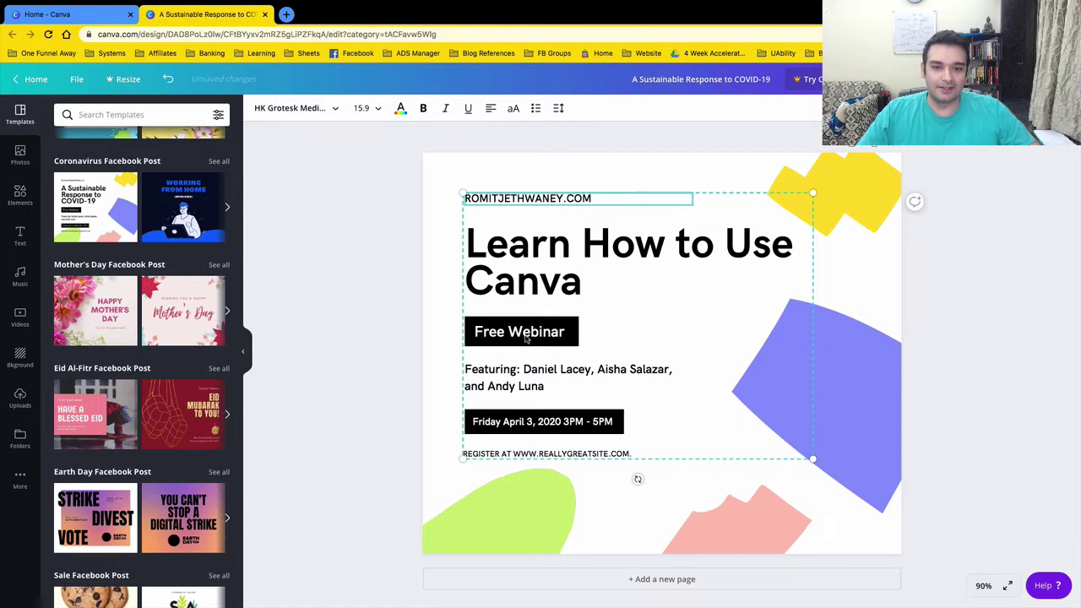
Replace the speaker names after "Featuring:" with the presenter's first name followed by "and Canva.com".
click(522, 376)
drag(524, 369, 551, 385)
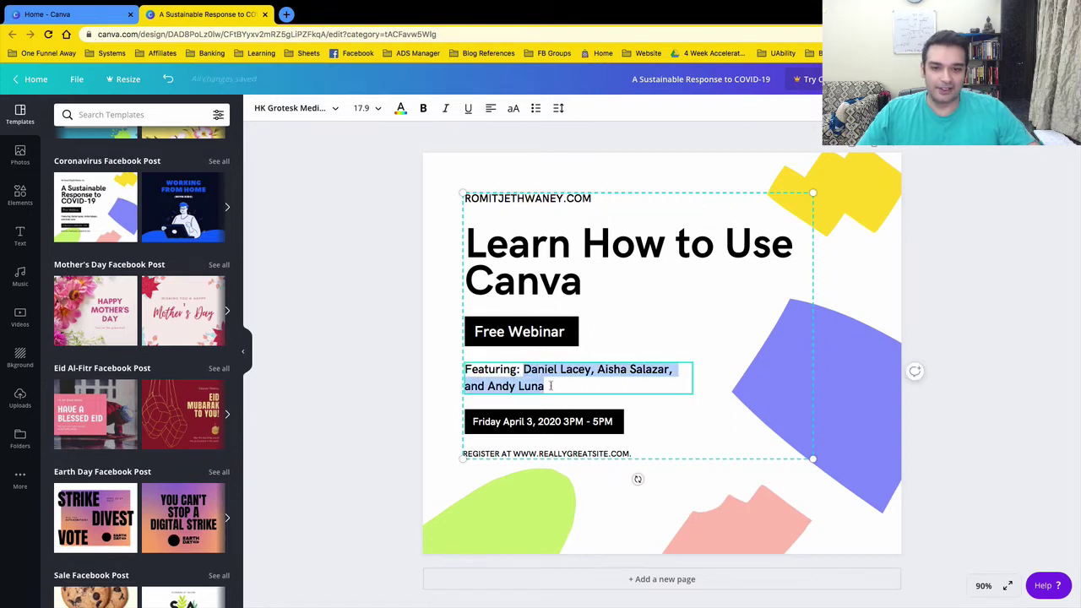
text(Romit and Canva.com)
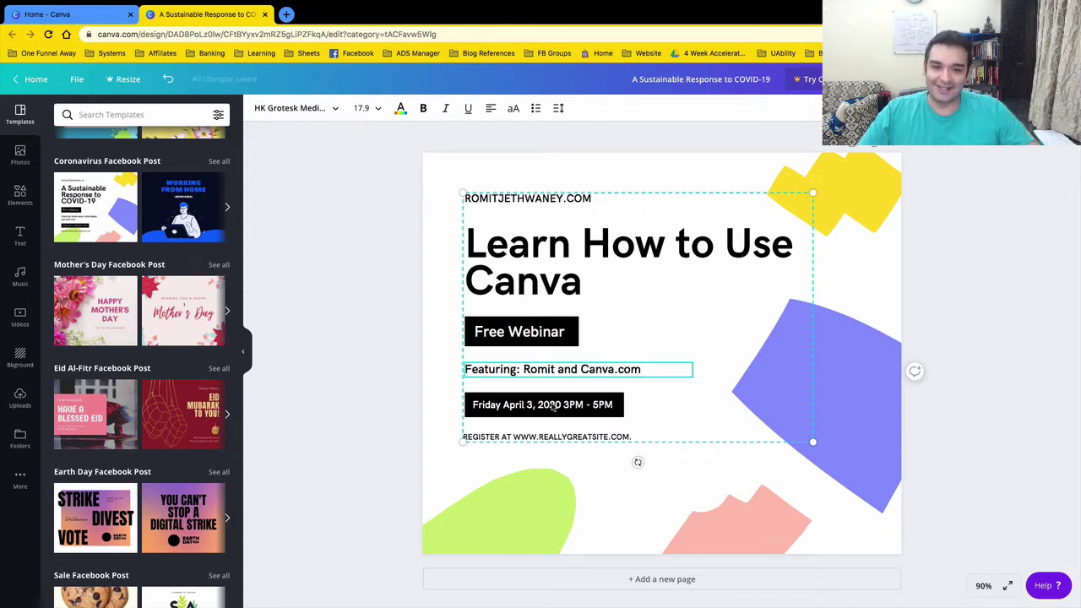
Remove the "REGISTER AT" website line beneath the event date.
click(520, 439)
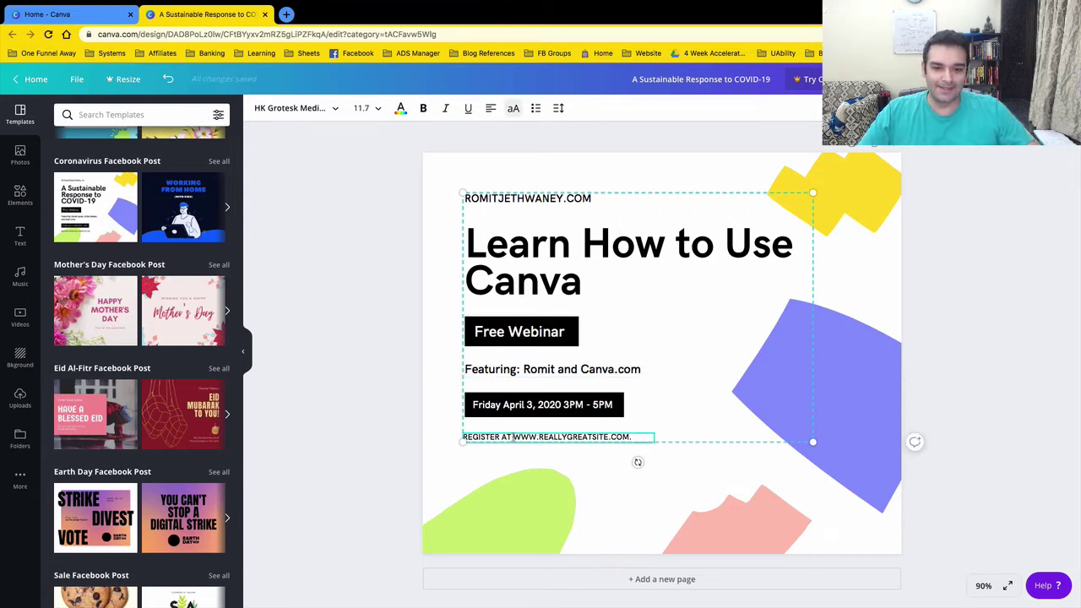
key(Return)
key(BackSpace)
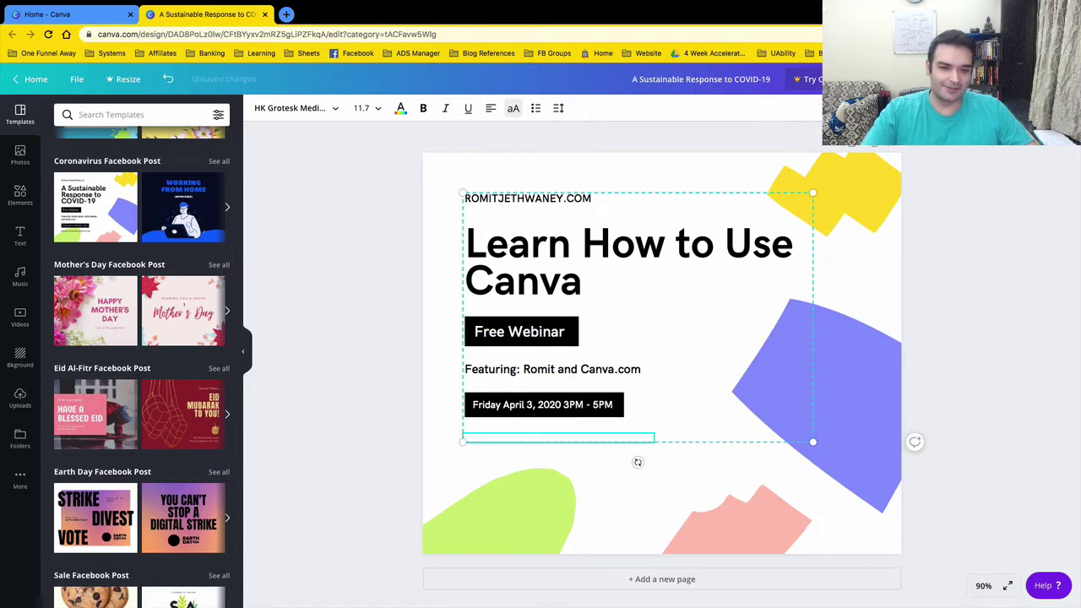
click(438, 329)
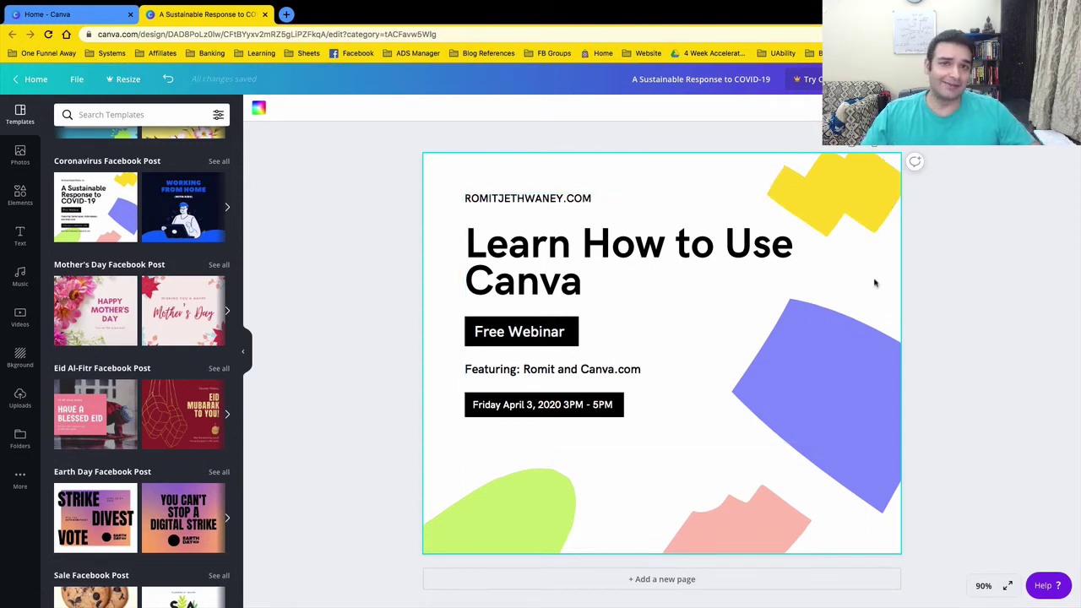
Nudge the yellow shape in the design's upper corner and recolour it blue from the default colours.
click(848, 198)
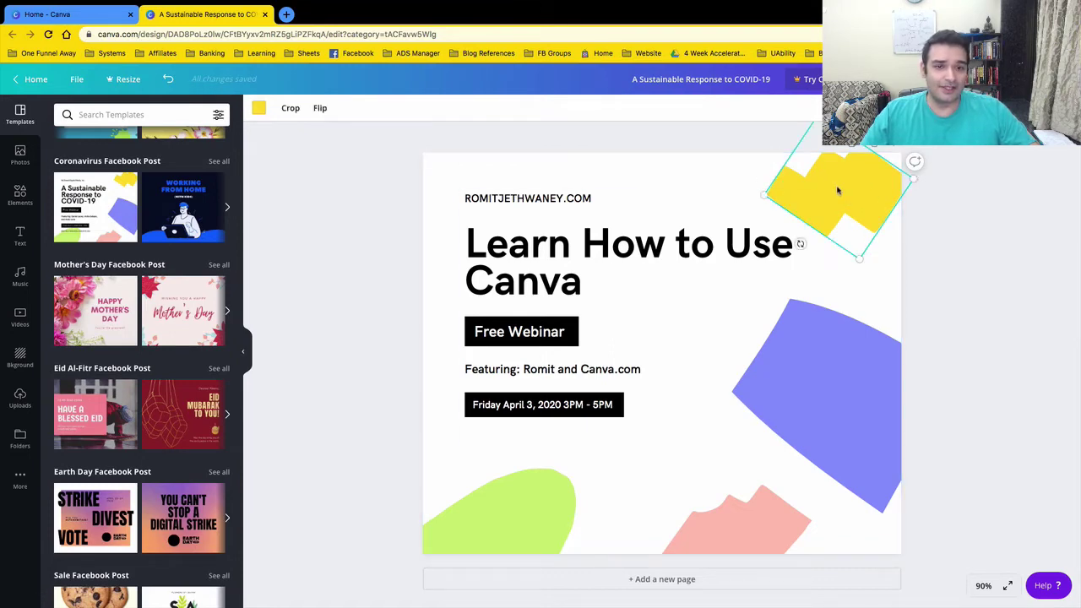
mouse_move(837, 191)
mouse_down()
mouse_move(664, 278)
mouse_move(777, 300)
mouse_move(861, 211)
mouse_move(832, 192)
mouse_up()
click(259, 108)
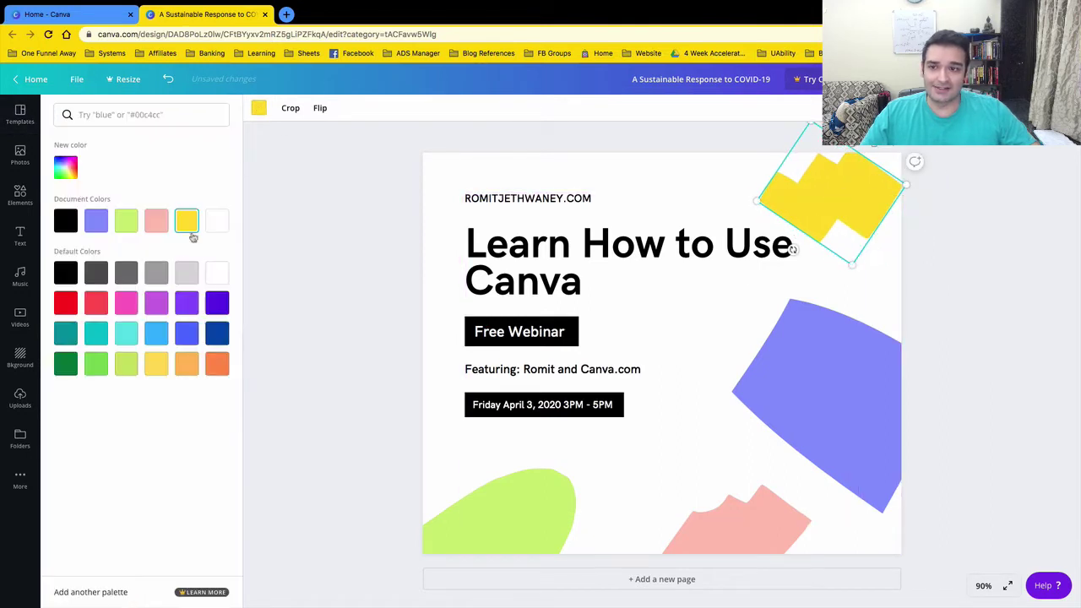
click(187, 335)
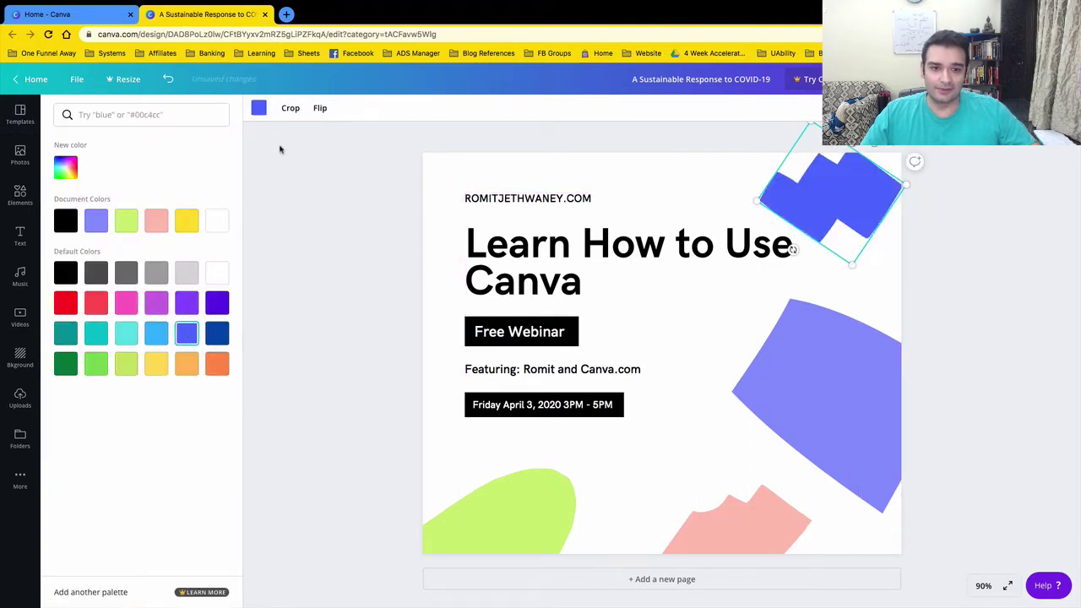
Delete all four decorative shapes around the text: the green, pink, purple and blue ones.
click(849, 390)
click(733, 525)
click(523, 521)
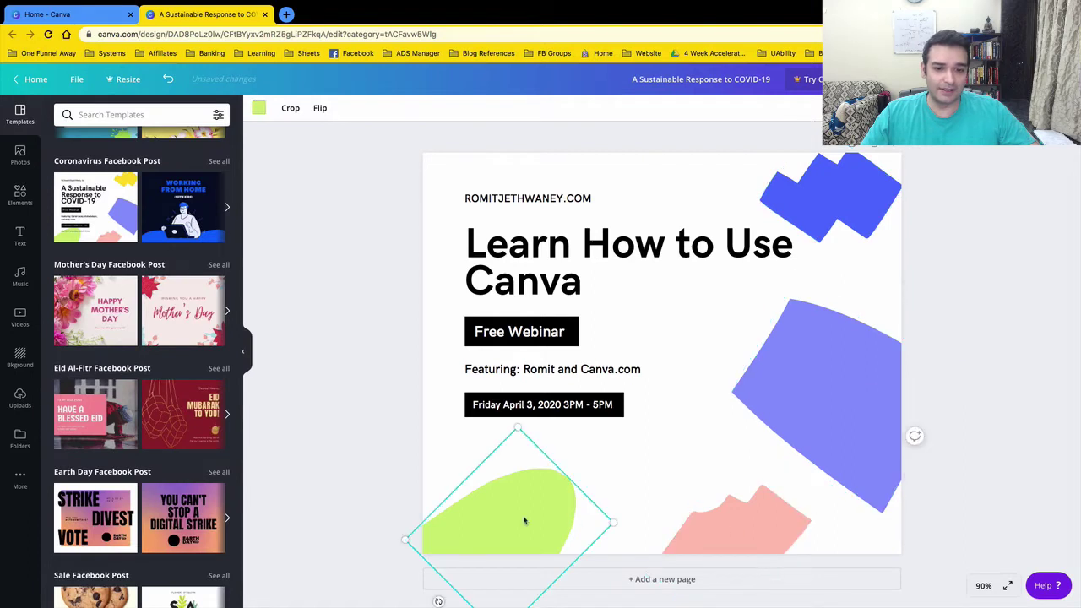
key(Delete)
click(712, 518)
key(Delete)
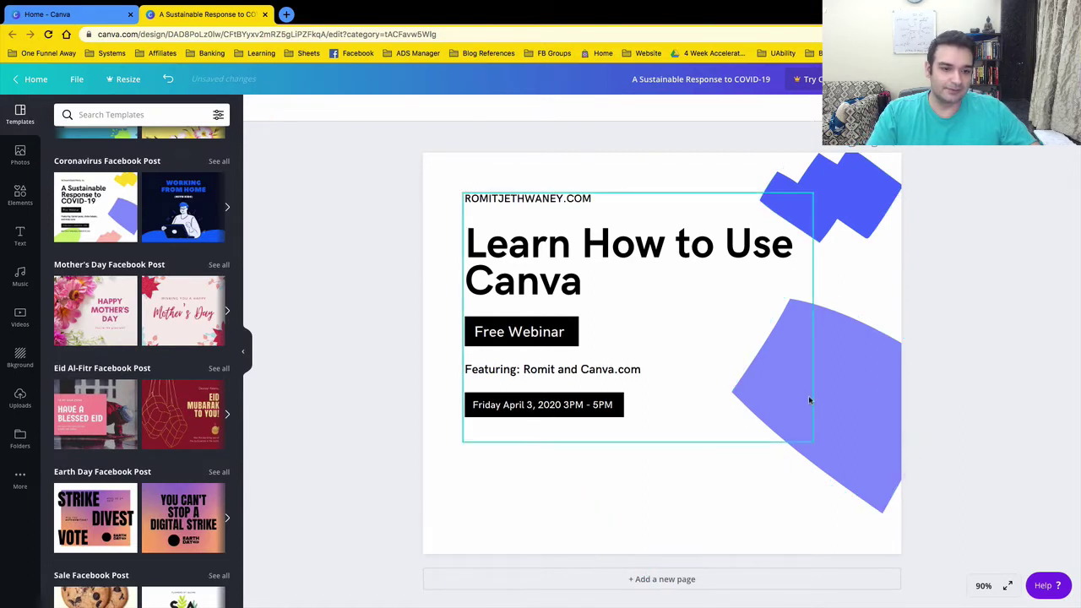
click(828, 391)
key(Delete)
click(839, 200)
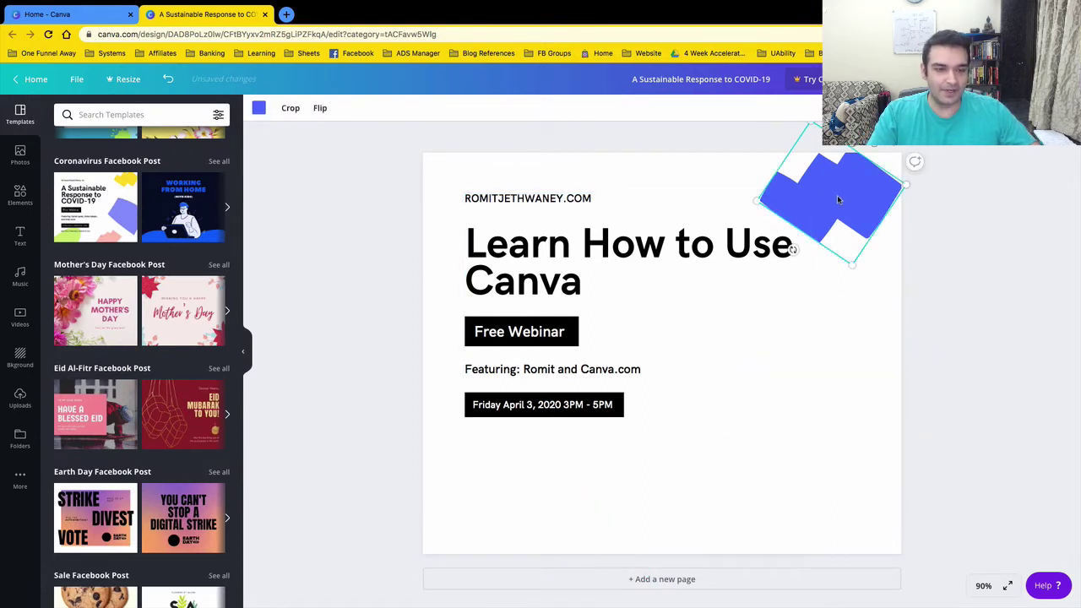
key(Delete)
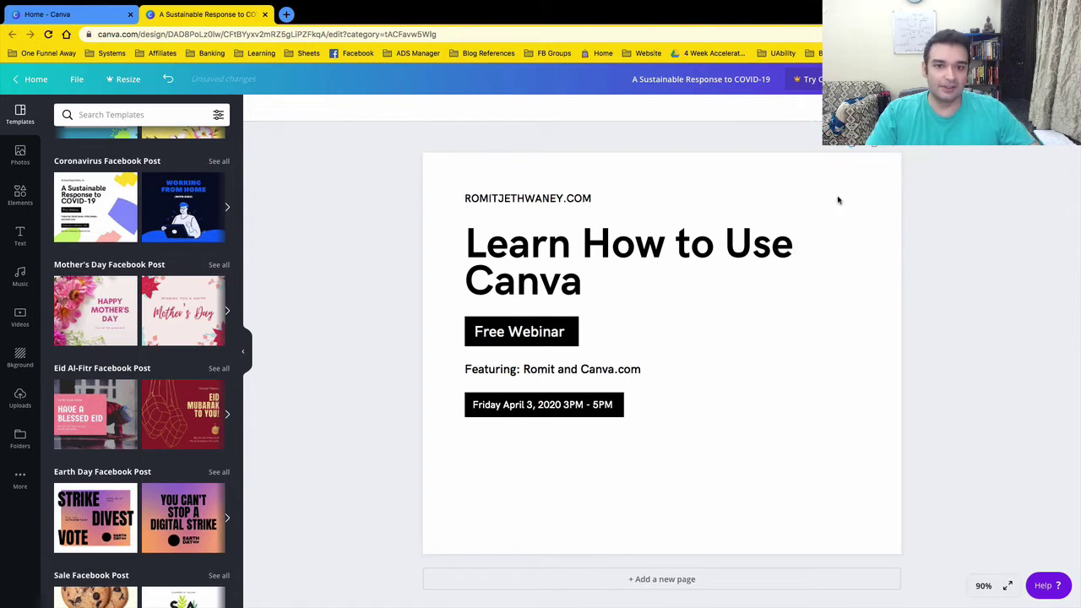
Move the grouped text block slightly down and right, closer to the centre of the page.
drag(608, 293, 651, 316)
click(567, 177)
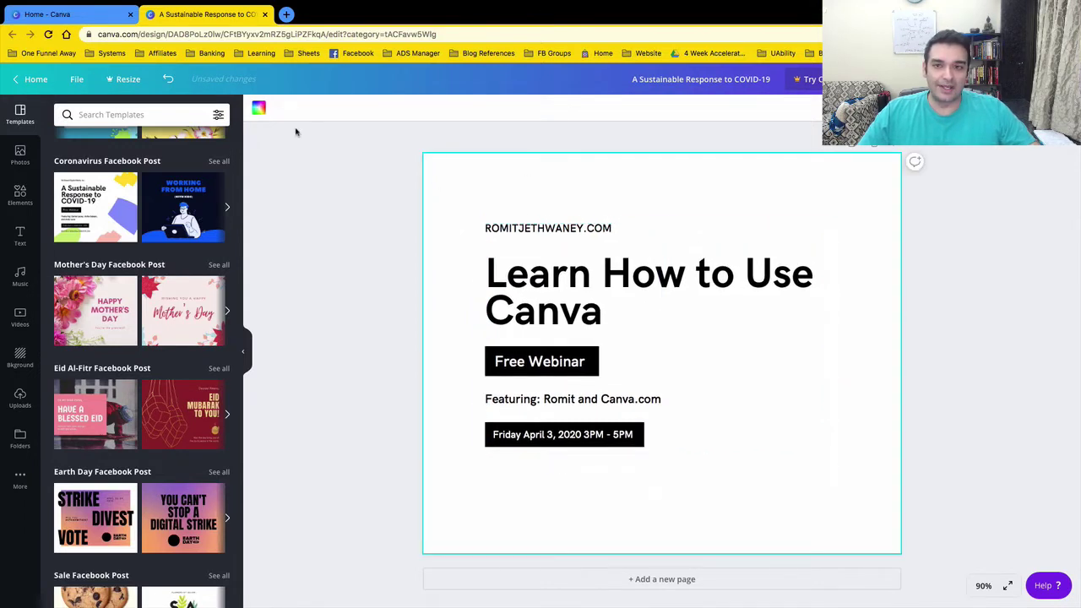
Try several light-blue, blue and black fills for the page background, then set it back to white.
click(260, 109)
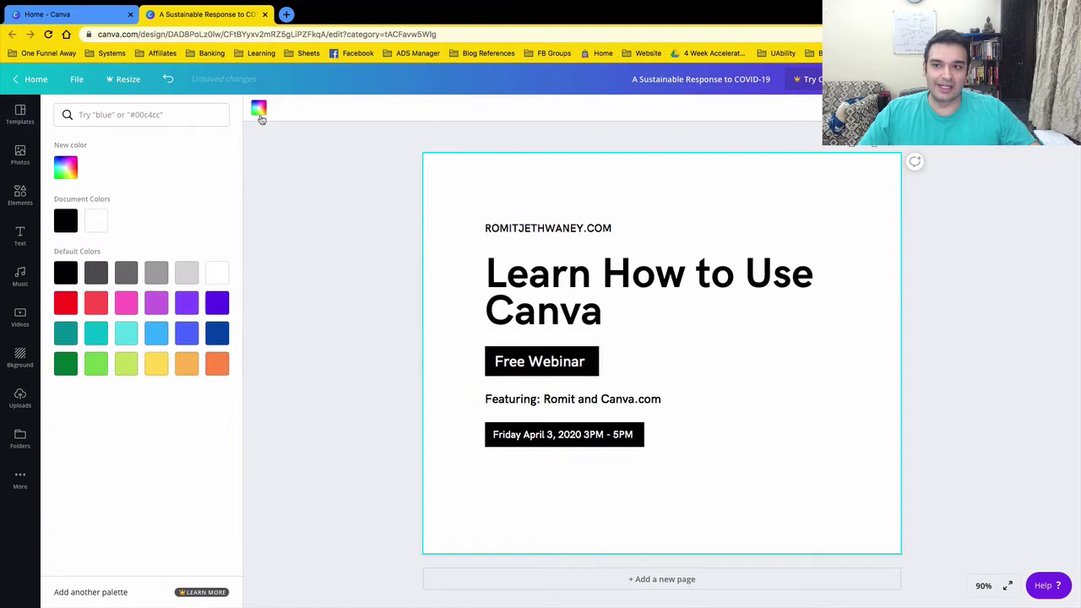
click(126, 332)
click(156, 333)
click(189, 334)
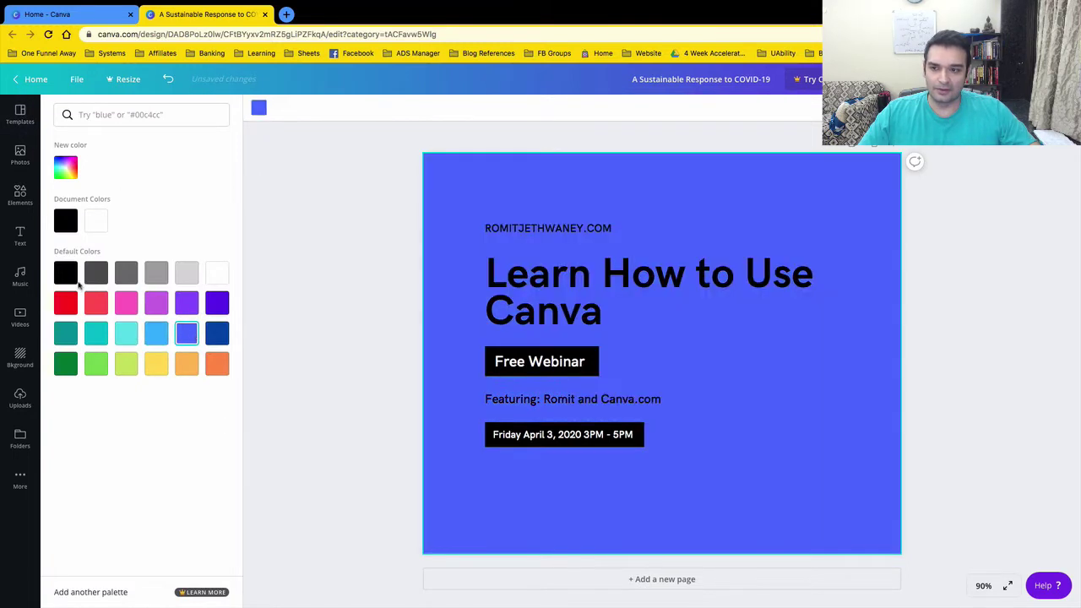
click(72, 272)
click(98, 221)
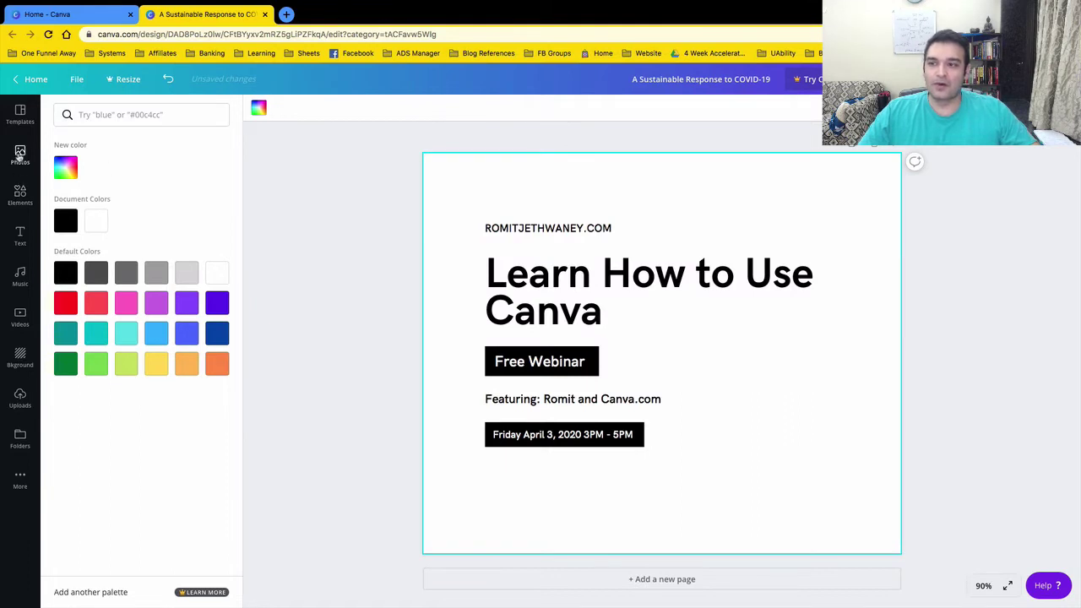
Try the free blue ocean-water image as the page background, then remove it.
click(20, 360)
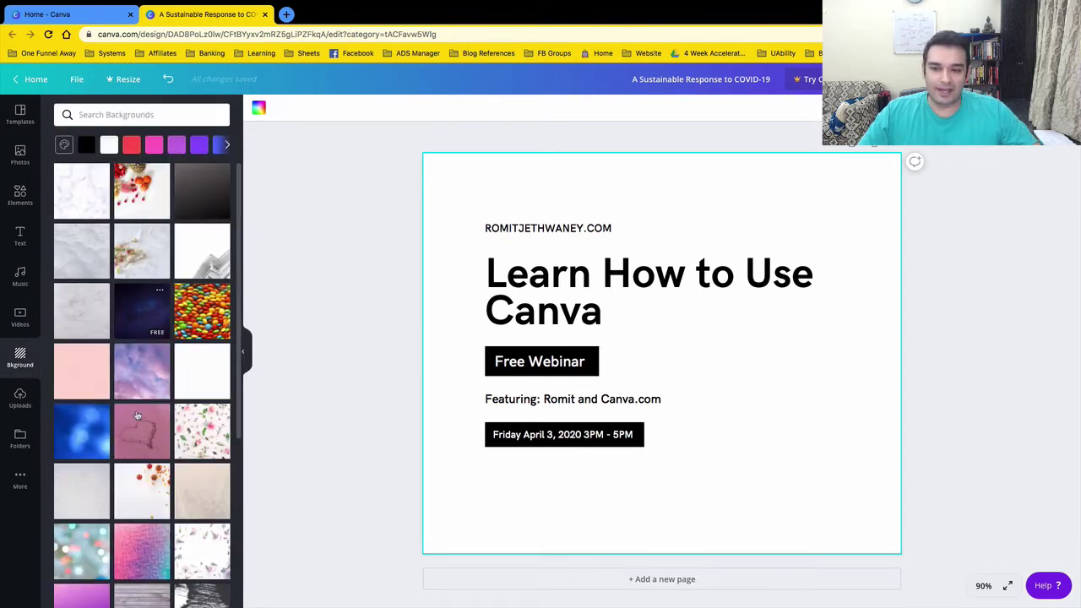
scroll(138, 415, down, 5)
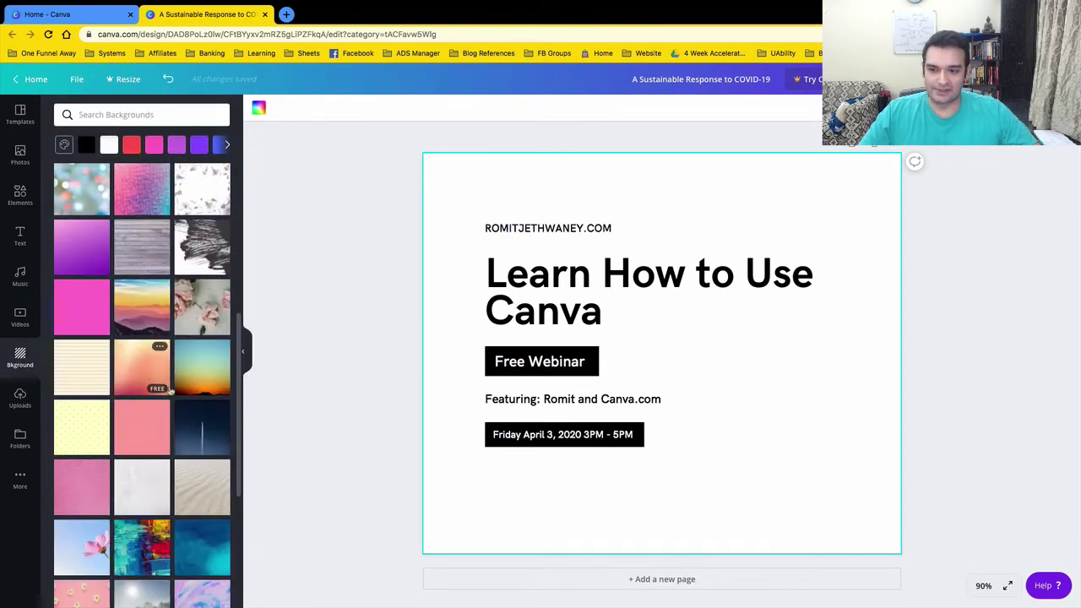
click(197, 541)
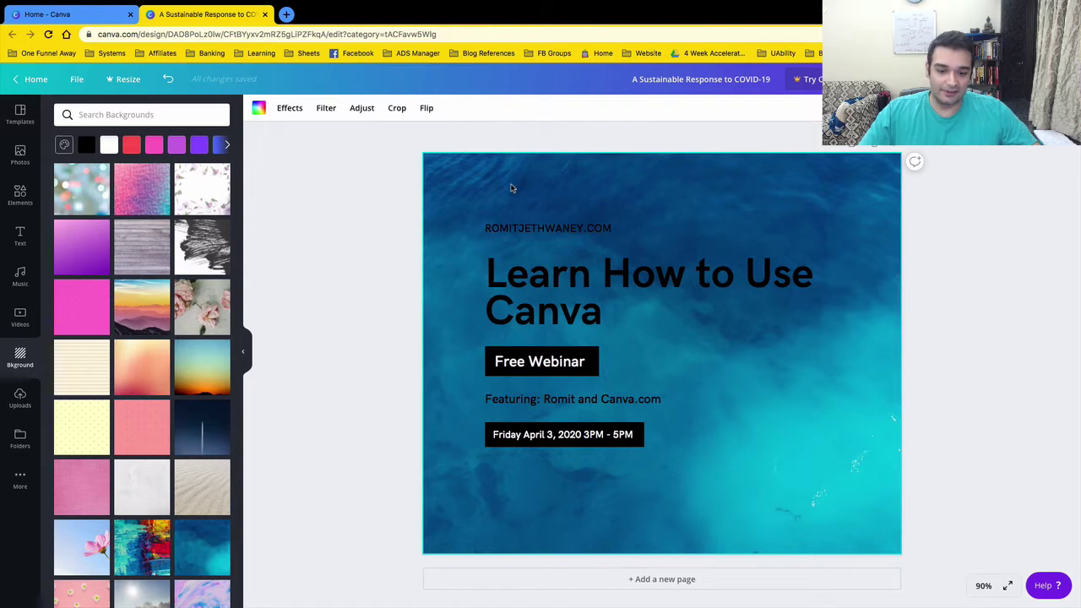
key(Delete)
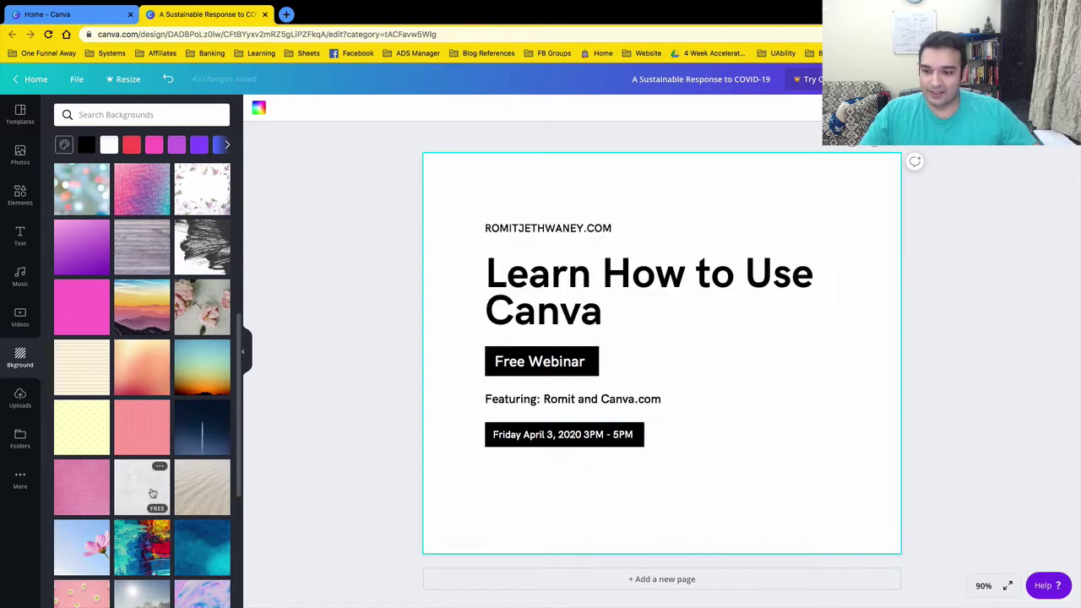
Apply the free light grey textured image as the page background.
key(ctrl+a)
key(Delete)
key(ctrl+z)
click(153, 493)
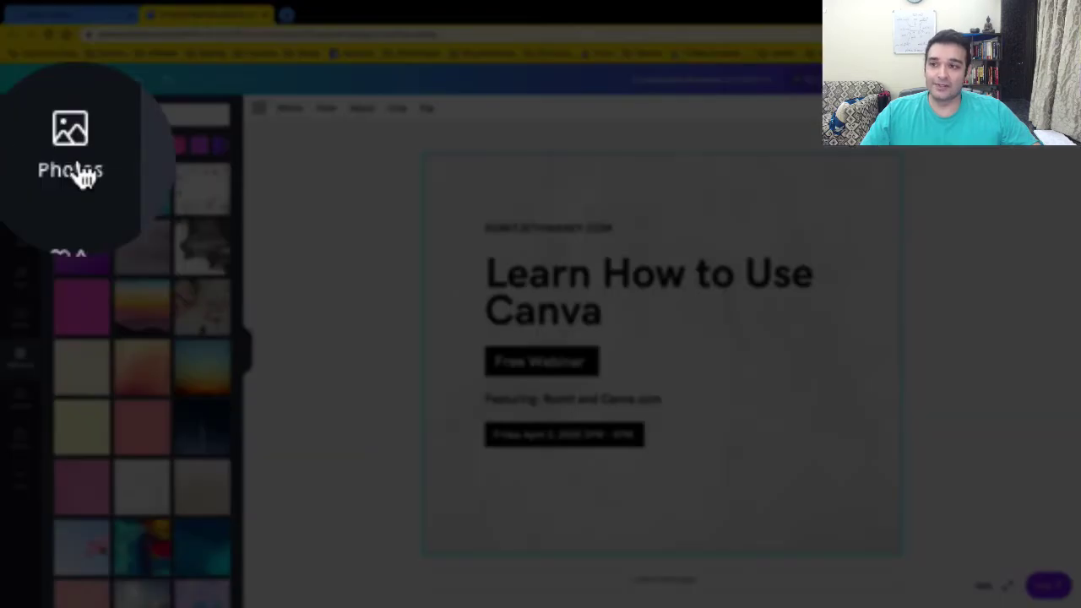
Search the photo library for "laptop".
click(20, 157)
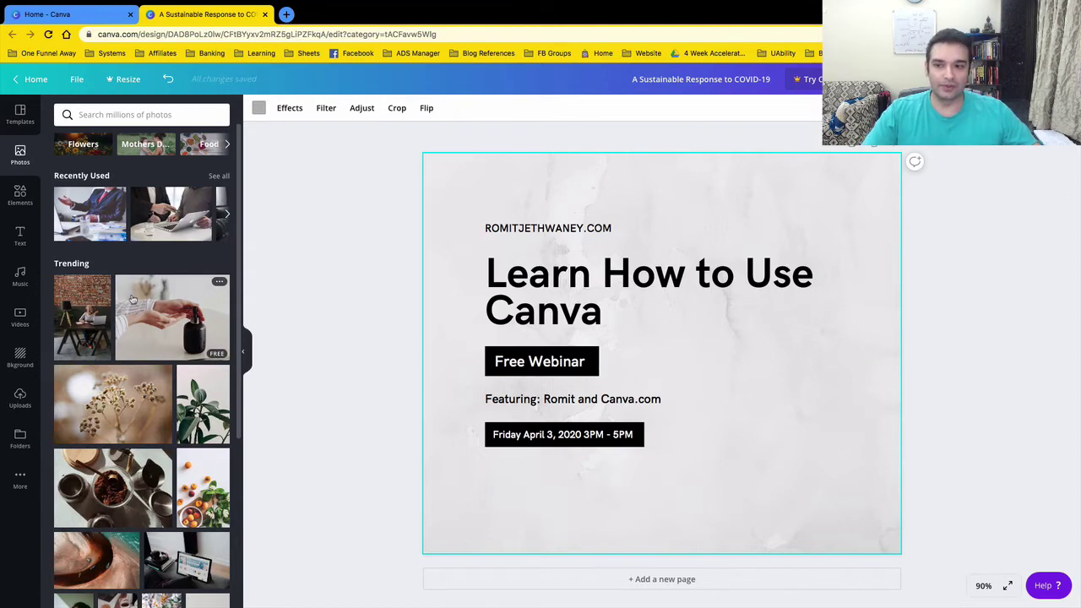
scroll(162, 286, down, 3)
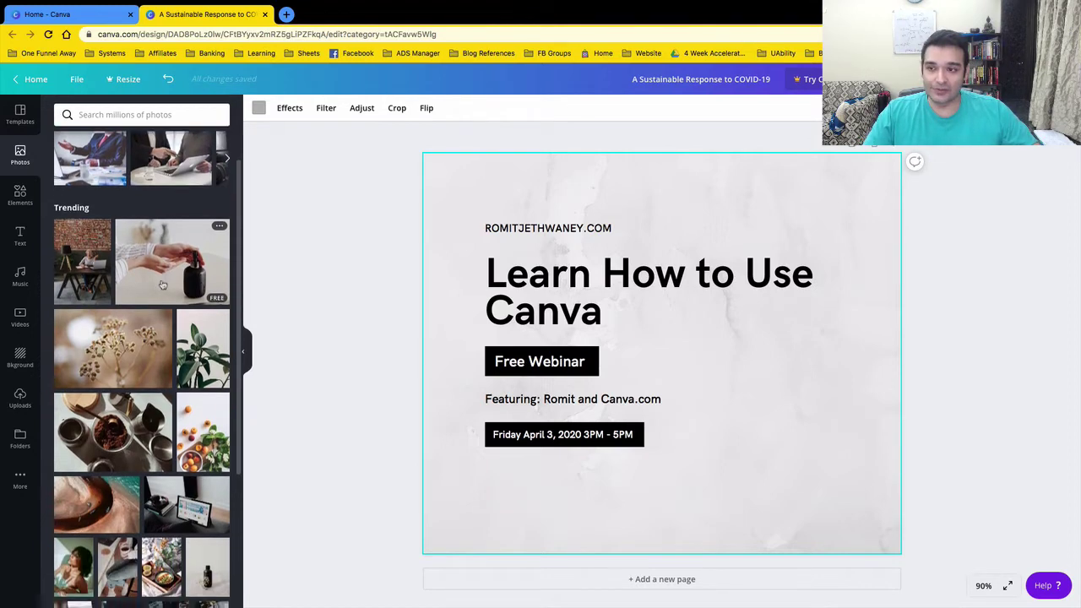
scroll(135, 253, up, 3)
click(117, 117)
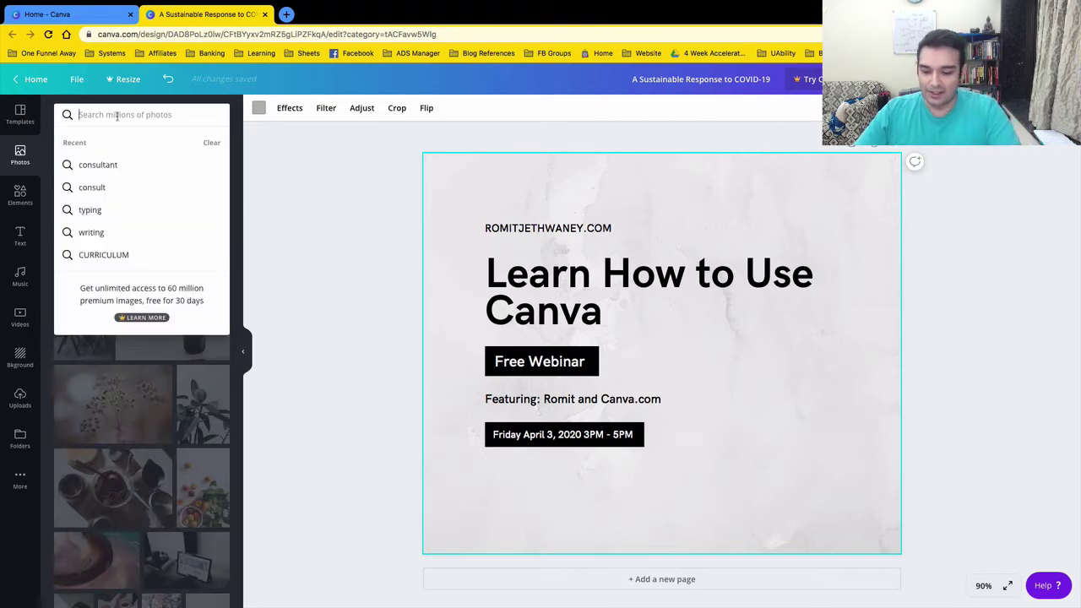
text(laptop)
key(Return)
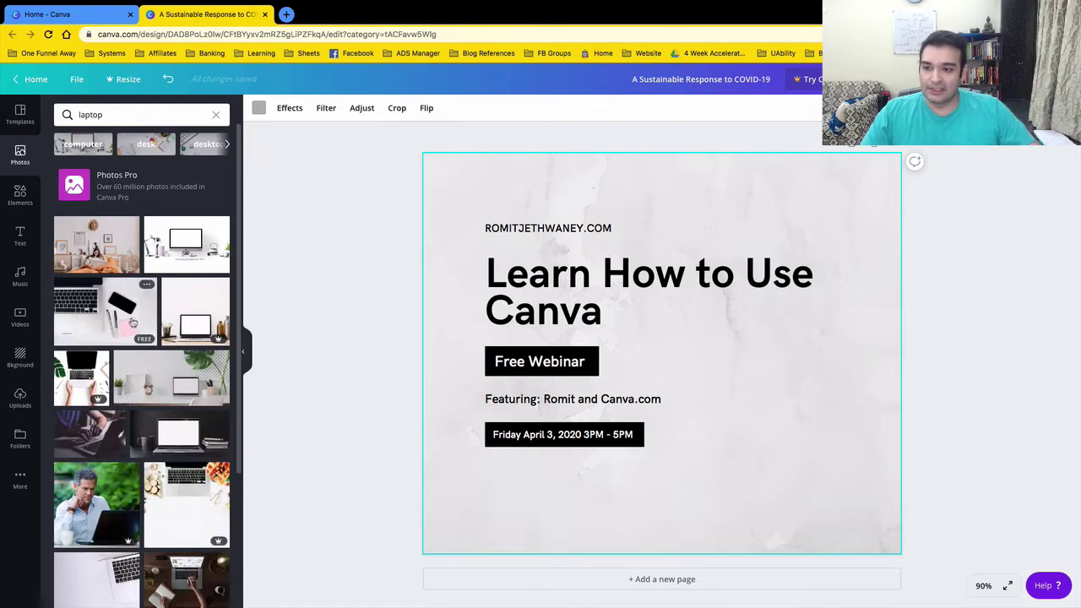
Add the free photo of a laptop keyboard with a phone, pens and pink sticky notes to the page.
scroll(132, 323, down, 2)
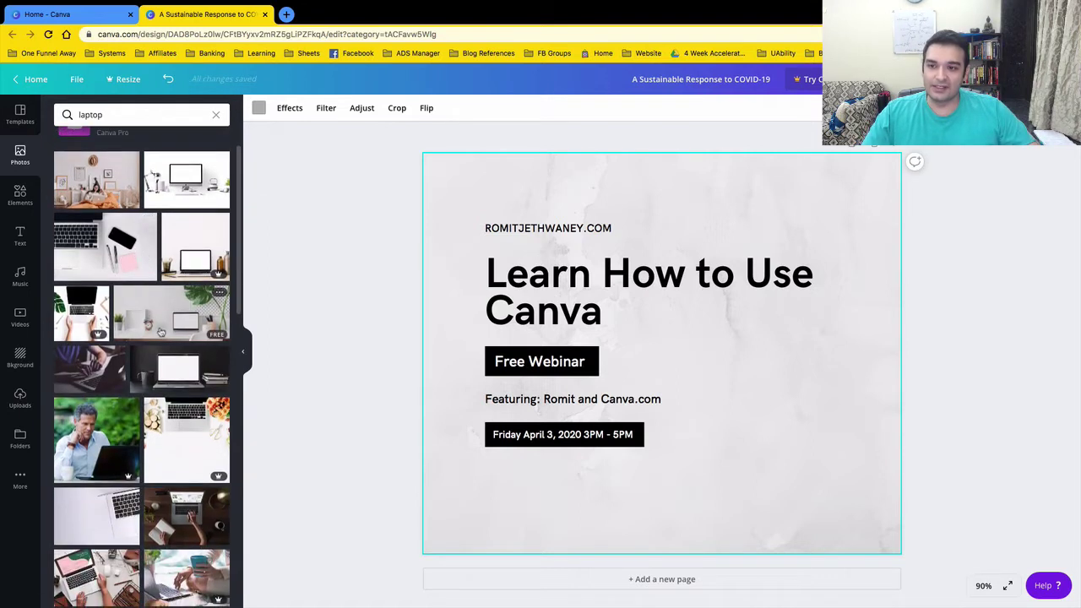
scroll(160, 332, down, 1)
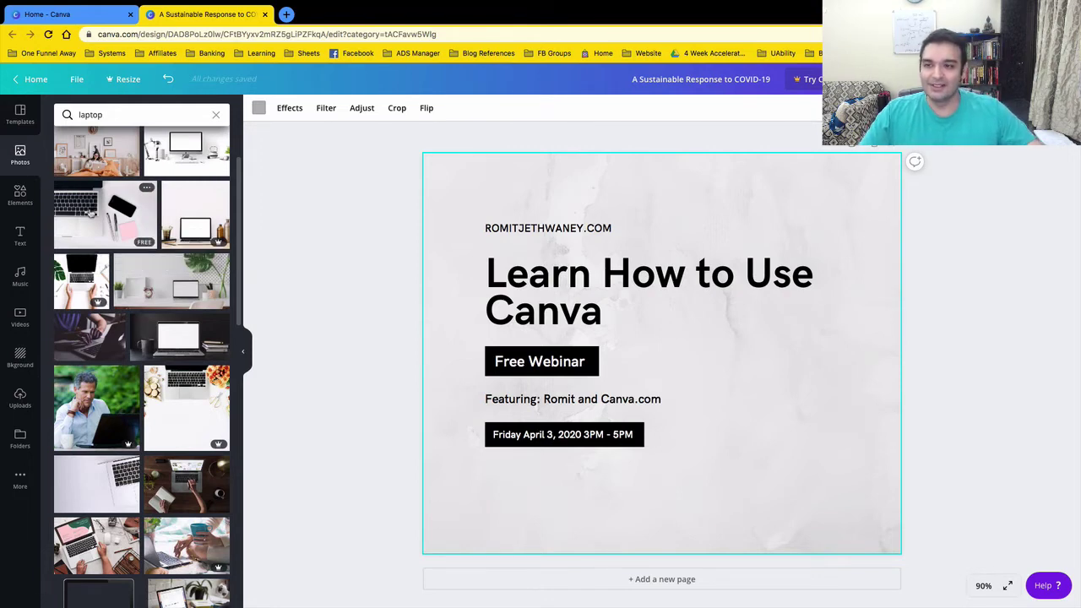
scroll(129, 256, up, 1)
click(106, 245)
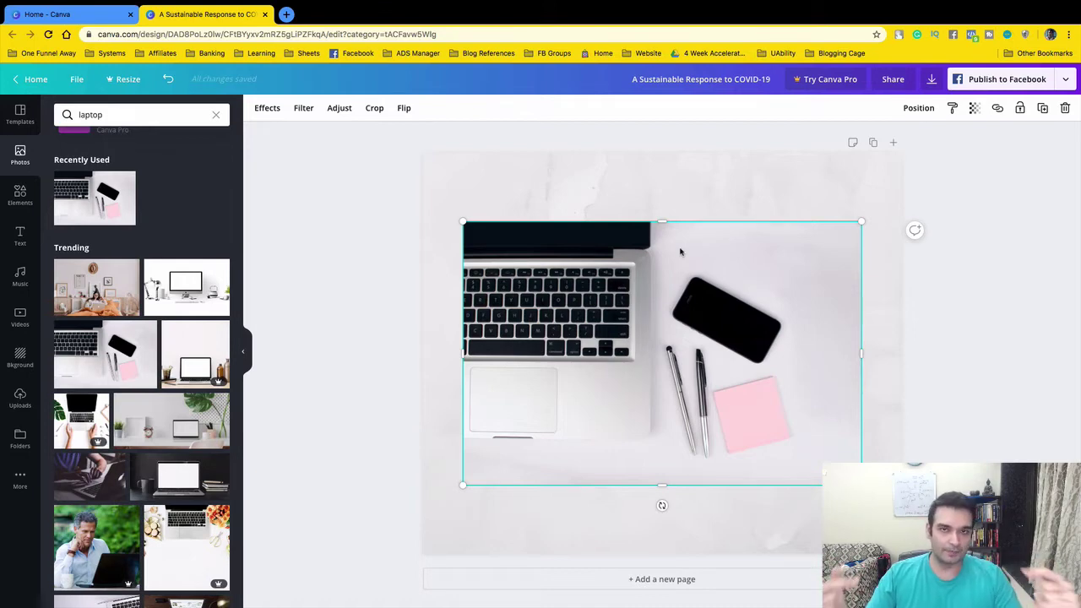
click(1002, 277)
click(762, 312)
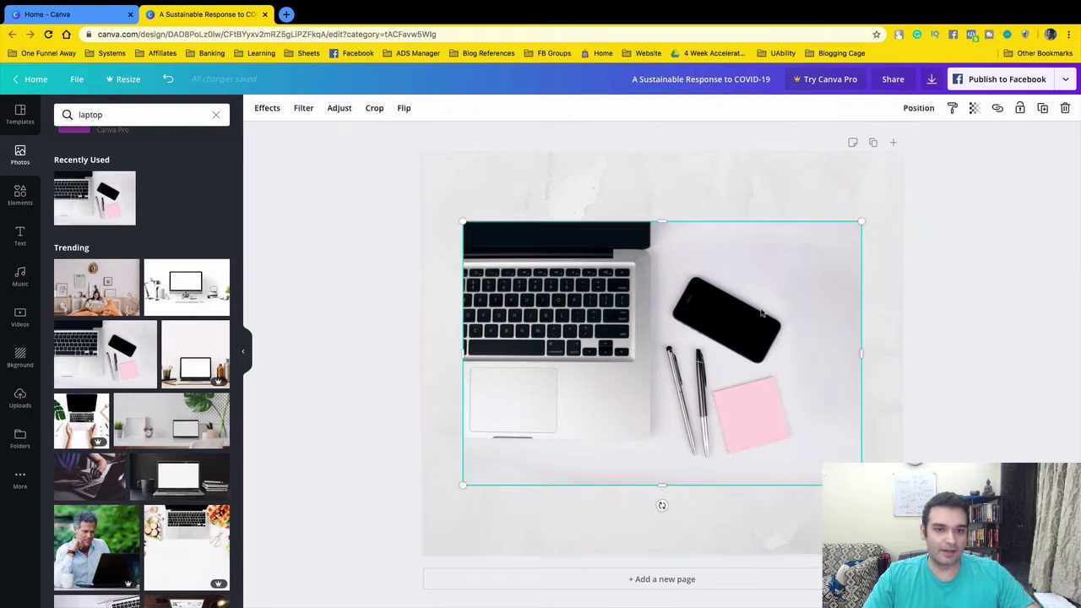
click(973, 311)
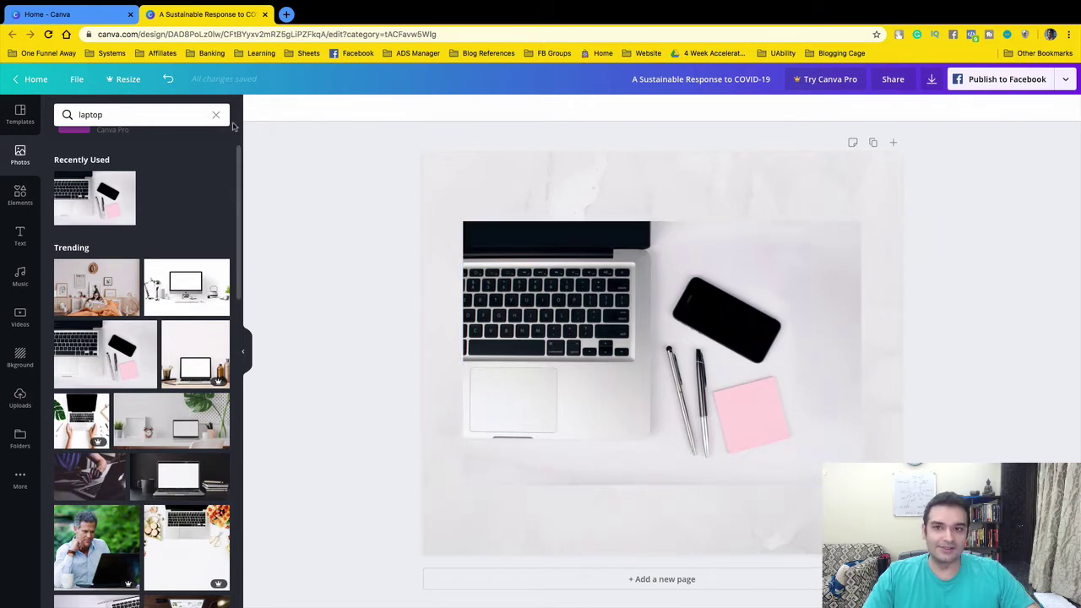
Send the laptop photo backward so that it sits behind the text block.
click(725, 240)
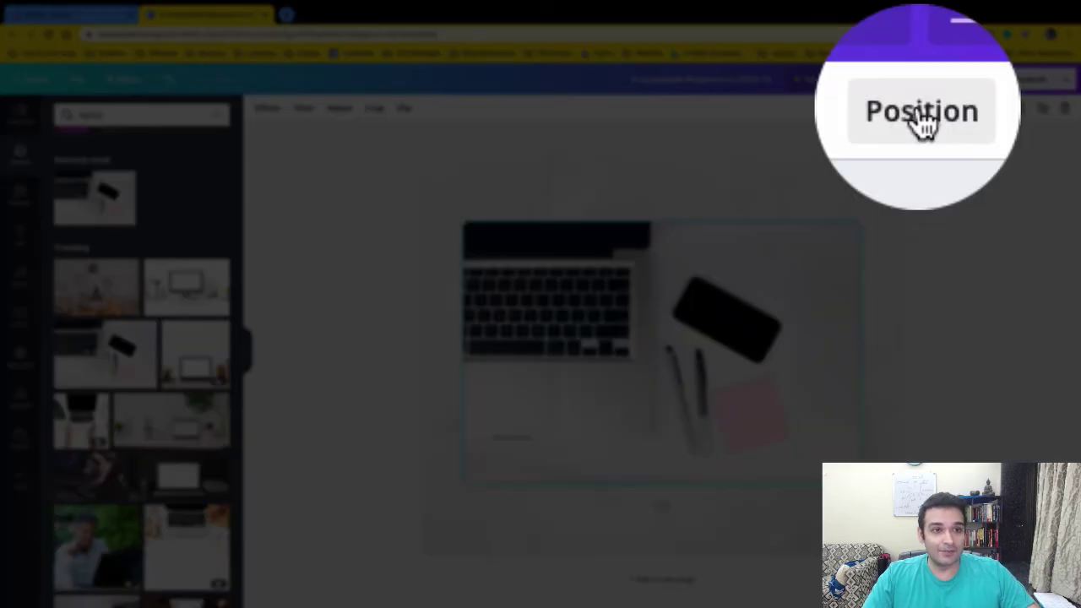
click(929, 109)
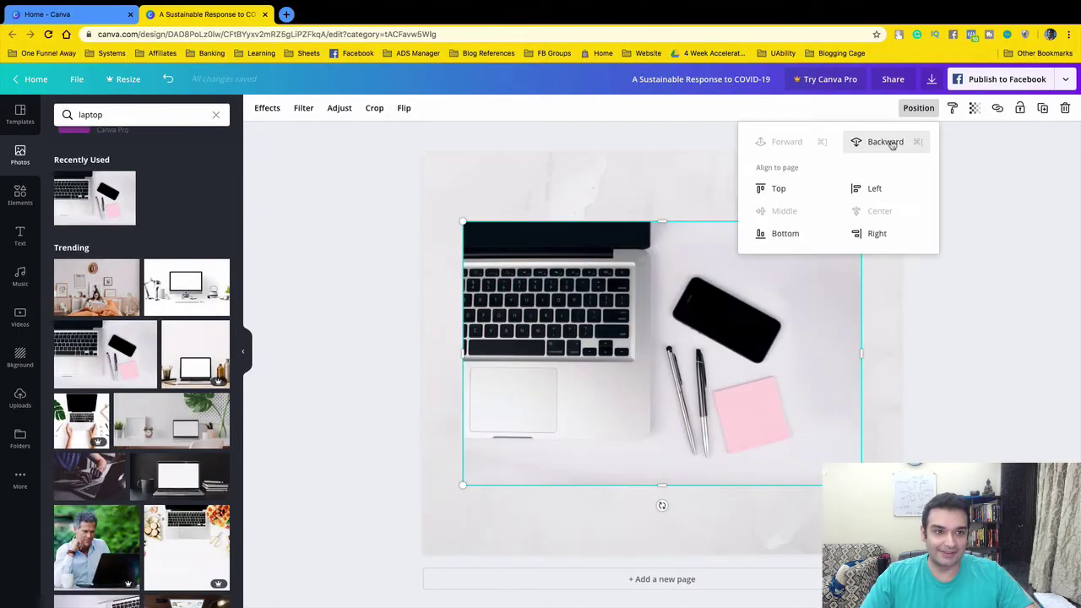
click(885, 142)
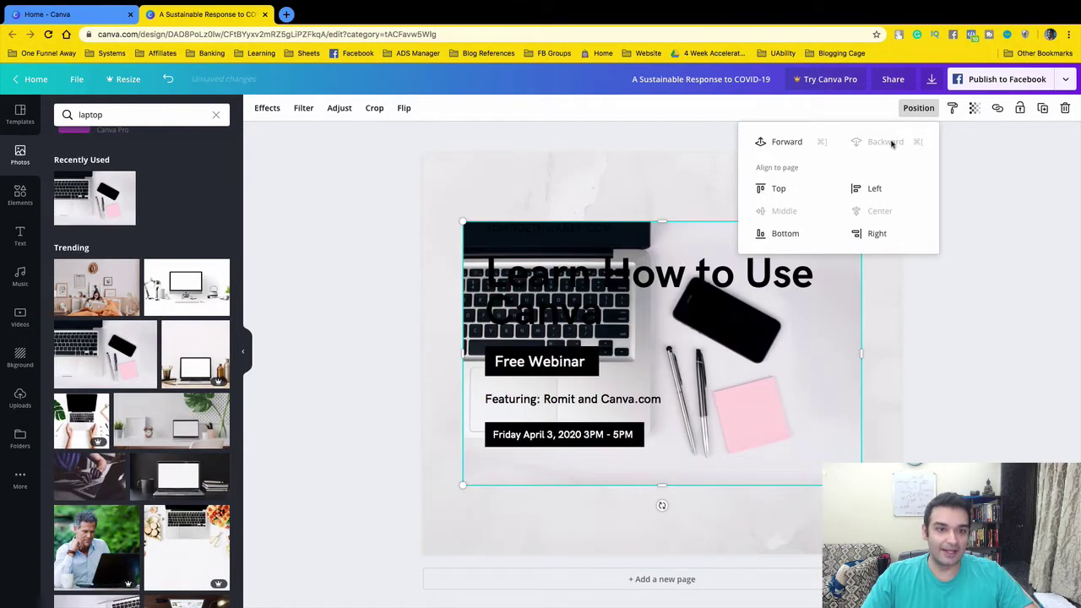
click(913, 291)
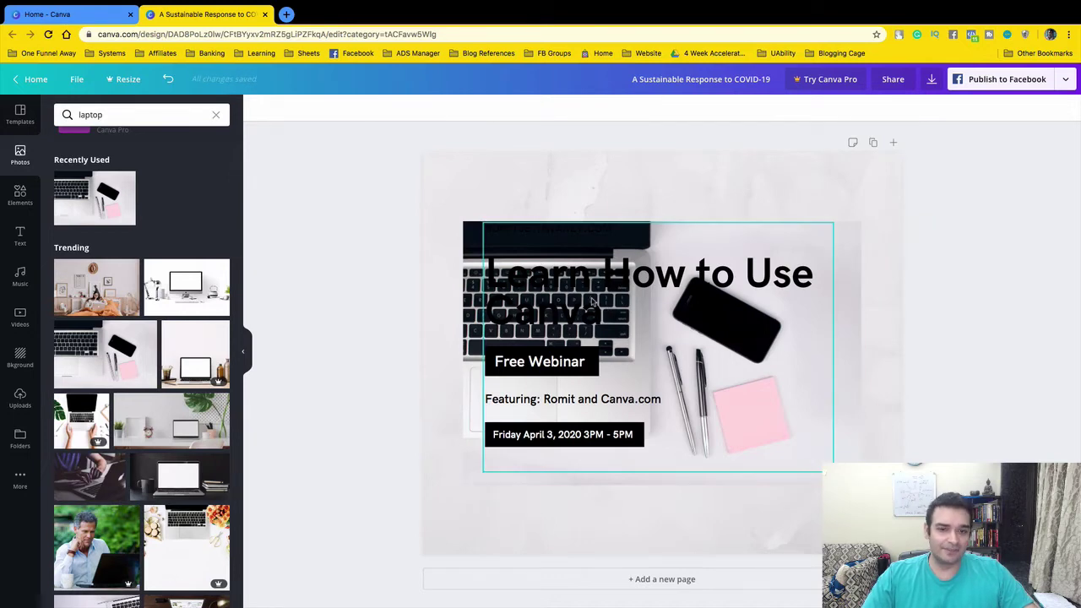
Shift the text block down and left off the laptop photo, and move the photo to the page's right edge.
drag(608, 285, 548, 416)
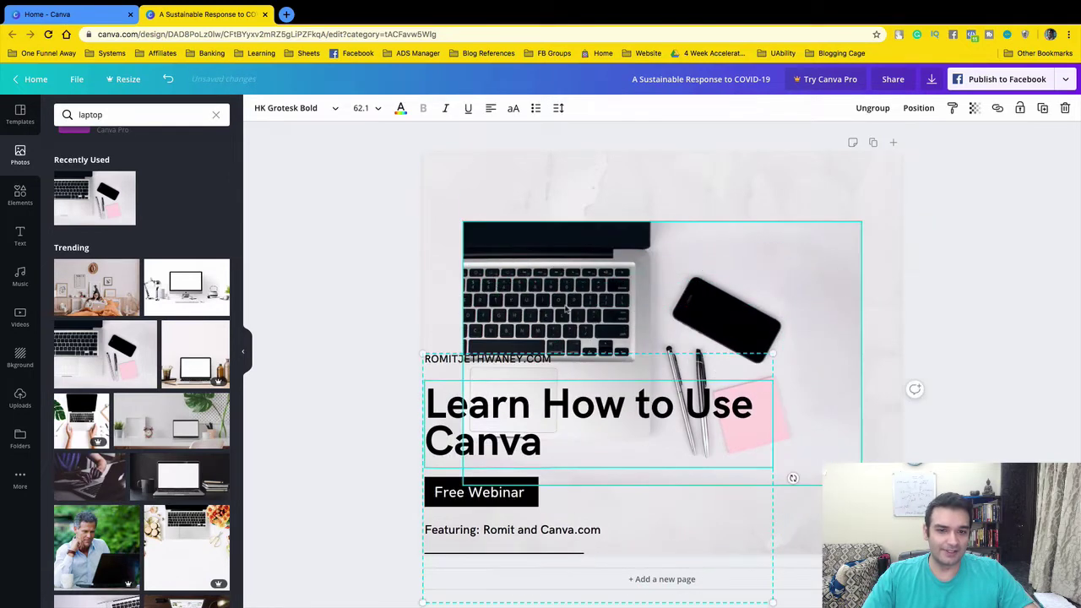
click(579, 282)
drag(579, 282, 818, 282)
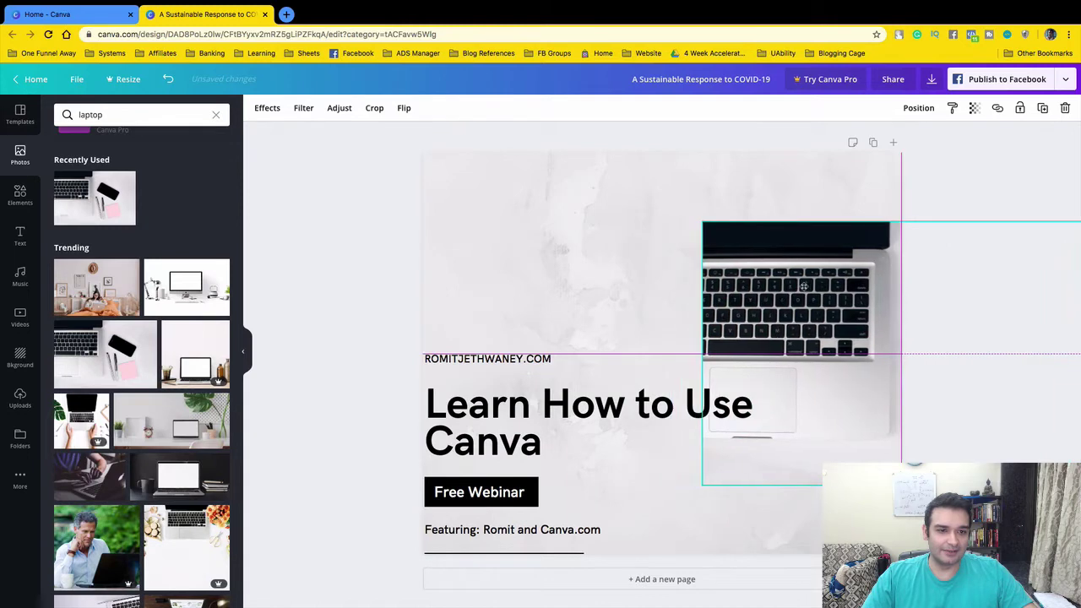
Move the text block back up beside the laptop photo and scale it down to a title size of 43.5.
drag(572, 425, 574, 278)
drag(785, 454, 653, 408)
drag(617, 335, 625, 363)
Place the laptop photo in the page's lower right corner, slightly reduced and overhanging the page's right side.
click(788, 319)
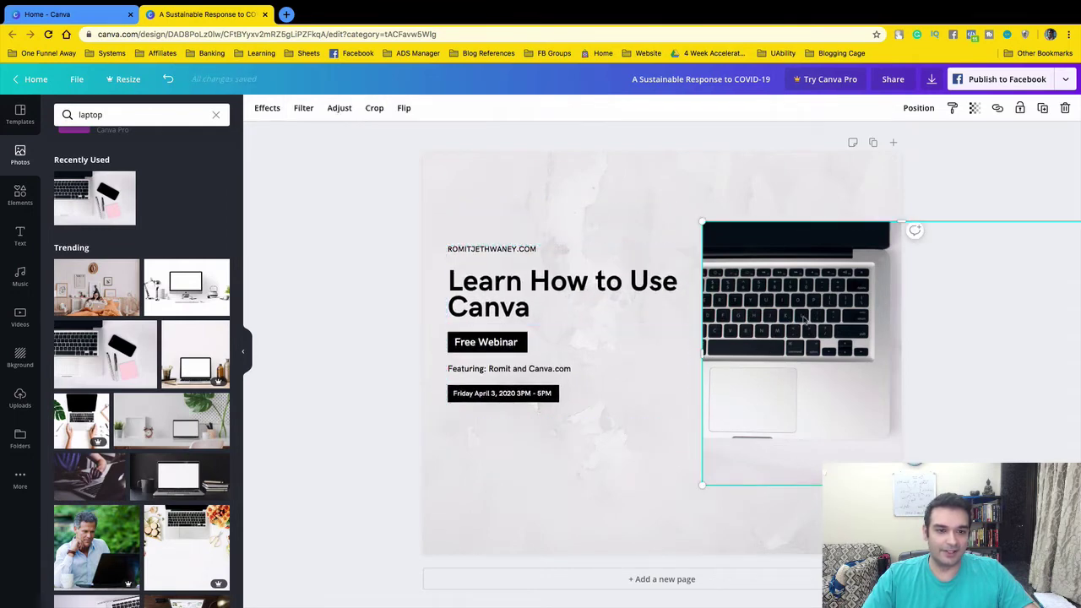
drag(782, 366, 671, 392)
mouse_move(570, 294)
mouse_down()
mouse_move(601, 315)
mouse_move(525, 264)
mouse_move(589, 306)
mouse_move(578, 299)
mouse_up()
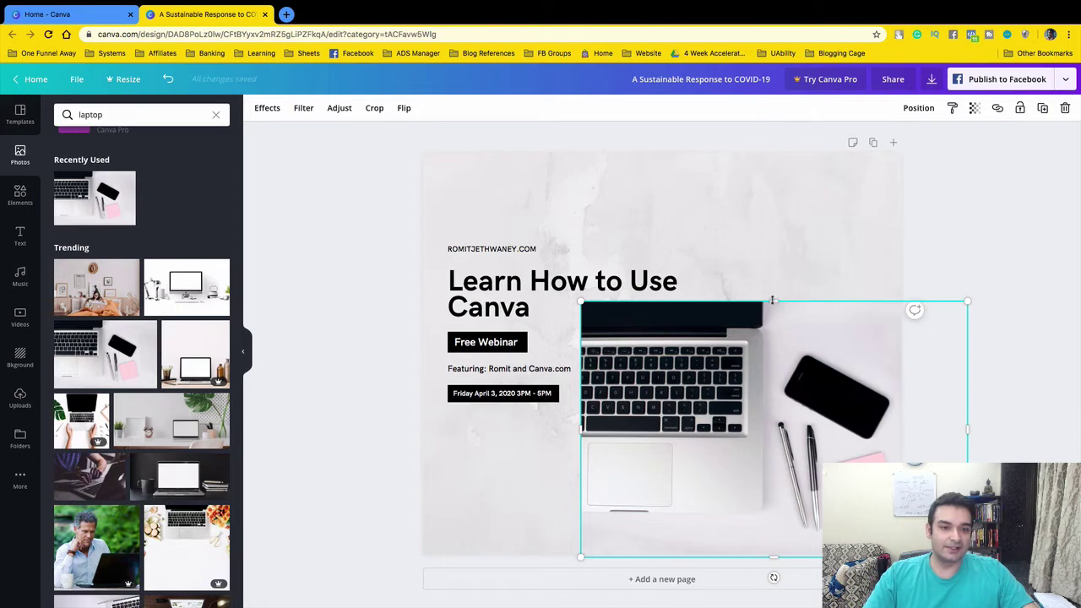
mouse_move(772, 299)
mouse_down()
mouse_move(780, 378)
mouse_move(771, 260)
mouse_move(768, 312)
mouse_move(767, 302)
mouse_up()
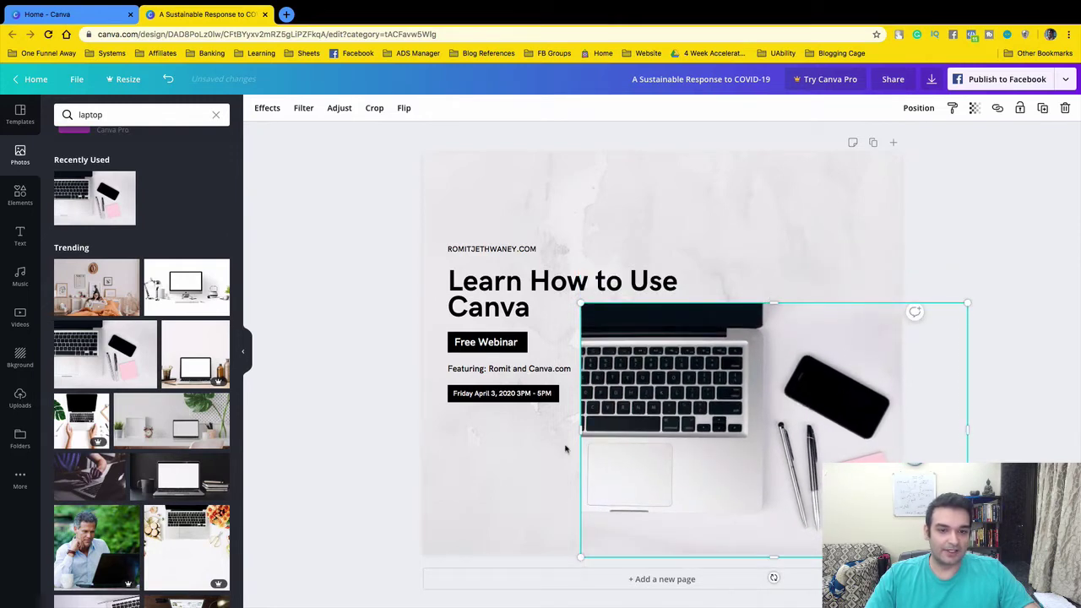
drag(591, 449, 579, 446)
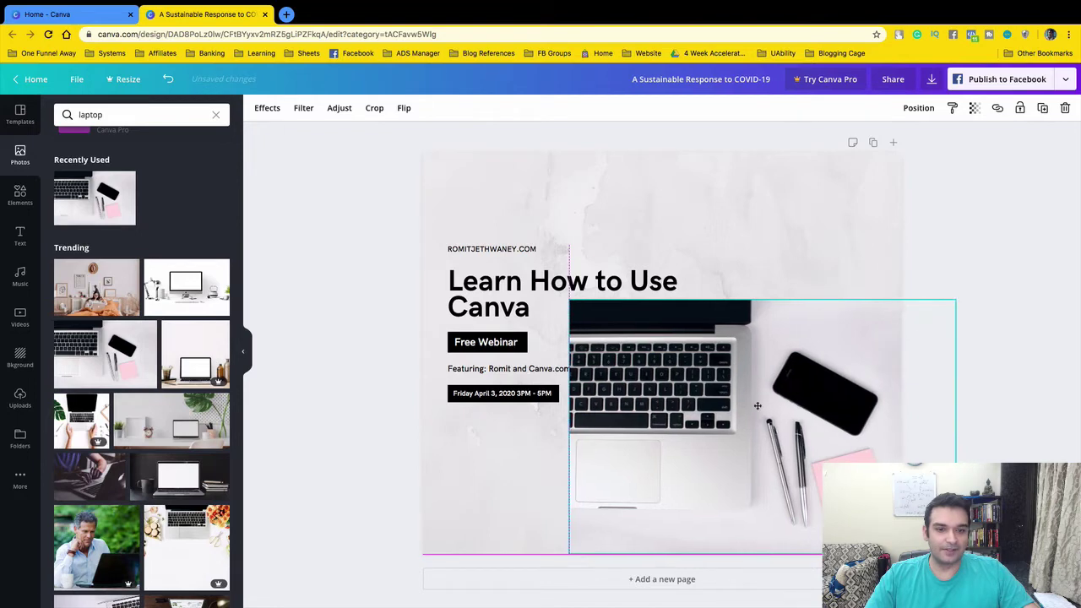
click(758, 248)
Shift the text block up toward the page's left edge and lower the laptop photo below the title.
drag(540, 294, 525, 264)
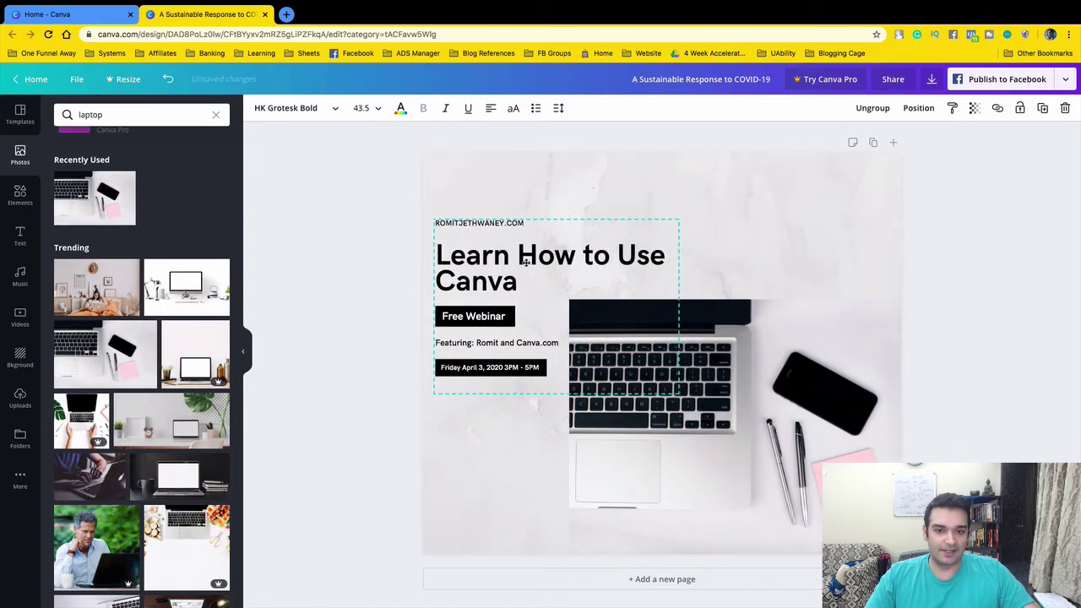
click(815, 235)
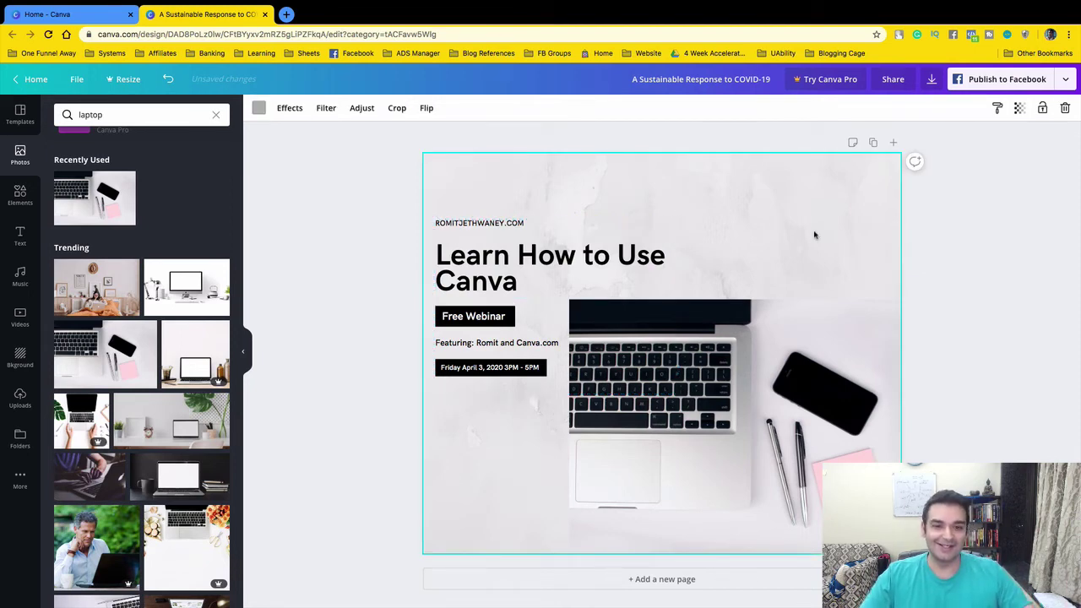
drag(686, 392, 688, 418)
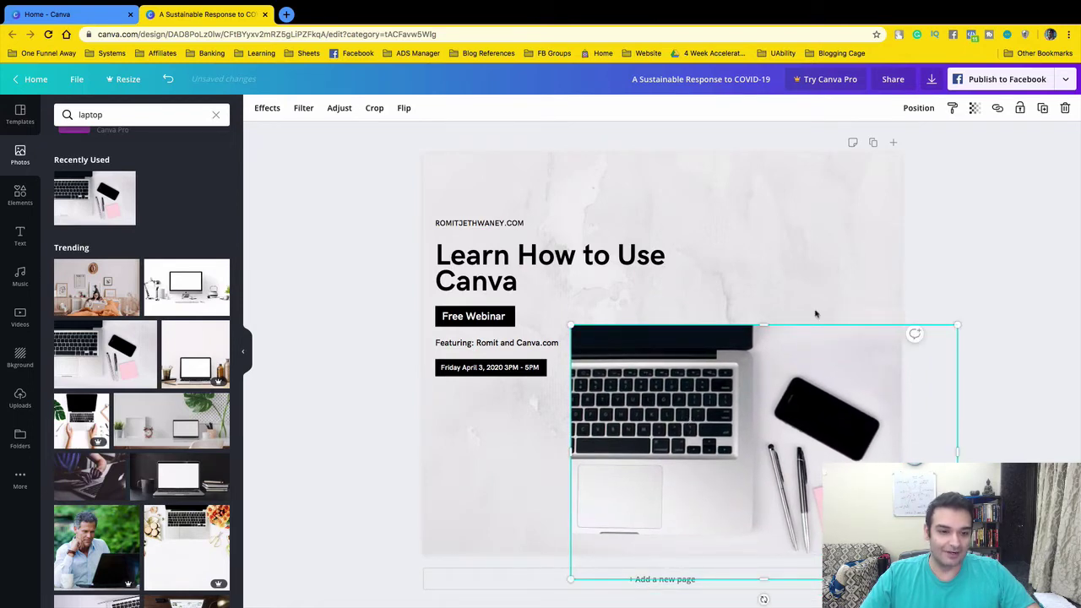
click(953, 227)
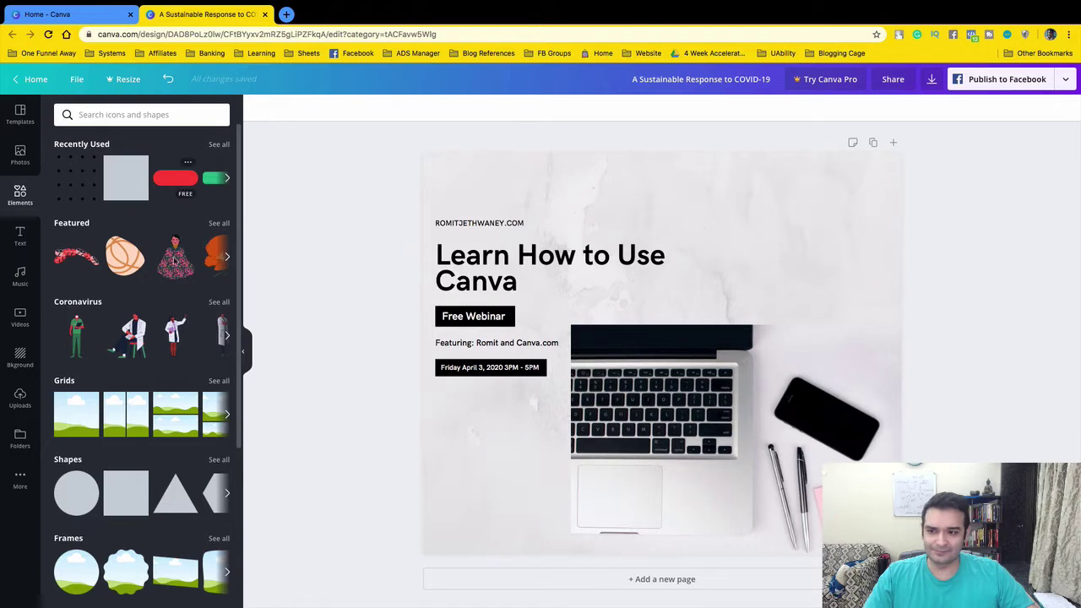
Add a square shape over the text block and stretch it into a rectangle that covers all of the text.
scroll(153, 346, down, 3)
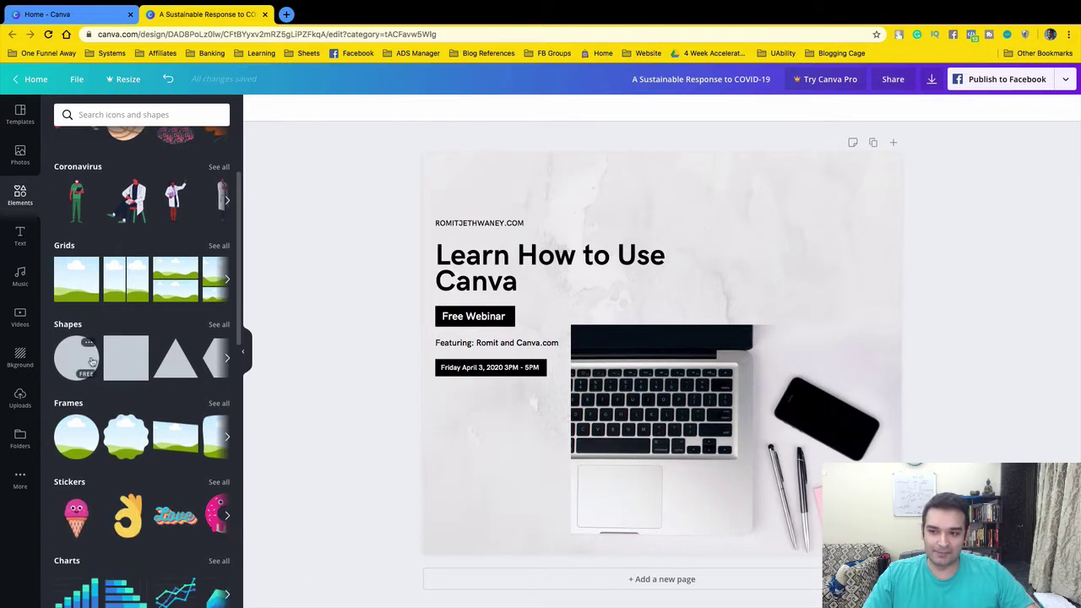
click(138, 363)
drag(682, 364, 547, 311)
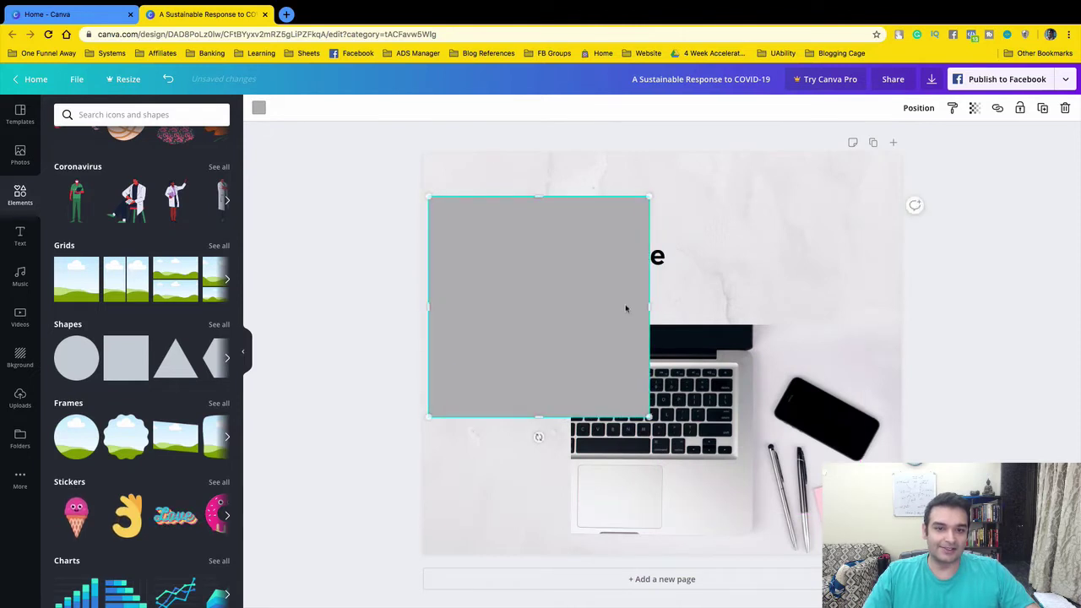
drag(647, 306, 673, 306)
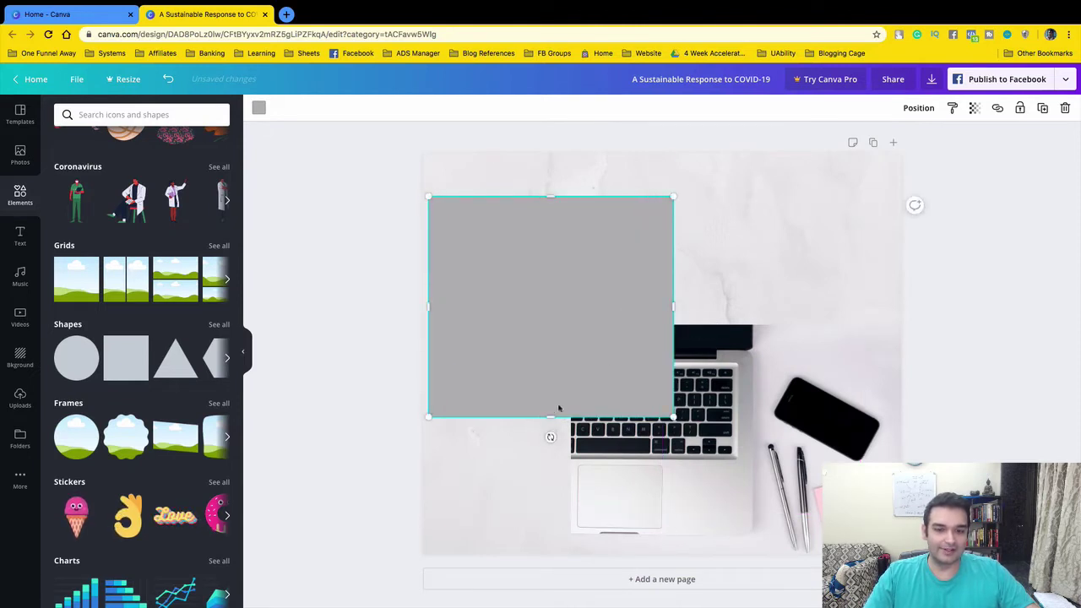
drag(551, 416, 551, 384)
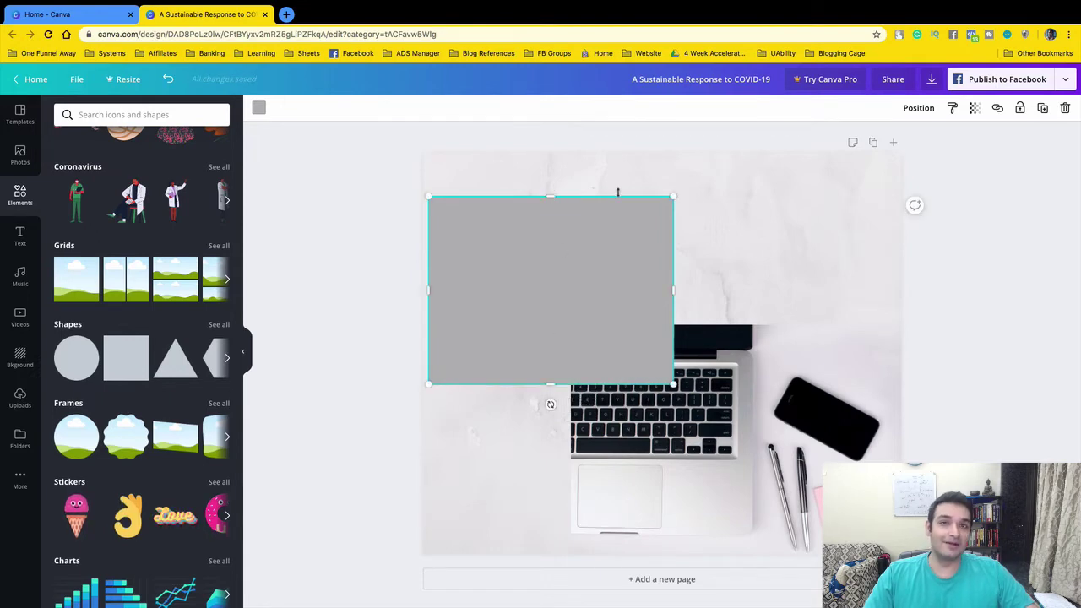
Send the grey rectangle backward so that it sits behind the text block and the laptop photo.
click(917, 108)
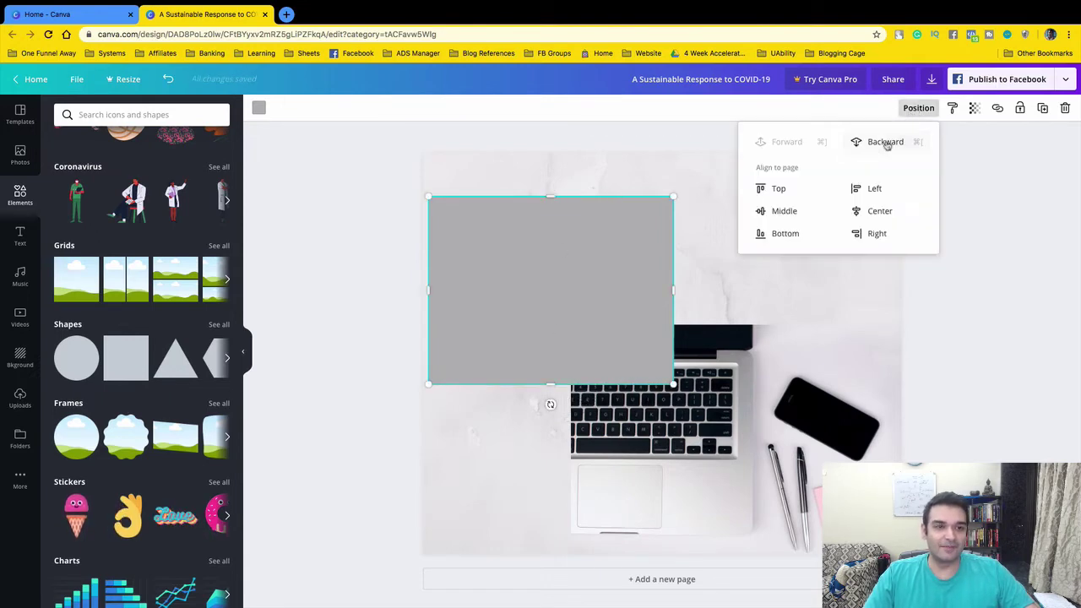
click(886, 142)
click(887, 142)
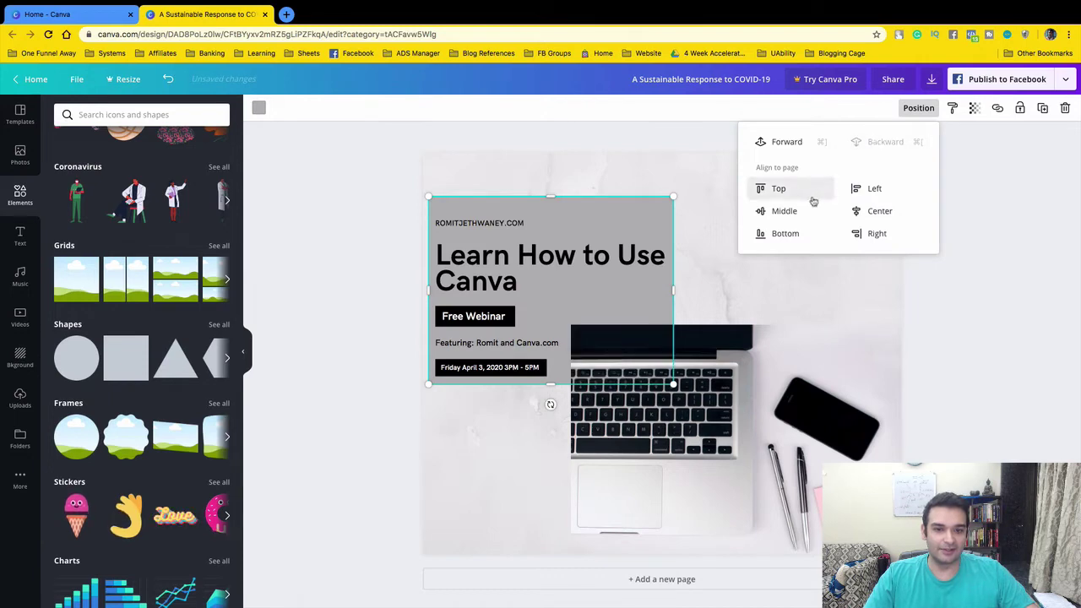
click(707, 280)
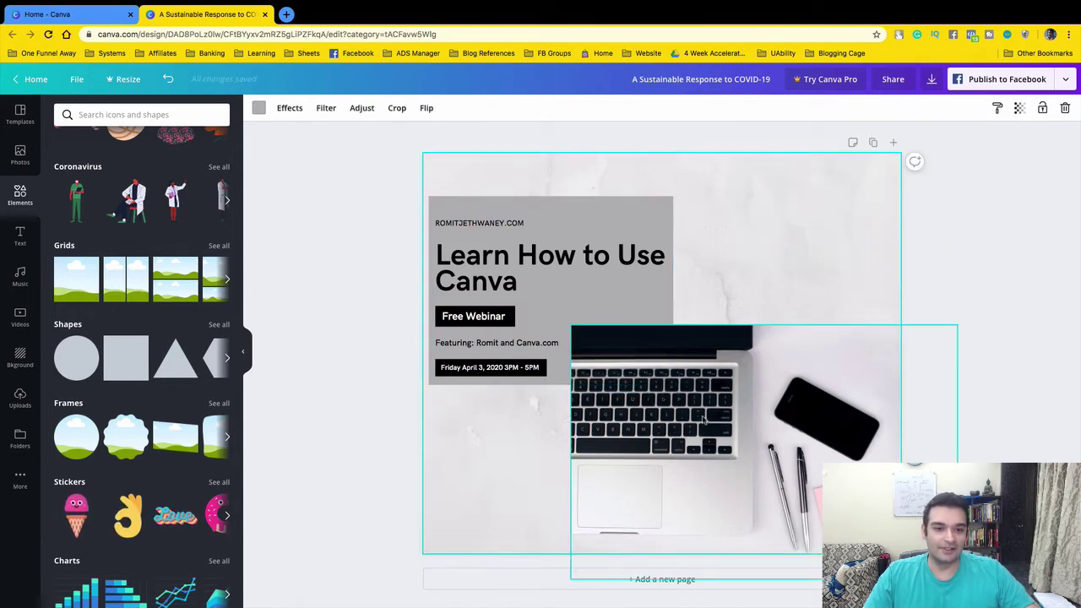
Shrink the laptop photo to about 597 by 393 and place it beside the grey rectangle at the page's right side.
drag(704, 420, 736, 434)
drag(603, 342, 677, 416)
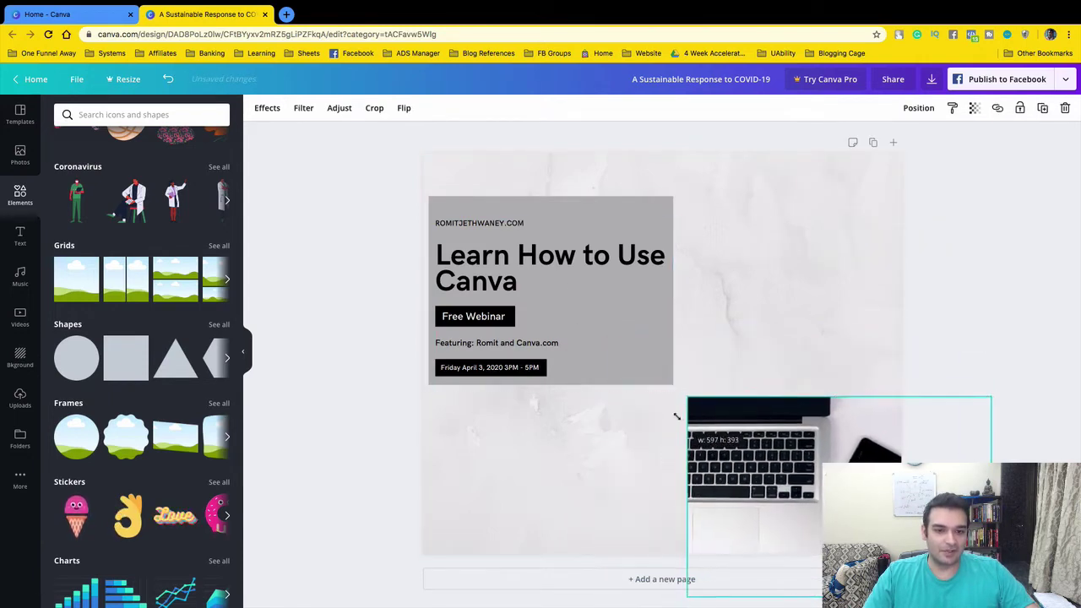
drag(805, 479, 808, 312)
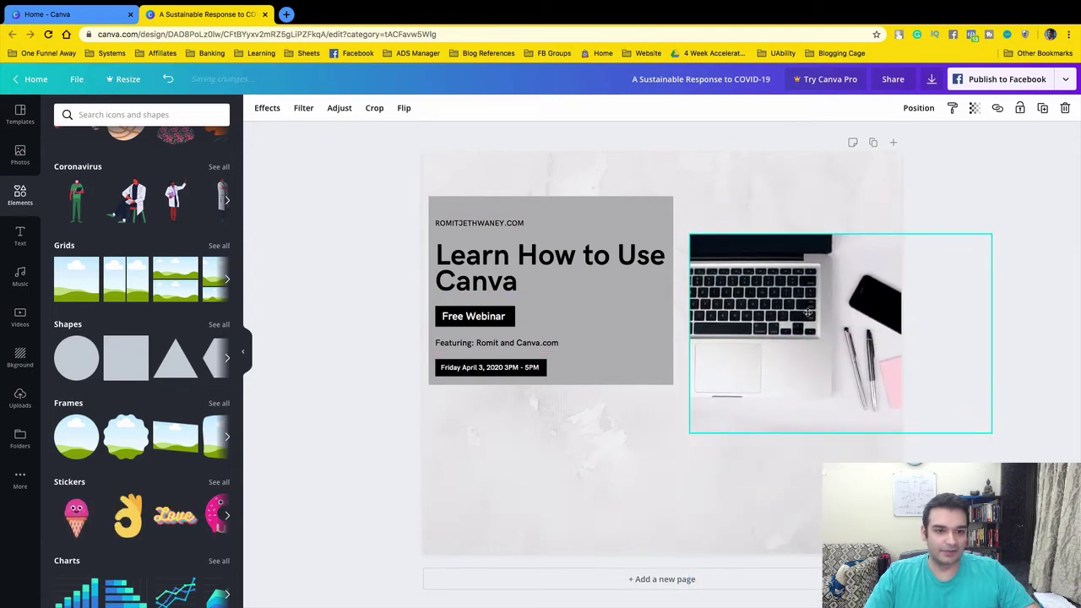
Move the grey rectangle and the text block down so their lower edges line up with the laptop photo's.
drag(613, 329, 614, 359)
drag(600, 239, 602, 266)
click(684, 216)
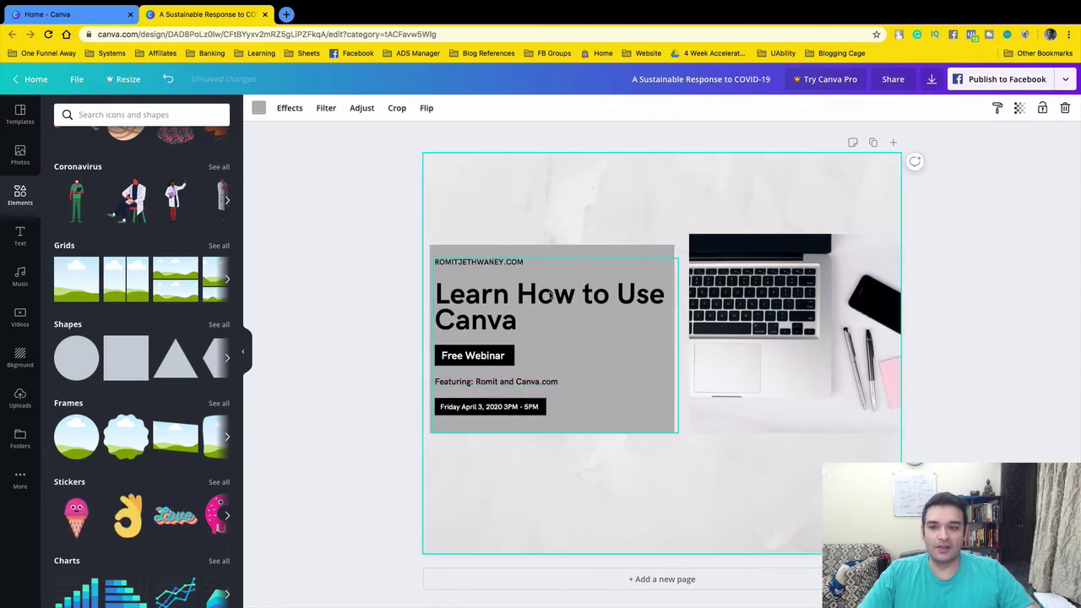
Add the free red rounded button shape and place it below the grey rectangle and laptop photo.
scroll(109, 286, down, 1)
scroll(127, 245, up, 3)
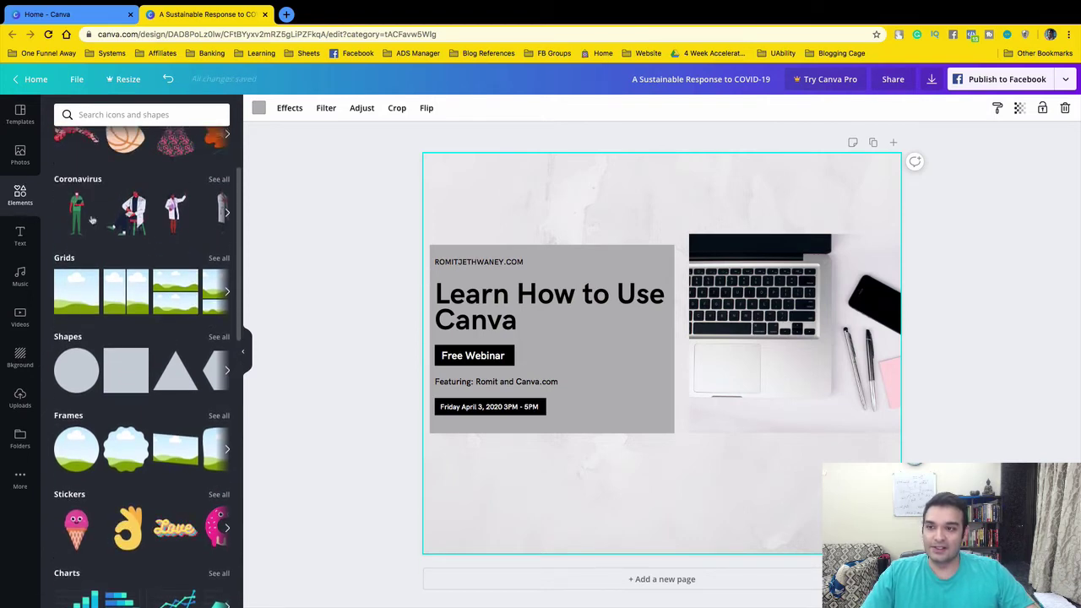
scroll(133, 217, up, 2)
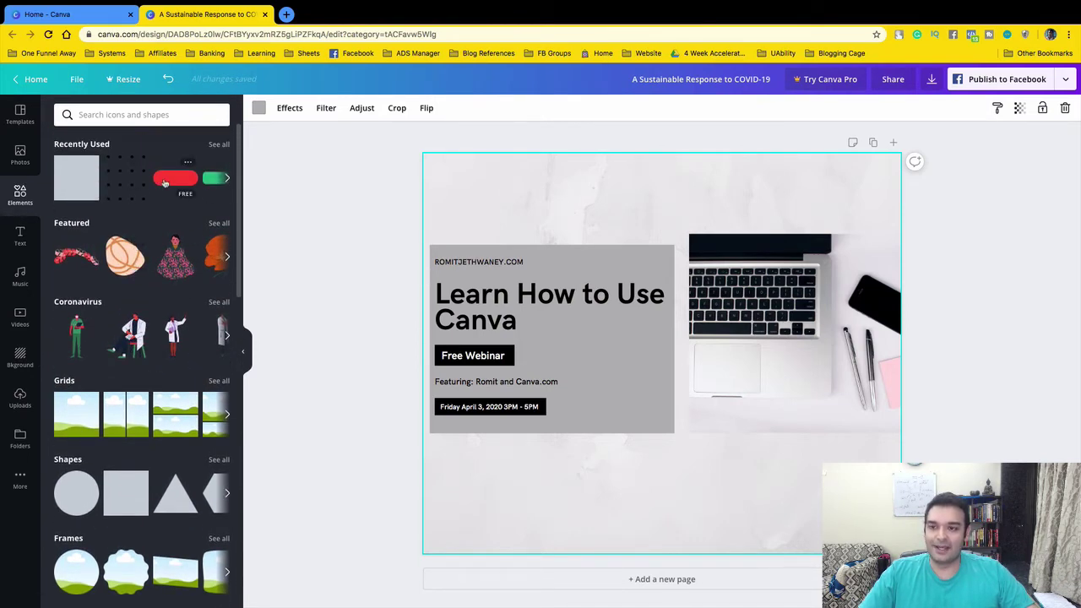
click(163, 183)
drag(666, 347, 678, 483)
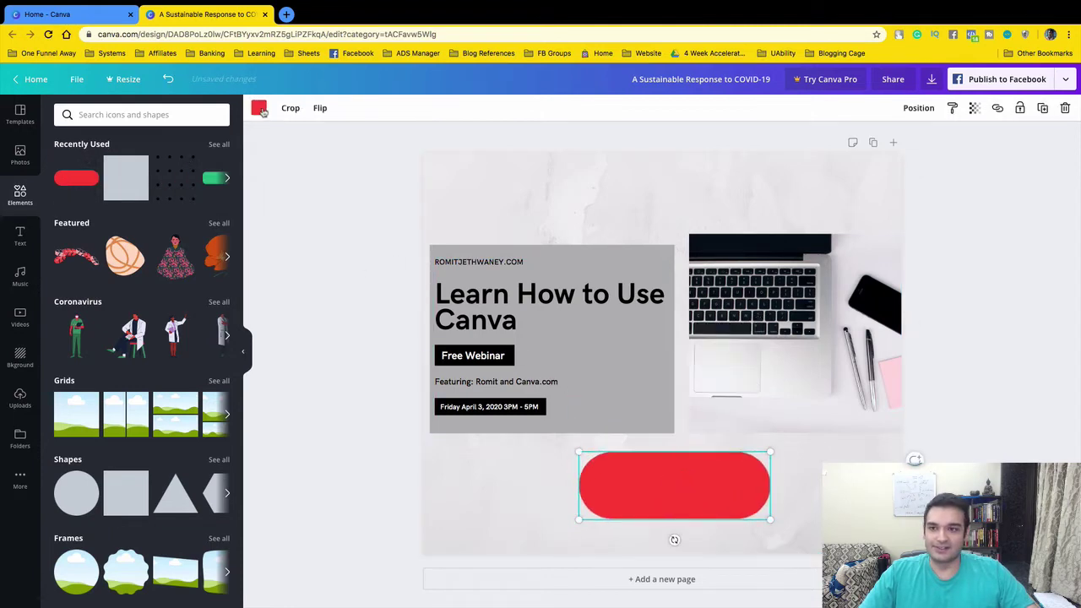
Recolour the rounded button shape with the medium grey from the photo colours.
click(259, 108)
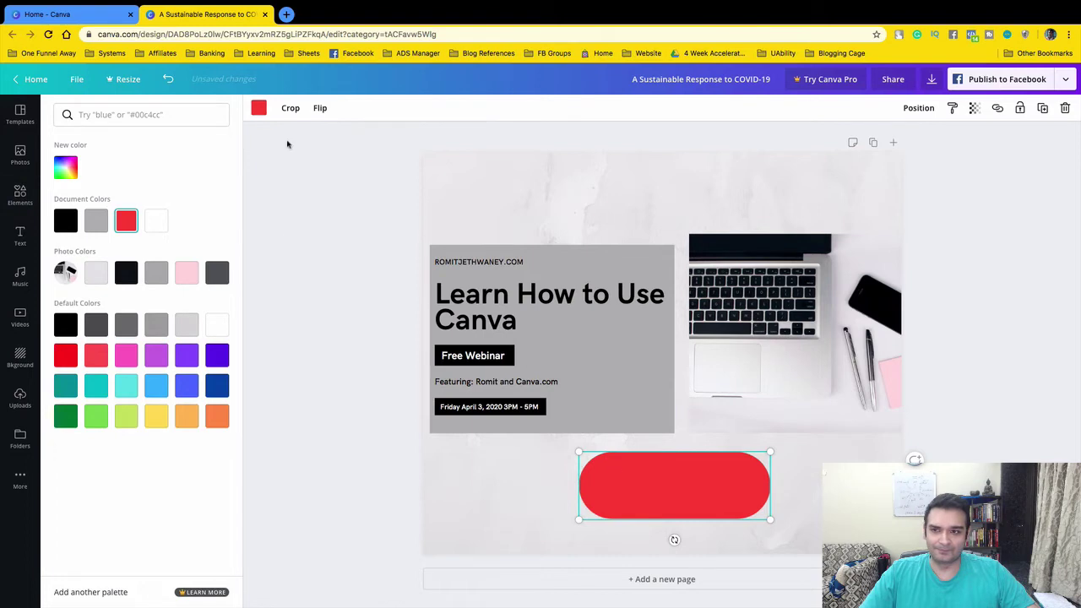
click(261, 106)
click(262, 107)
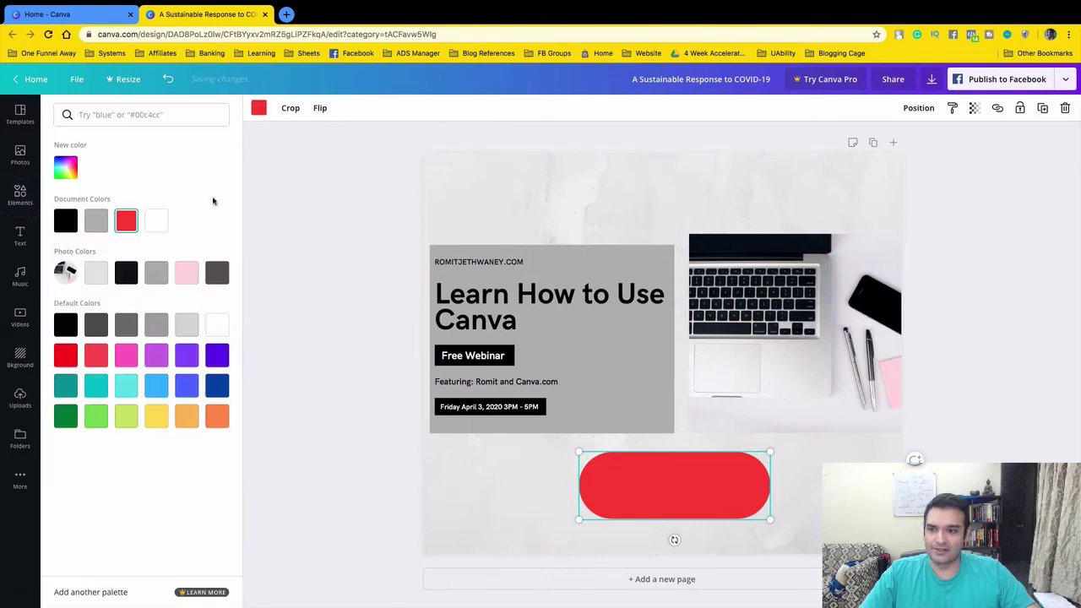
click(155, 273)
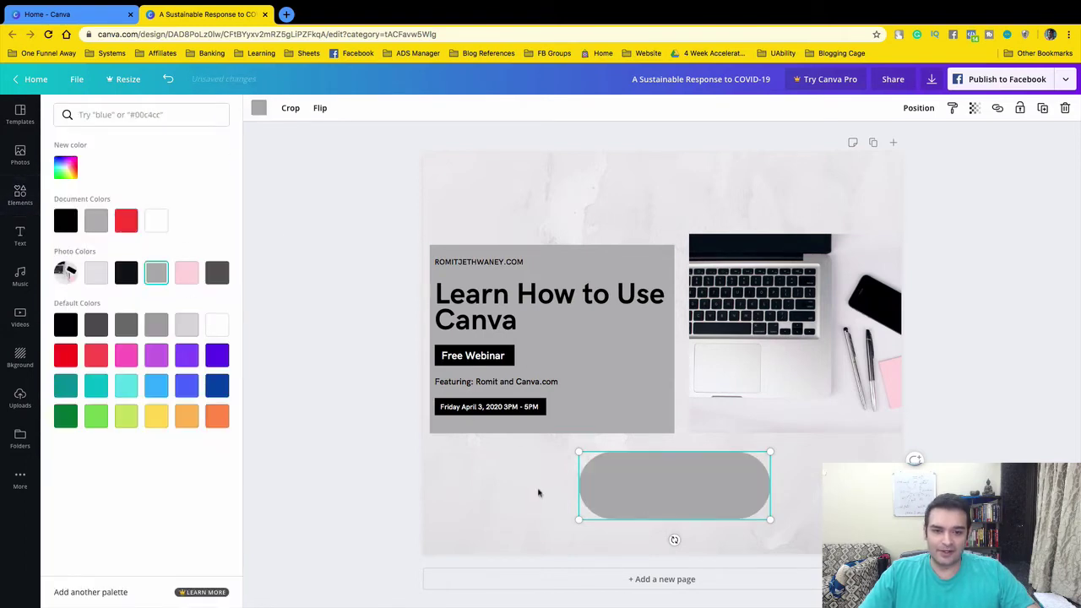
click(622, 494)
click(560, 476)
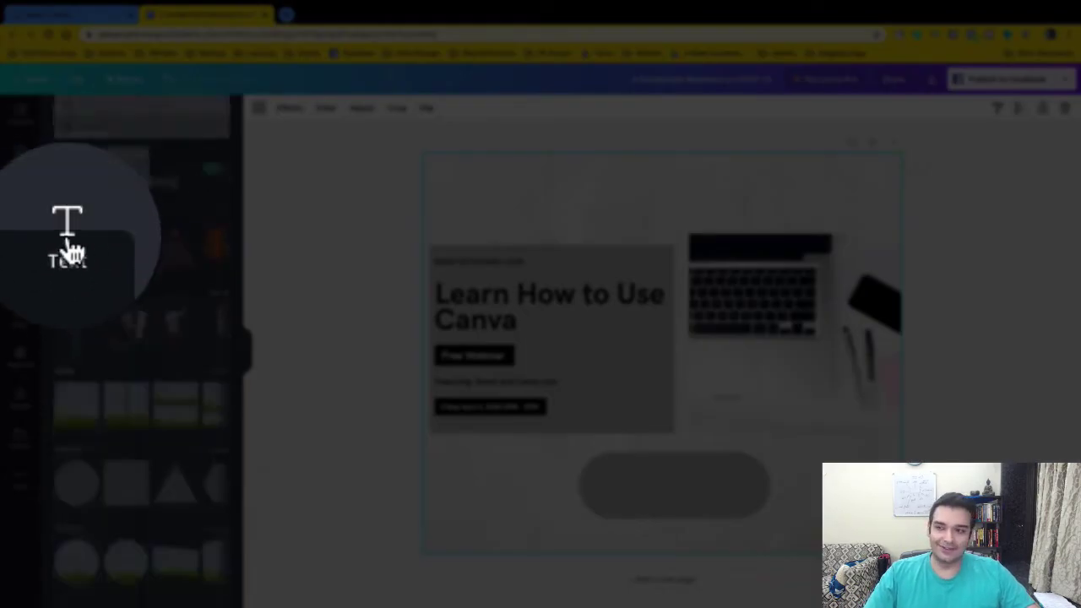
Browse the available text styles and add a new heading to the page.
click(70, 247)
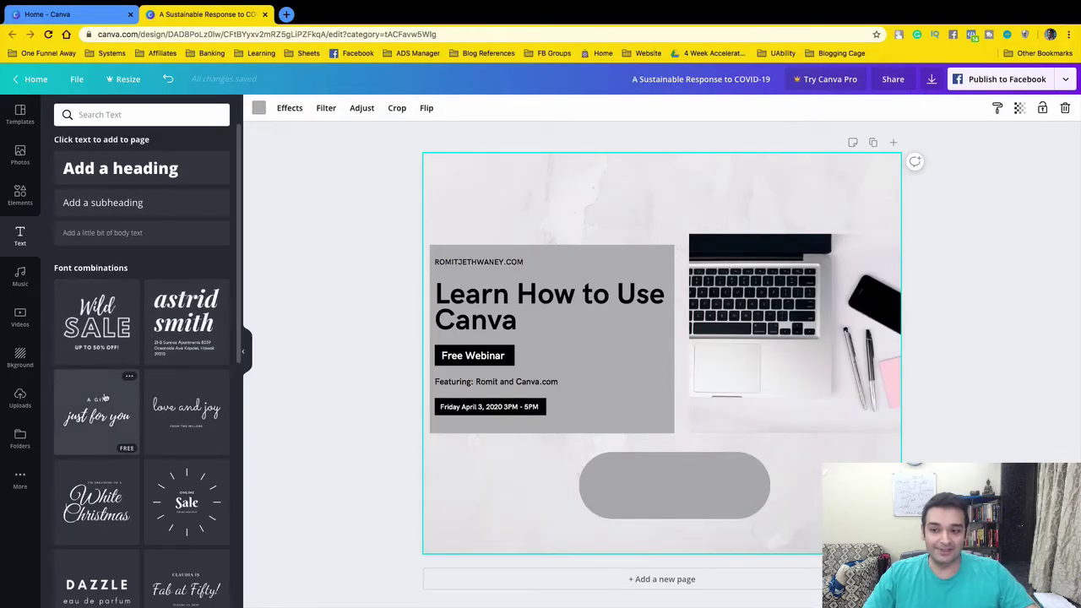
scroll(102, 397, down, 3)
scroll(103, 397, up, 3)
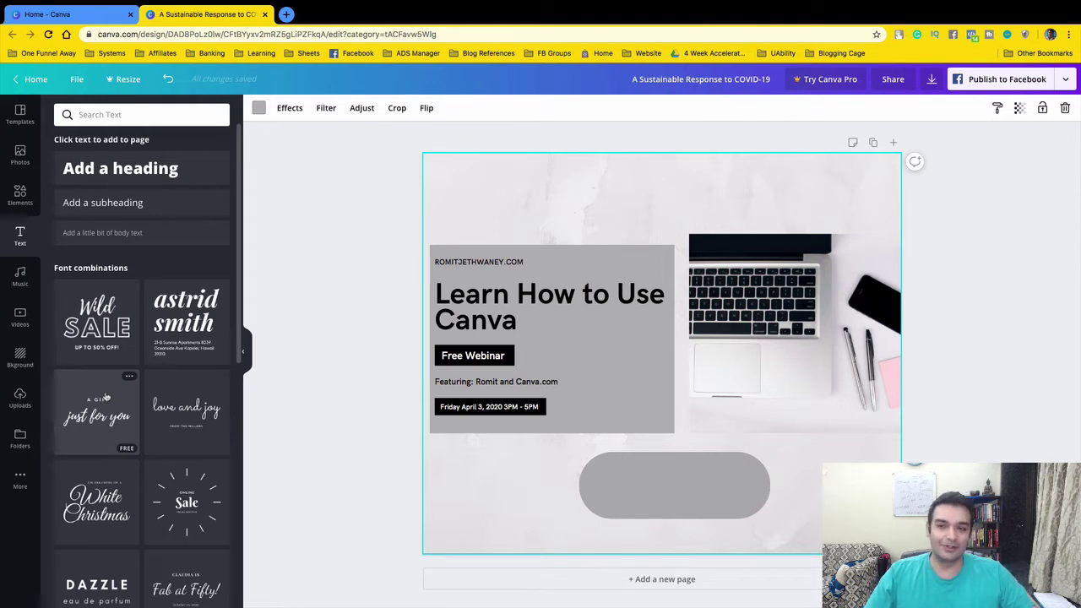
click(117, 168)
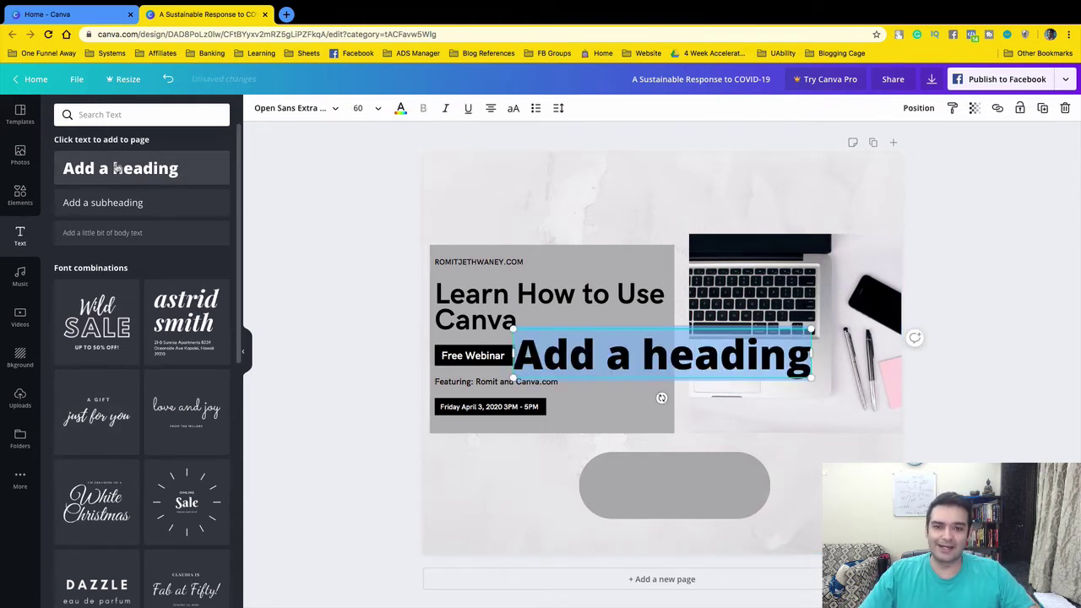
Set the new heading's font to HK Grotesk Bold to match the "Learn How to Use Canva" title.
click(295, 108)
click(499, 316)
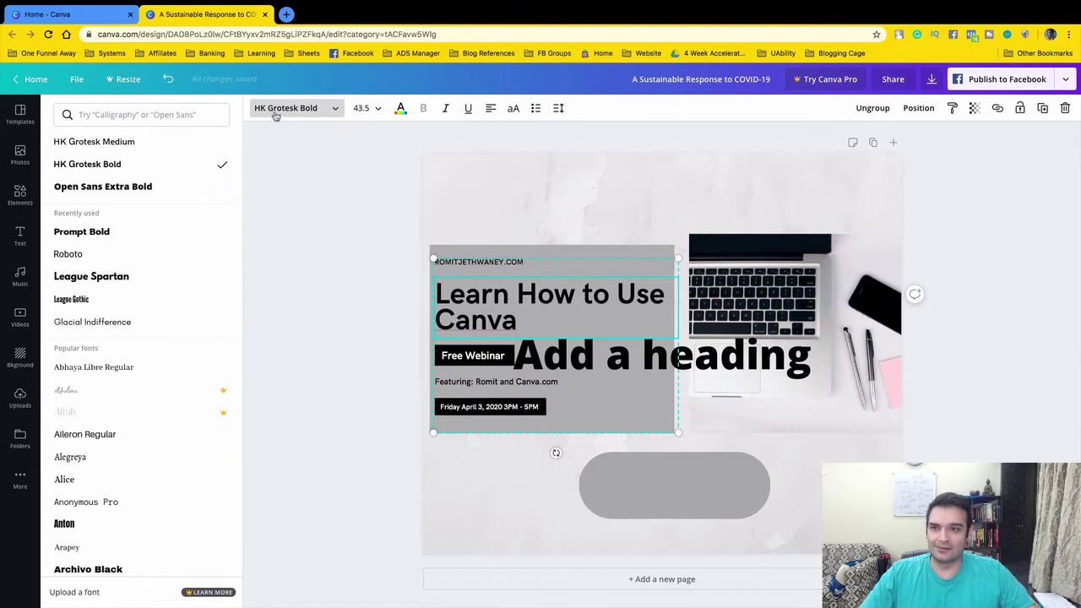
click(674, 355)
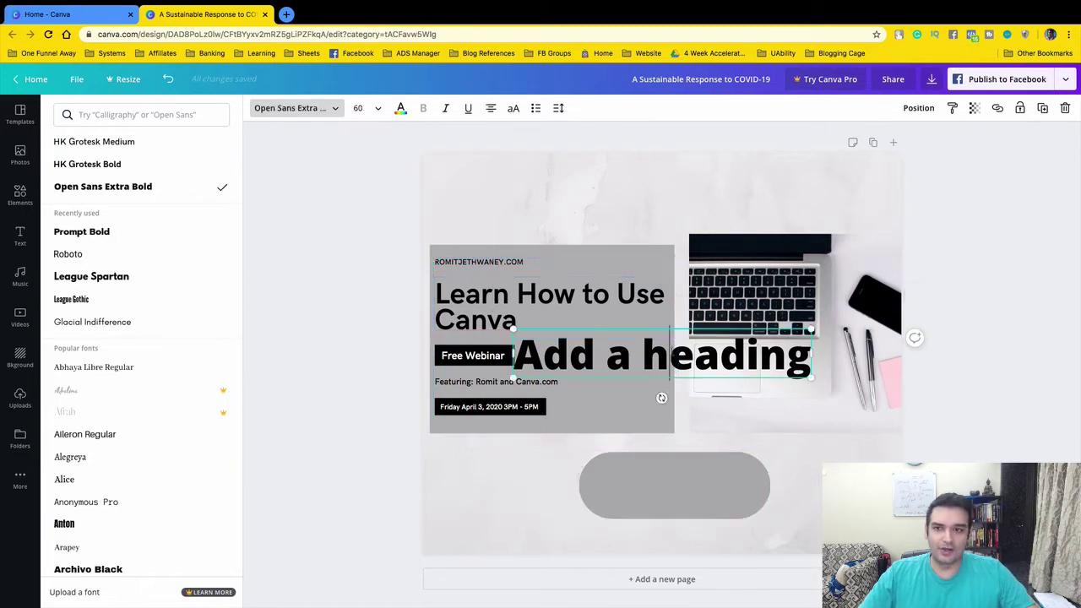
click(672, 353)
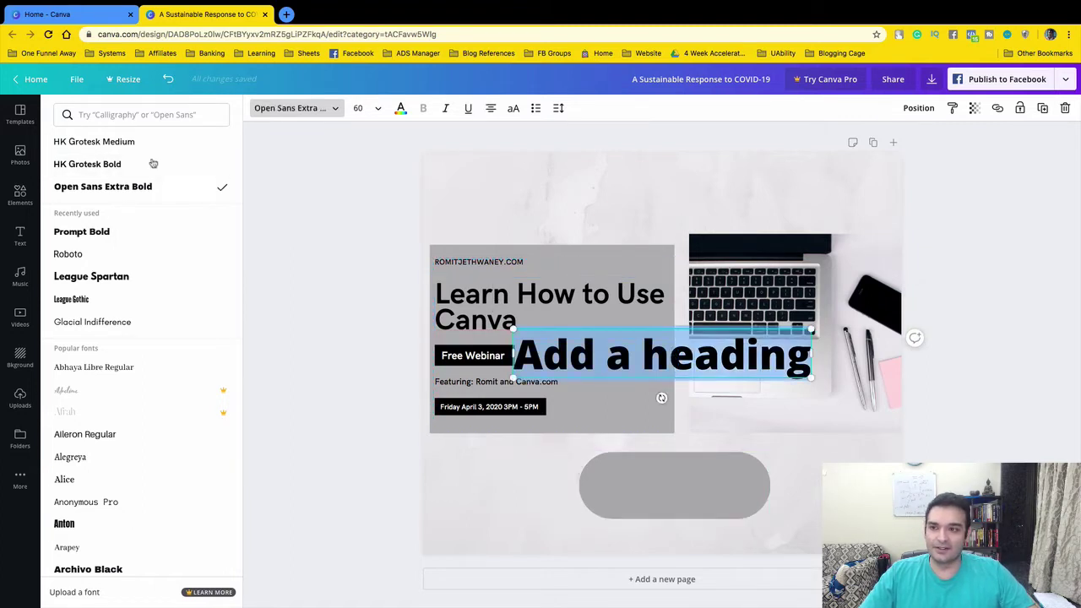
click(118, 164)
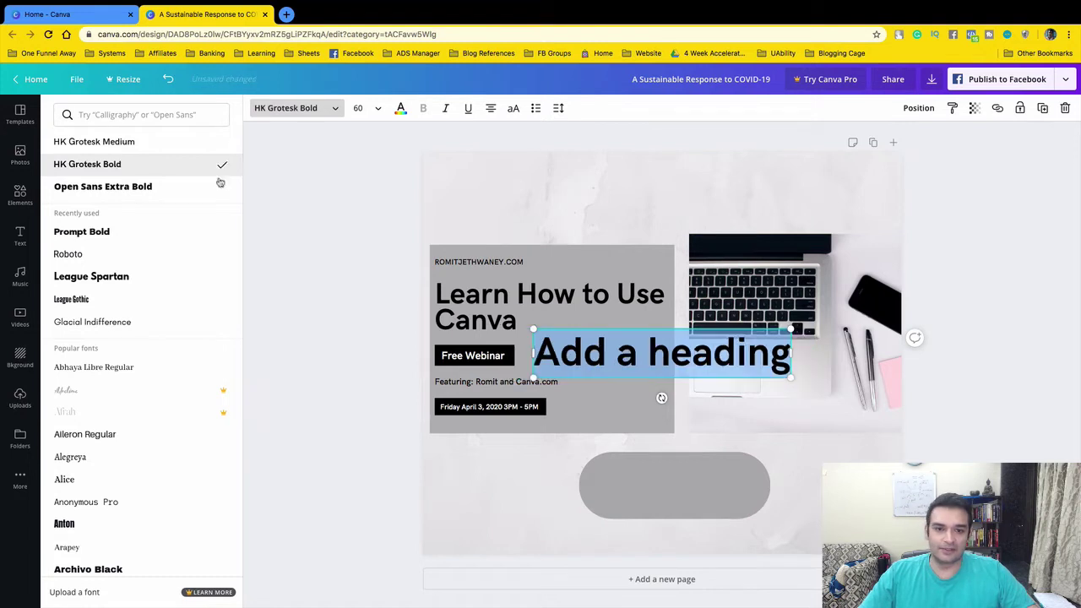
Set the new heading's font size to 21 and place it on the grey rounded button.
click(376, 113)
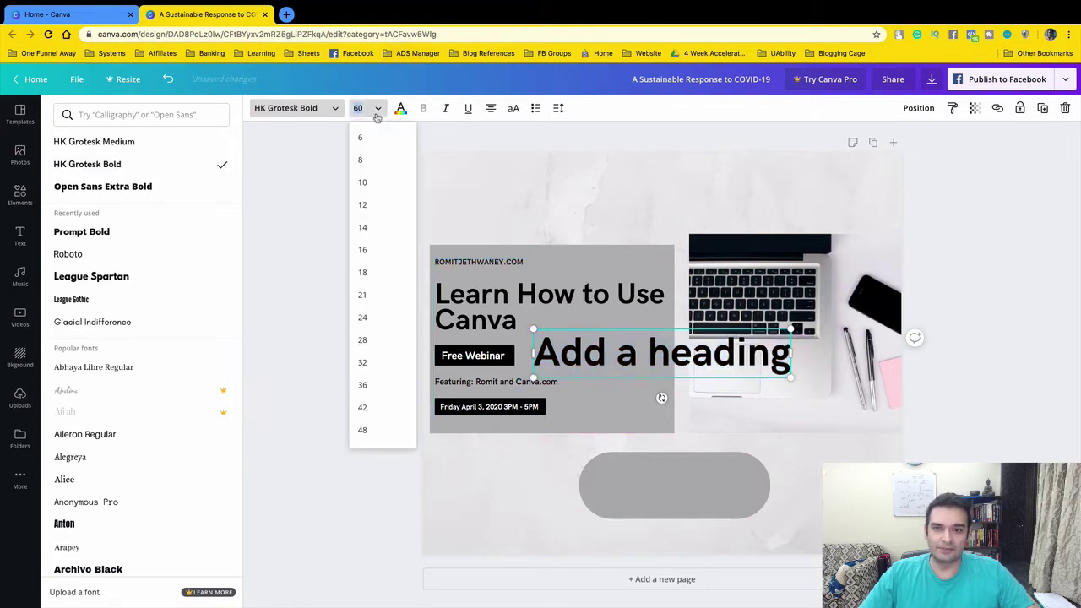
click(381, 296)
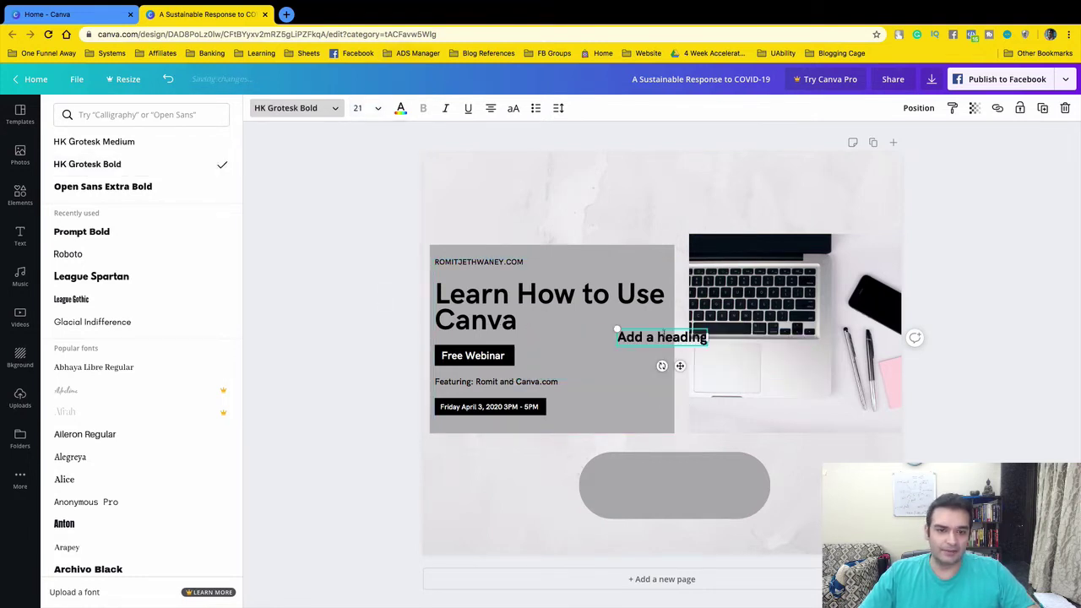
click(692, 370)
drag(677, 339, 685, 487)
Replace the placeholder text on the rounded button with "REGISTER FOR WEBINAR".
double_click(685, 486)
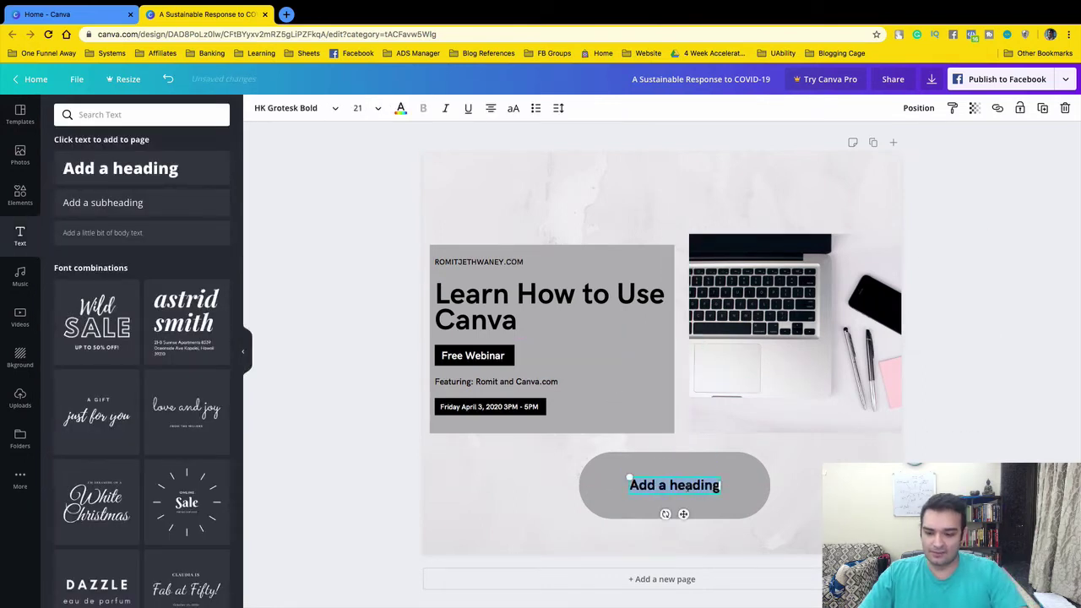
text(RESISTER)
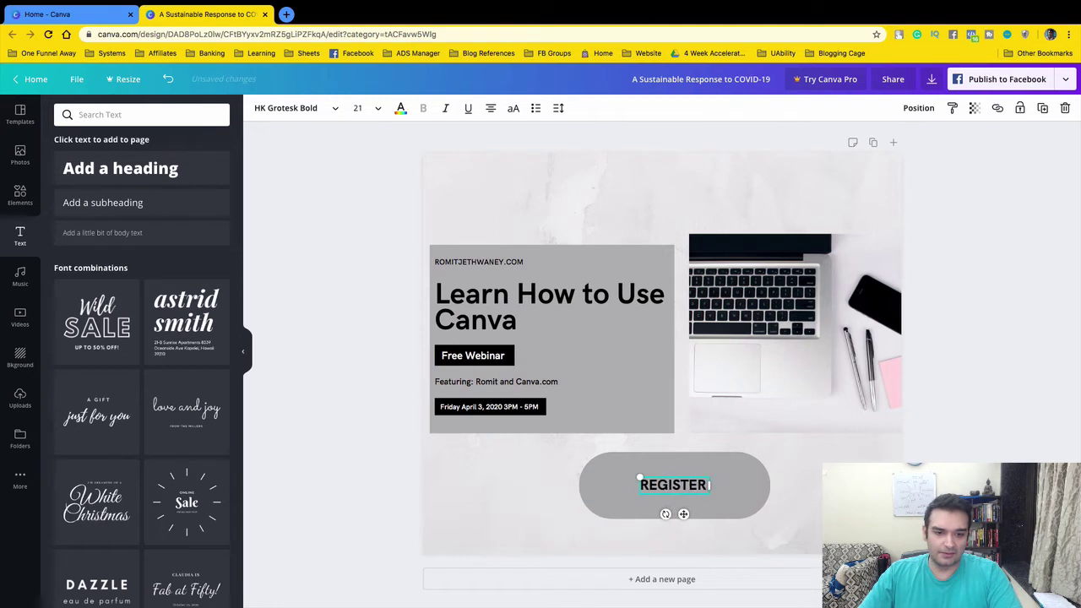
text( FOR WEBINAR)
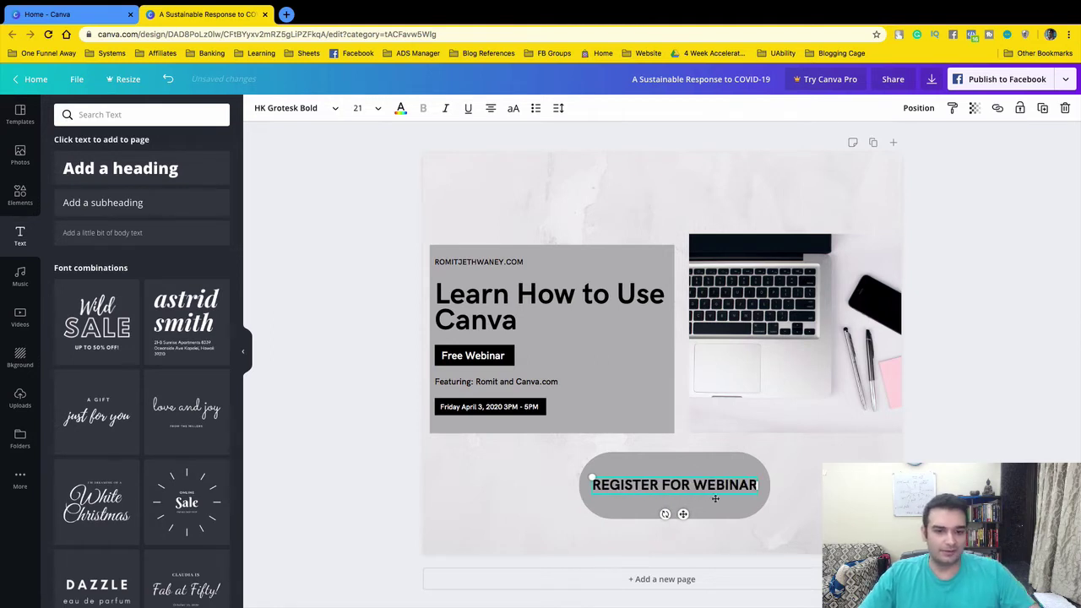
click(793, 495)
click(676, 483)
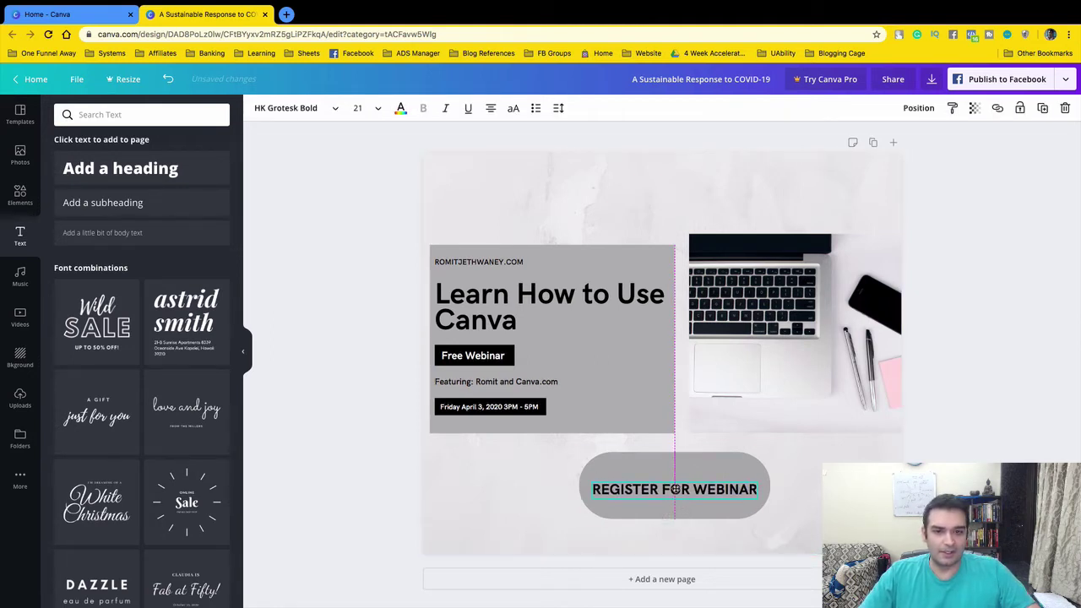
Align the laptop photo with the grey panel's top edge and crop it to the panel's height and a narrower width.
click(728, 326)
drag(728, 325, 728, 331)
drag(793, 320, 792, 325)
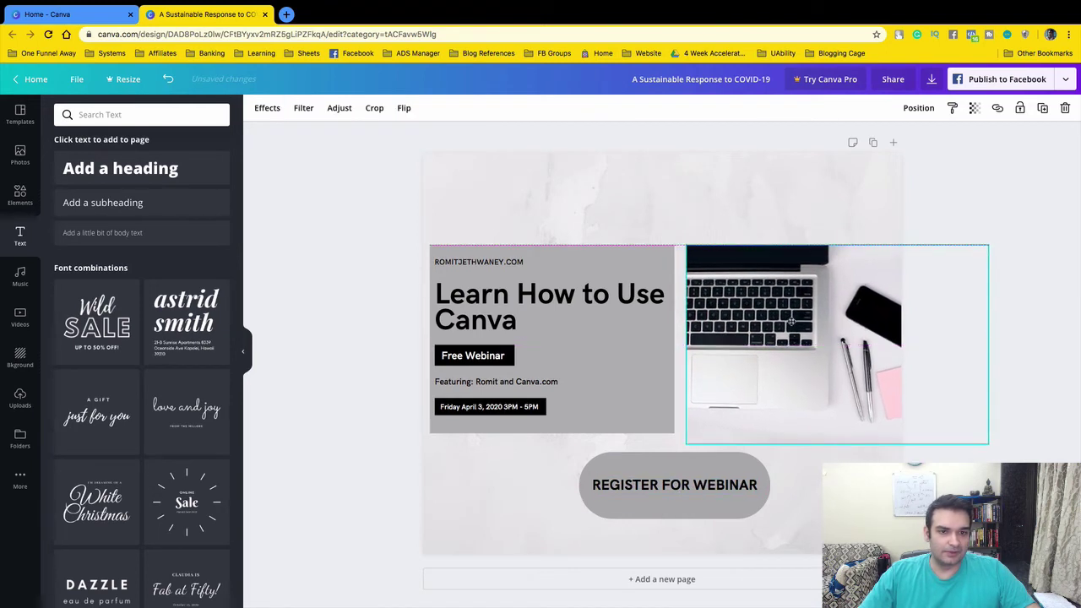
drag(840, 438, 838, 432)
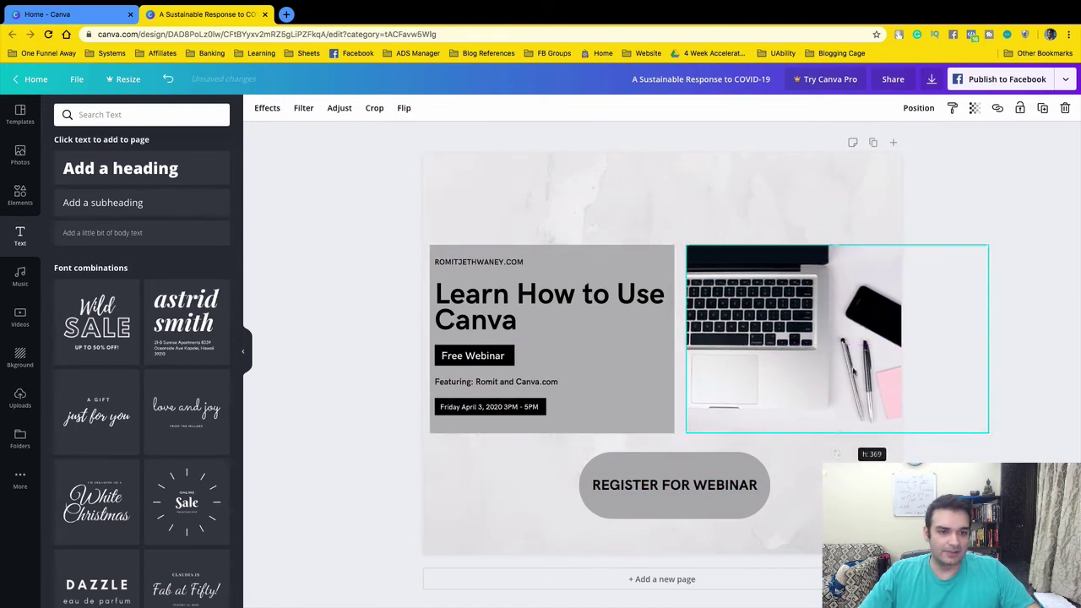
drag(988, 338, 841, 340)
Shift the cropped laptop photo and the grey panel with its text to the right, keeping margins inside the page.
drag(751, 336, 788, 336)
drag(626, 339, 646, 338)
drag(444, 270, 474, 271)
click(594, 169)
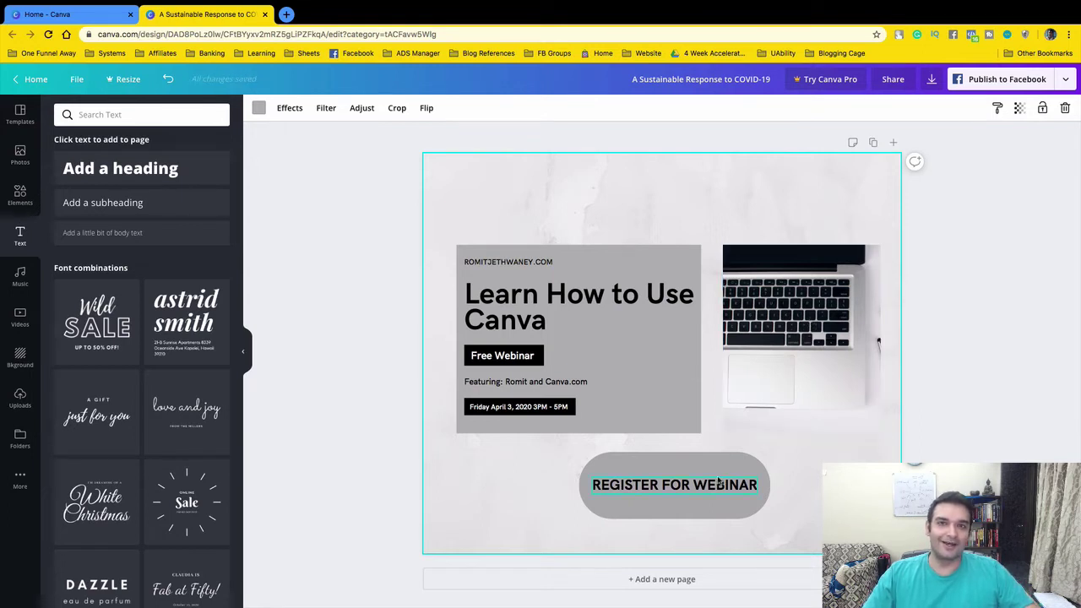
Recolour the rounded button shape with yellow from the default colours.
click(676, 463)
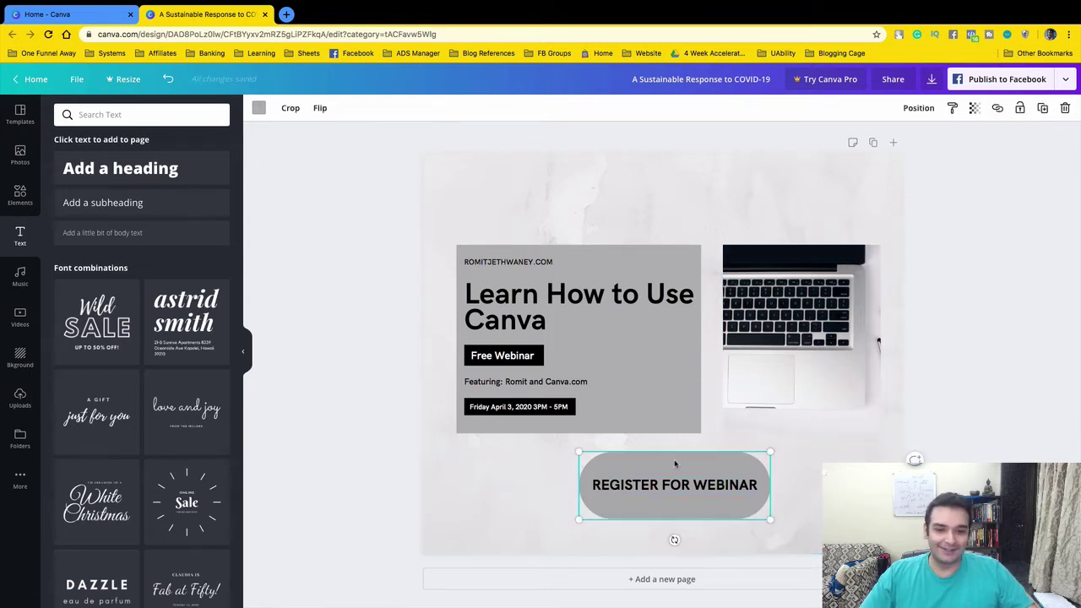
click(260, 110)
click(155, 416)
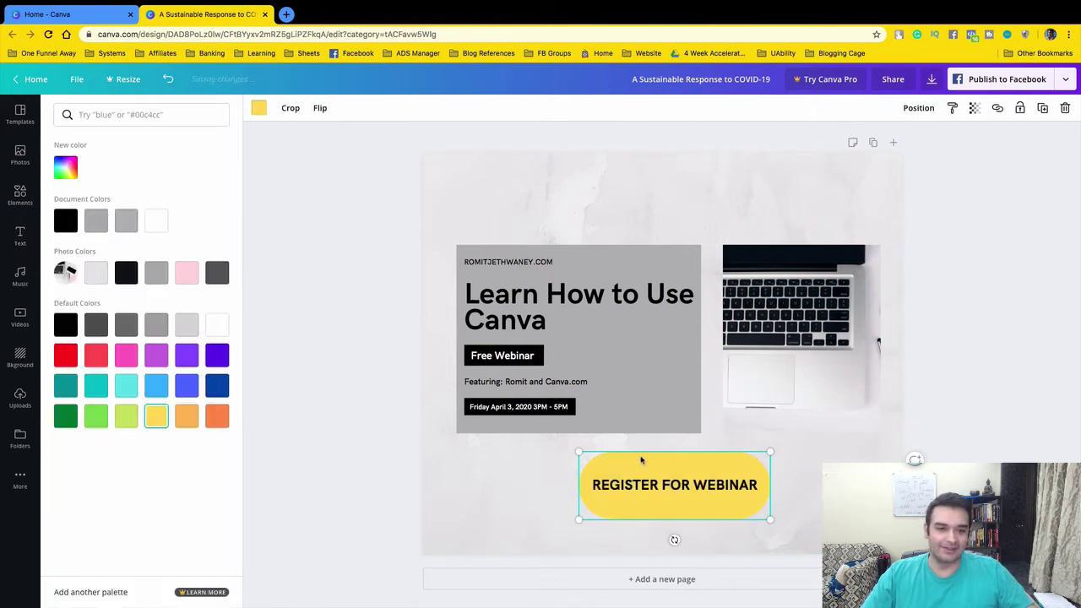
click(466, 487)
Recolour the textured page background with the black from the photo colours.
click(443, 503)
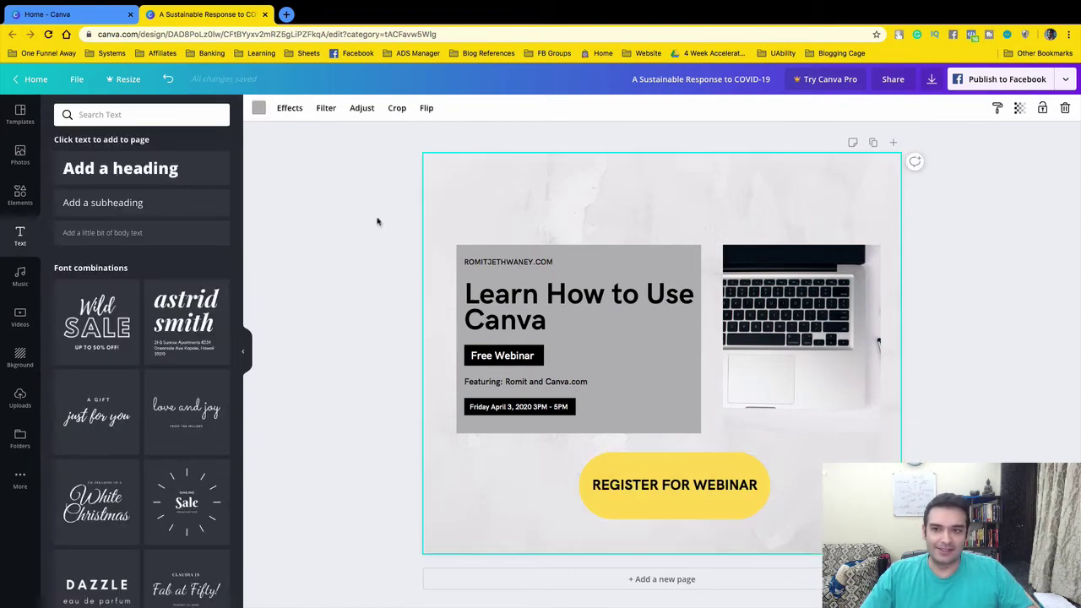
click(260, 108)
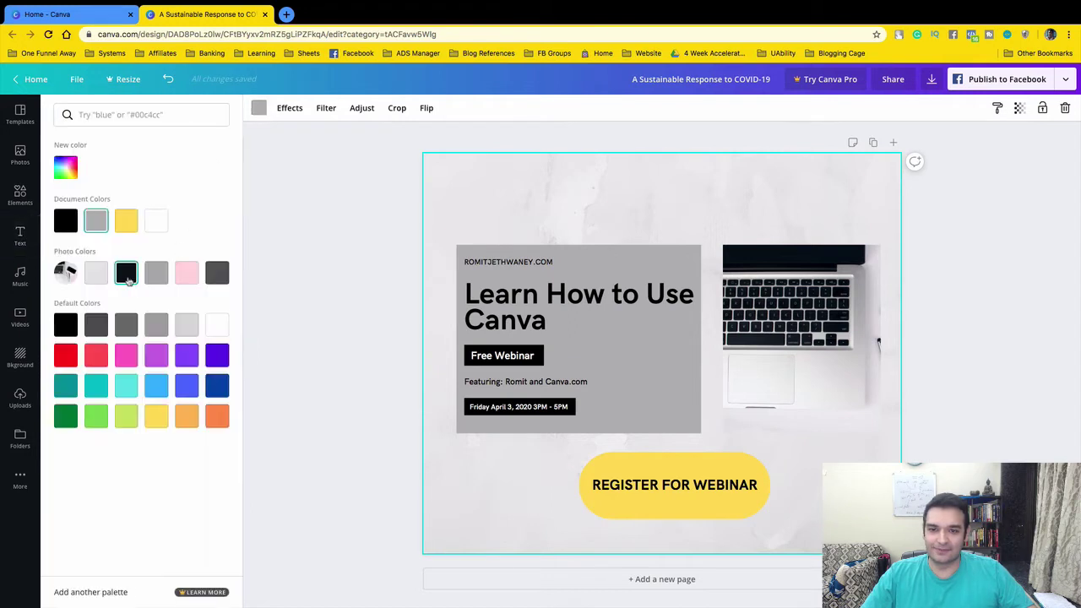
click(128, 277)
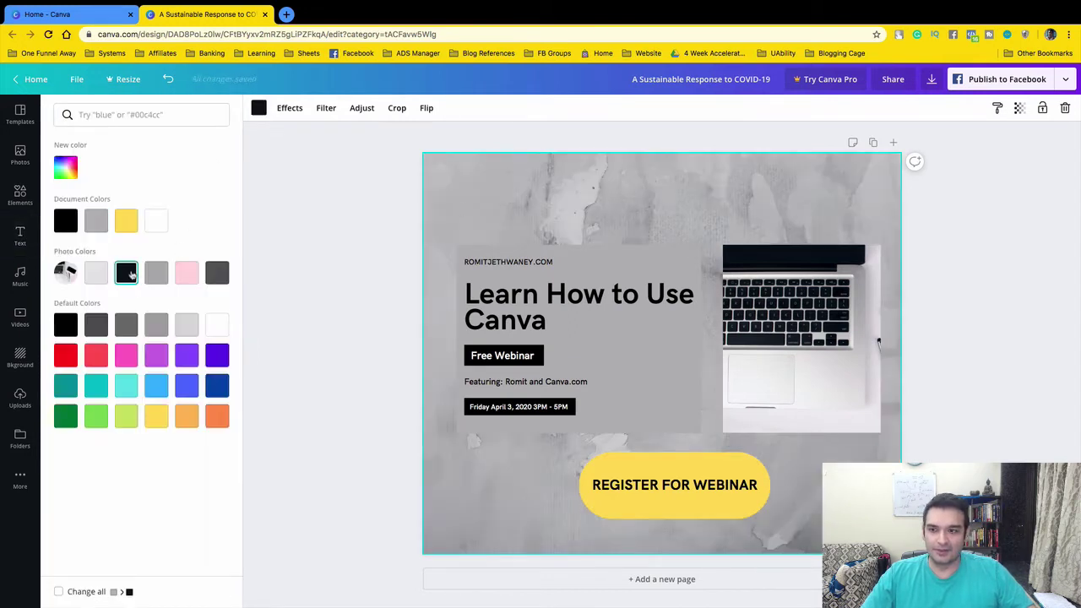
click(492, 197)
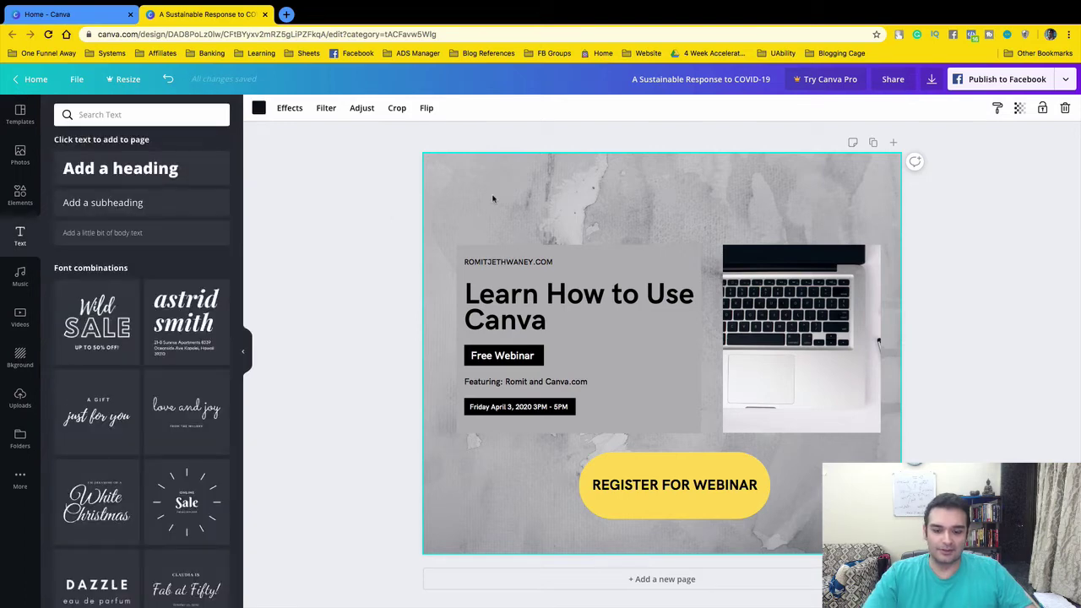
Delete the textured background, try the free grey wood planks, and apply the free multicoloured paint-stroke background instead.
key(Delete)
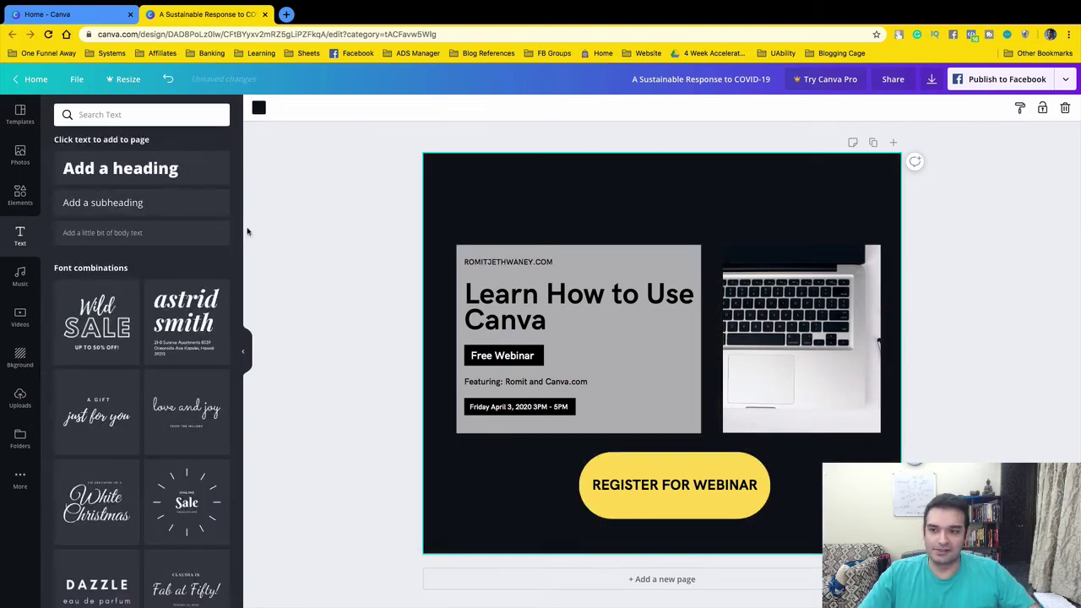
click(20, 358)
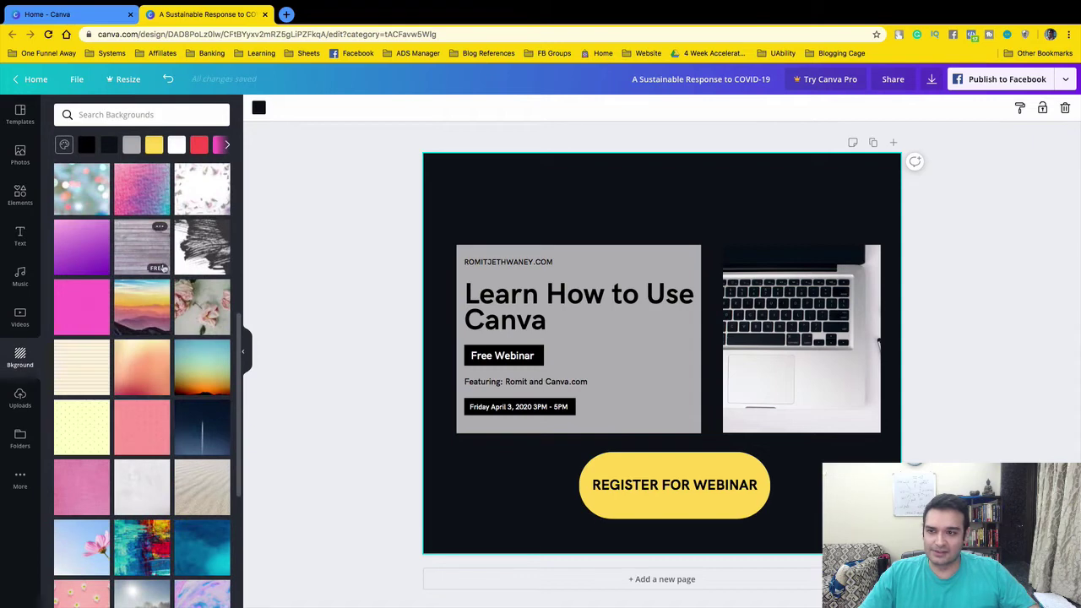
click(150, 249)
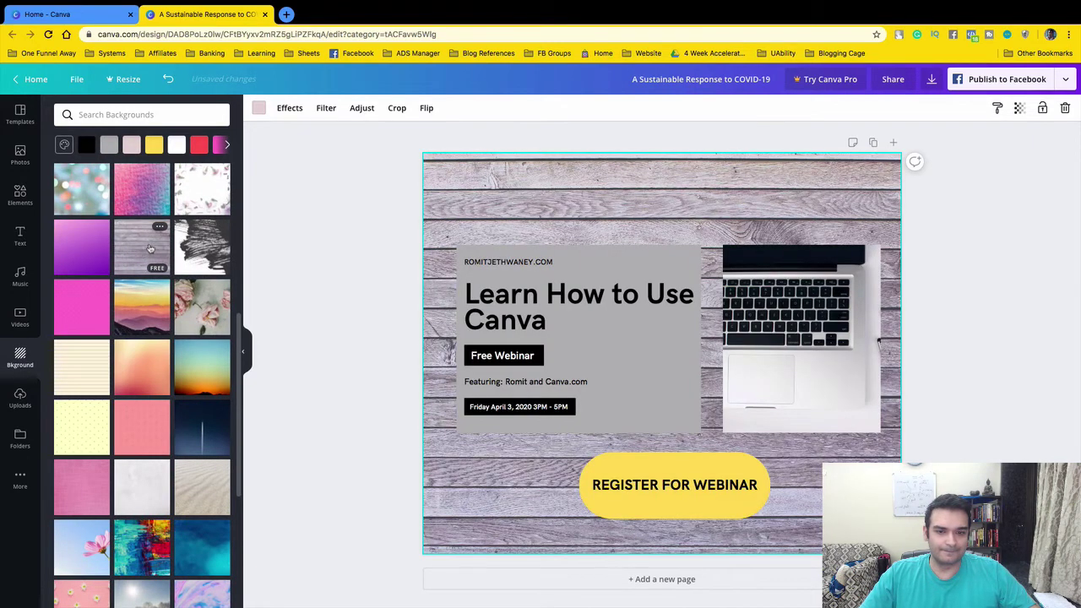
scroll(144, 304, down, 3)
click(137, 365)
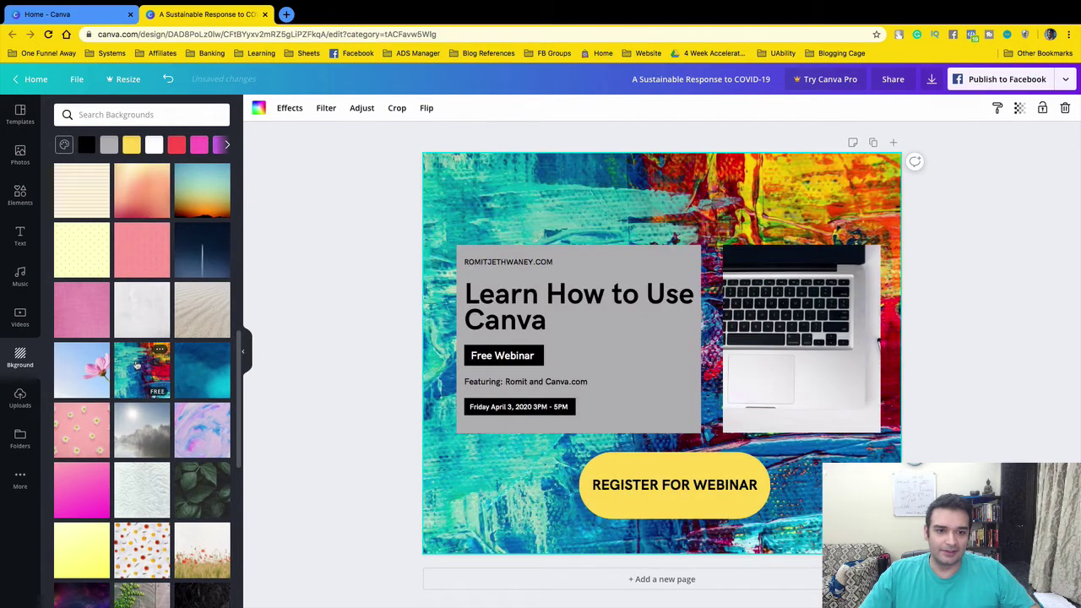
Move the laptop photo flush against the right edge of the grey text panel.
click(802, 342)
drag(802, 342, 779, 339)
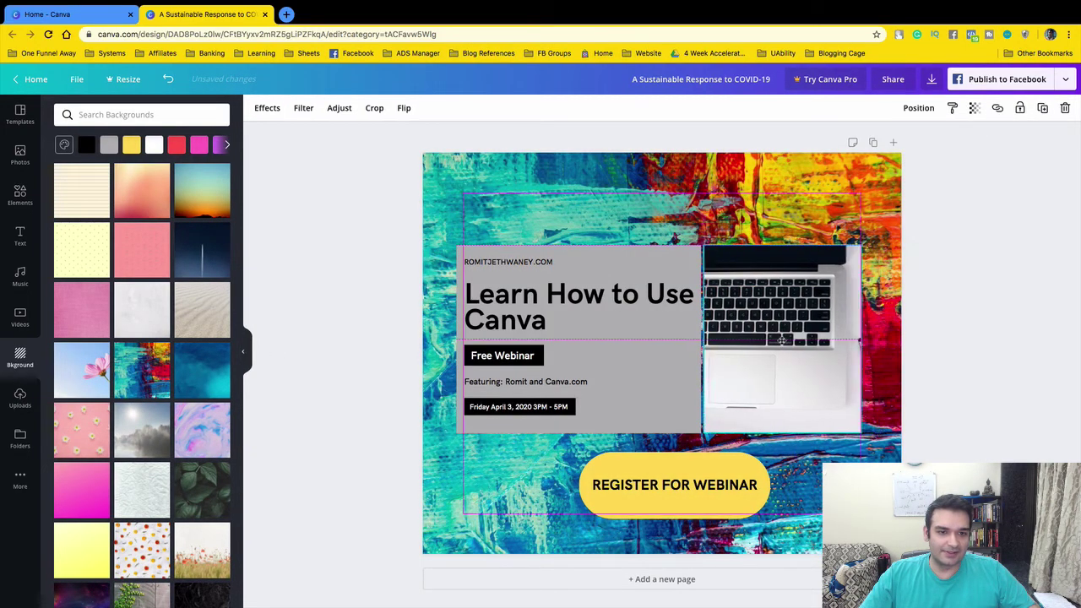
click(937, 339)
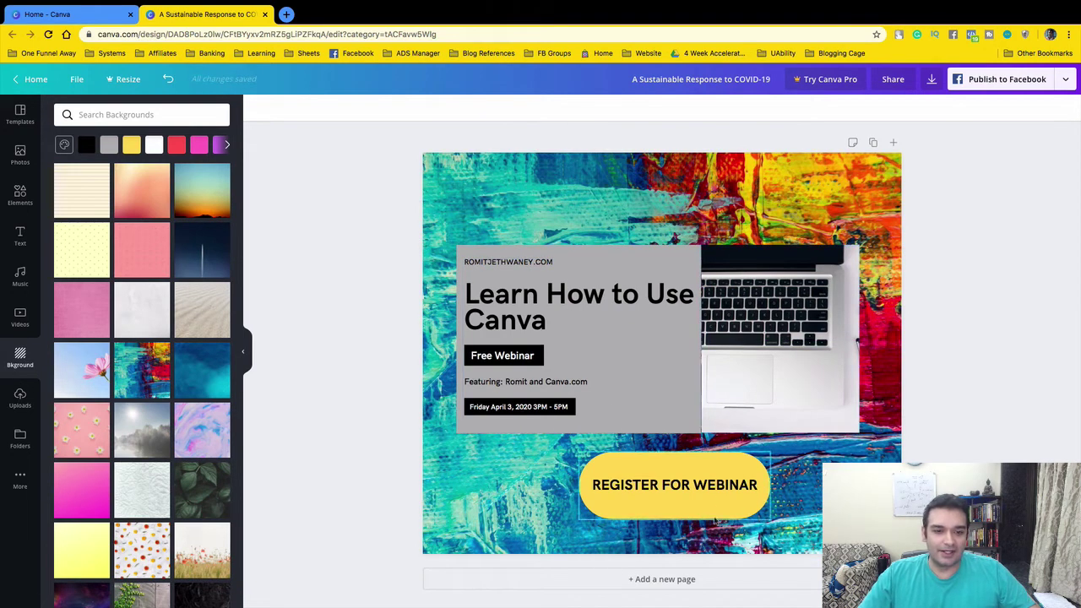
Centre the yellow button horizontally on the page and realign its "REGISTER FOR WEBINAR" label inside it.
drag(691, 470, 681, 466)
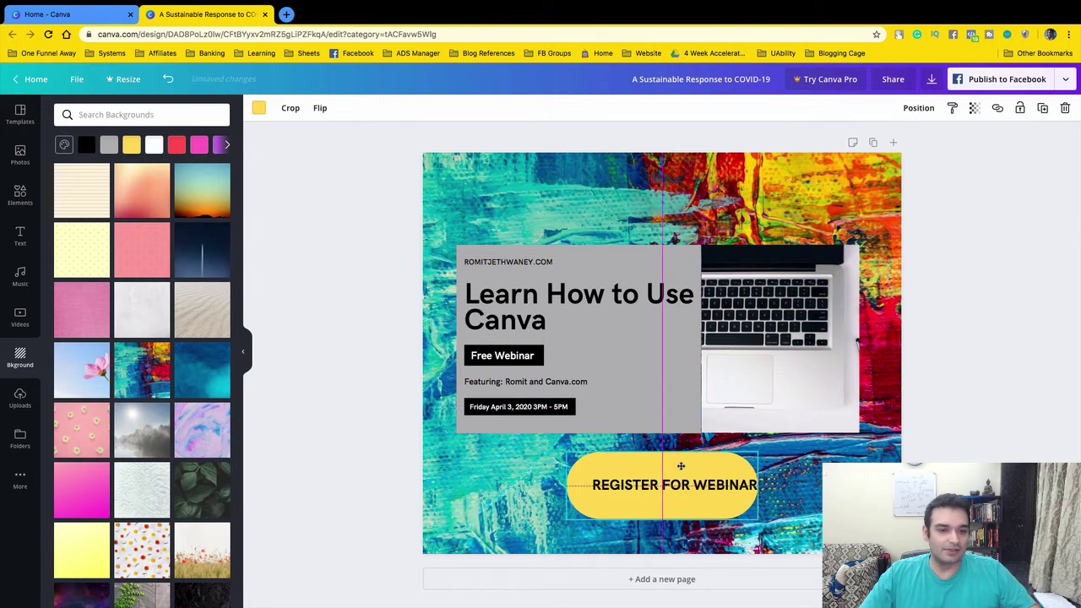
click(680, 466)
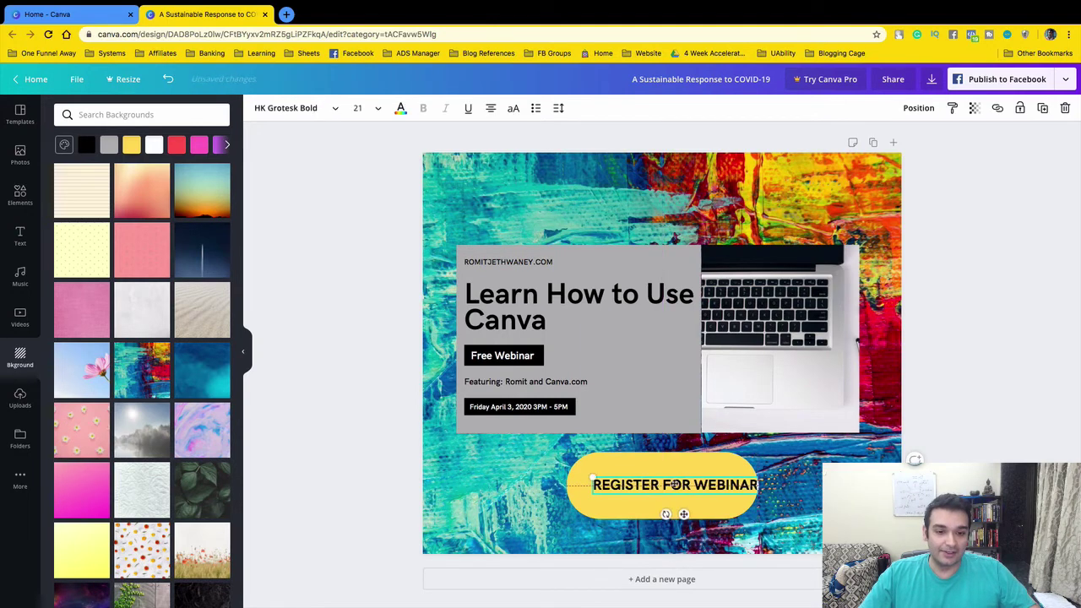
drag(680, 466, 667, 466)
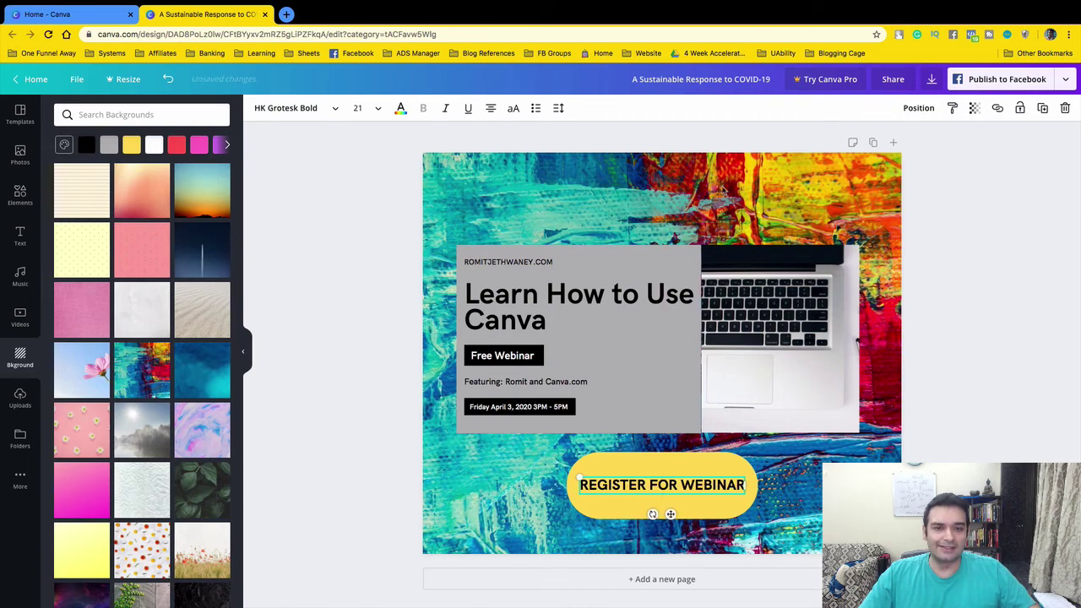
Add a new heading centred above the grey panel and photo, and set its font to HK Grotesk Bold.
click(21, 239)
click(109, 175)
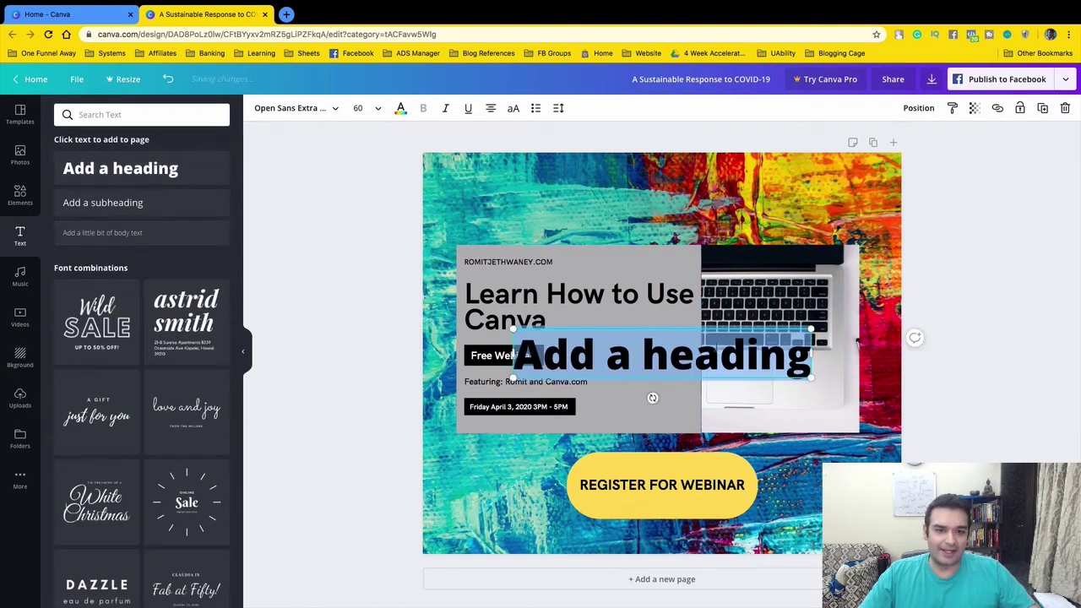
drag(727, 344, 671, 203)
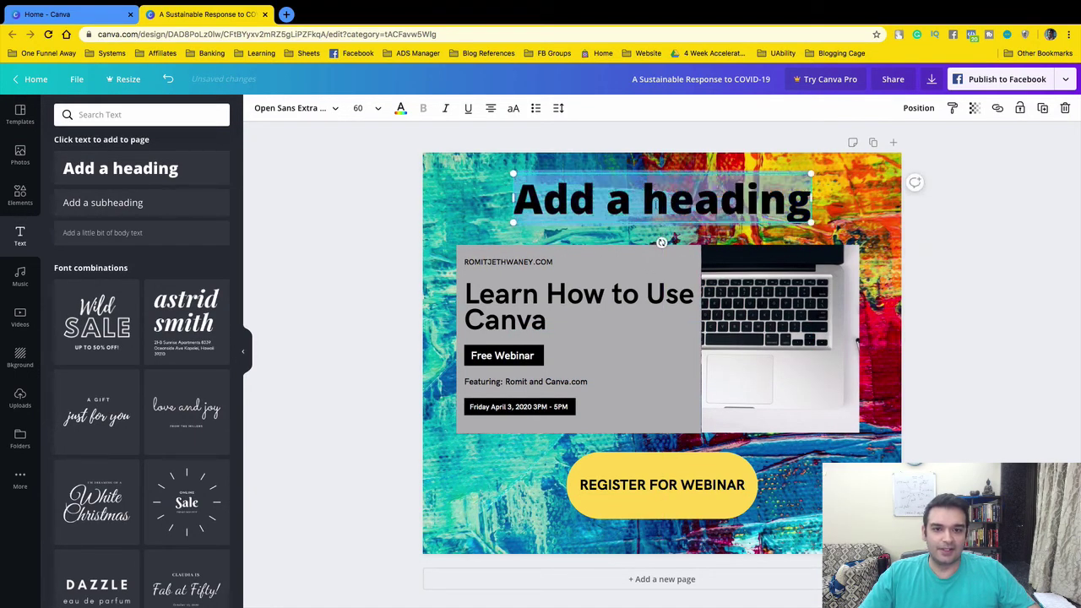
click(309, 110)
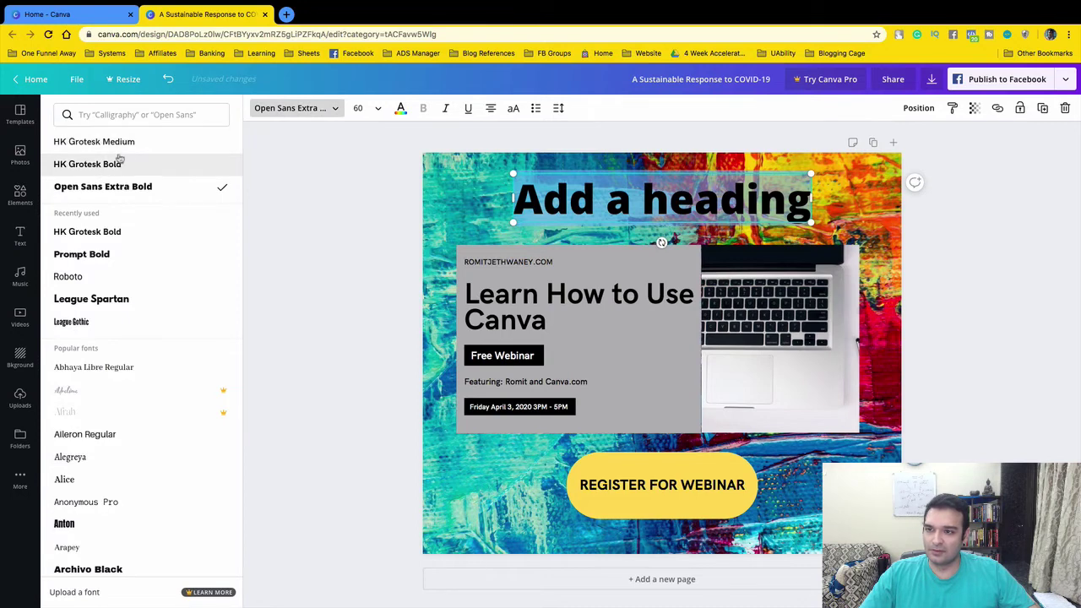
click(127, 165)
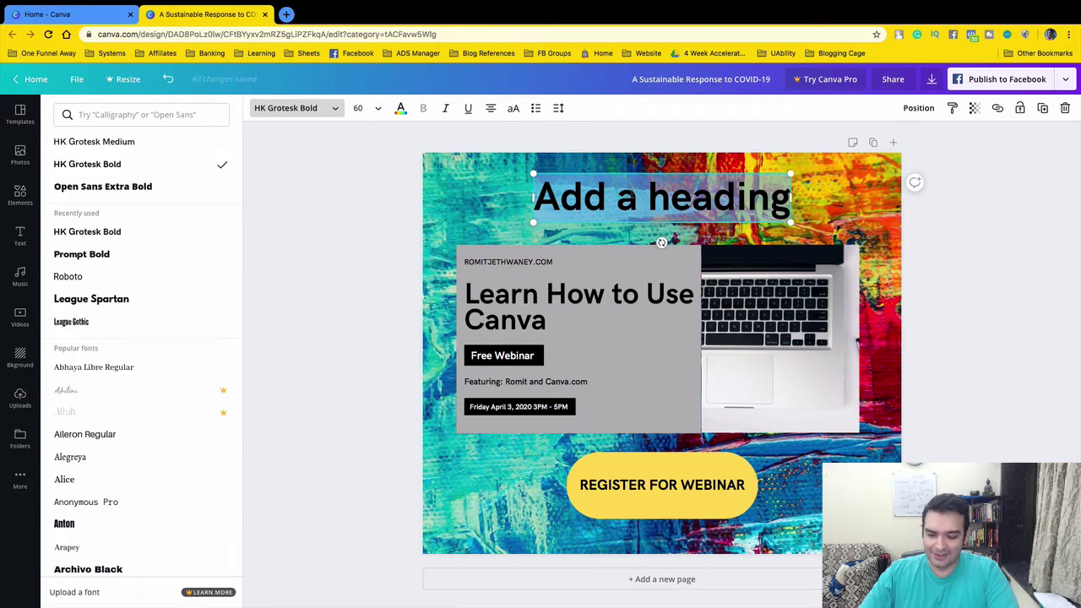
Replace the new heading's text with "Don't miss out!" and convert it to uppercase.
text(D)
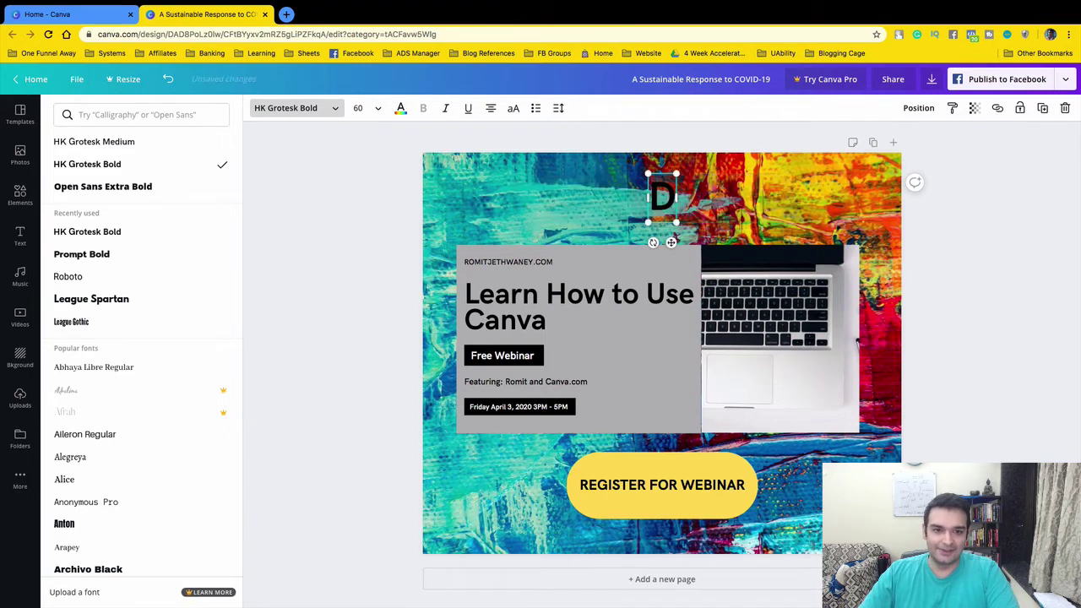
text(on't miss out!)
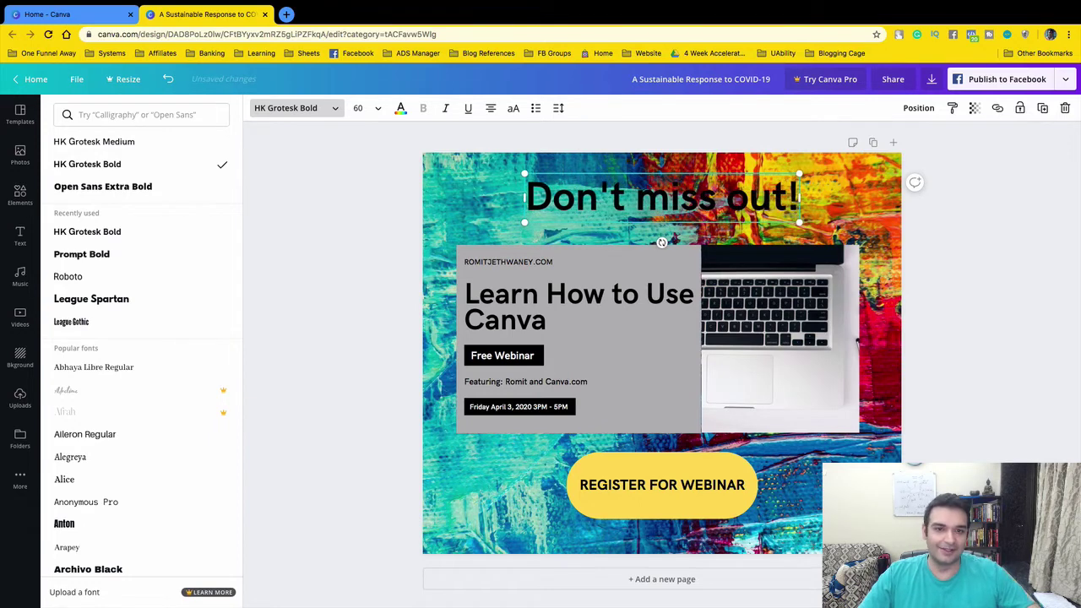
key(super+a)
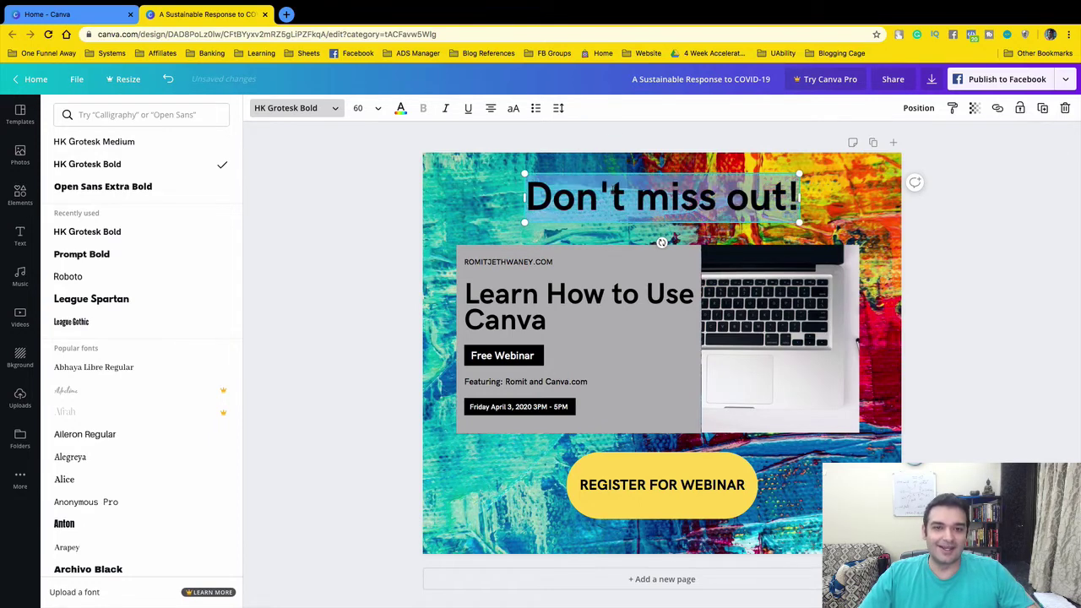
click(513, 109)
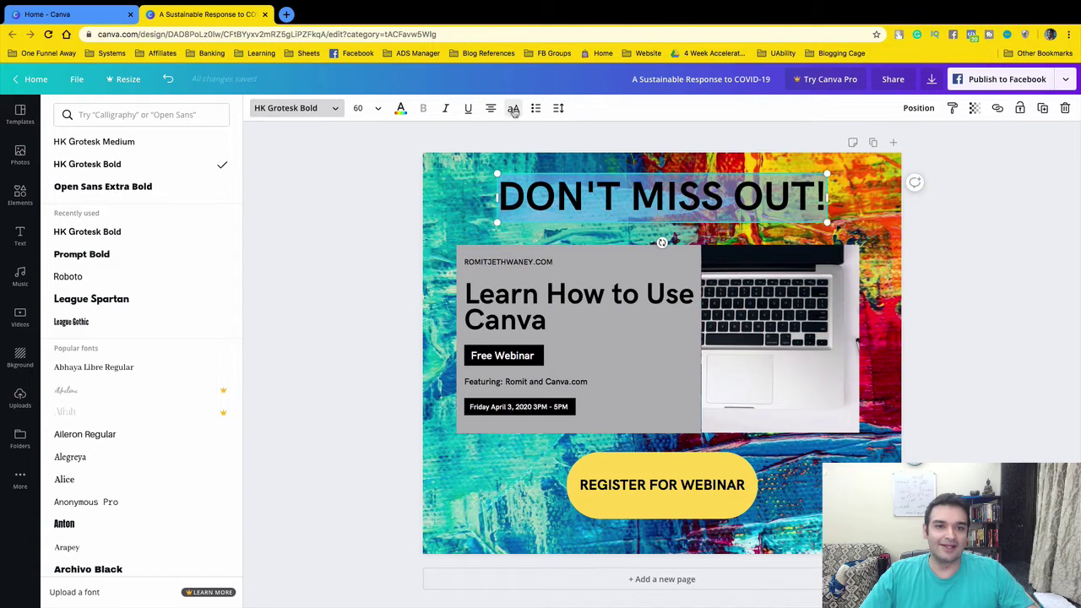
click(462, 193)
click(471, 178)
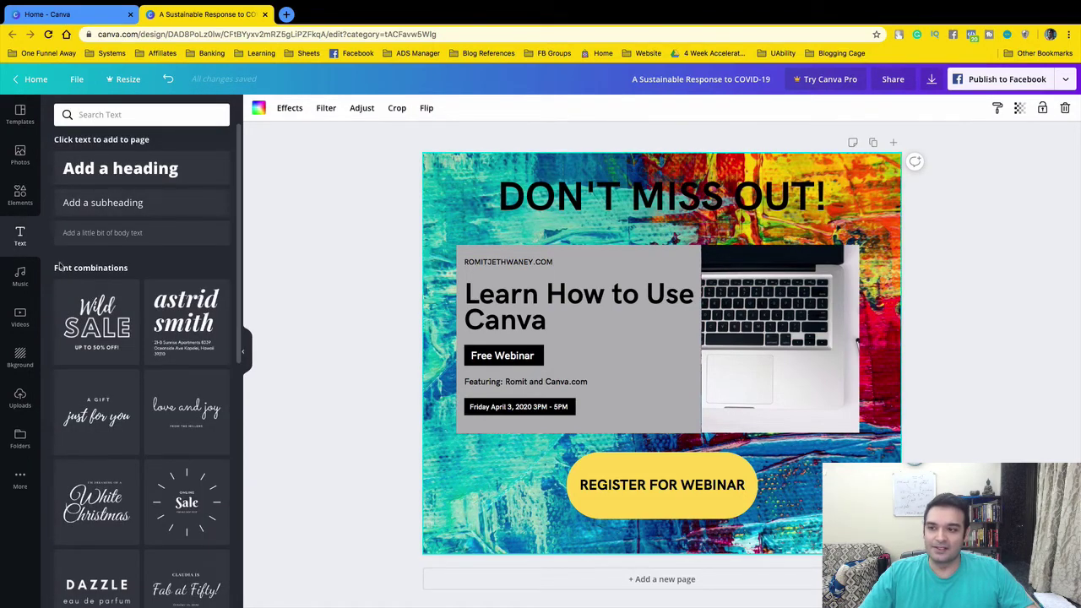
Add a yellow square behind the "DON'T MISS OUT!" heading and resize it into a banner about 121 high, spanning the text's width.
click(20, 194)
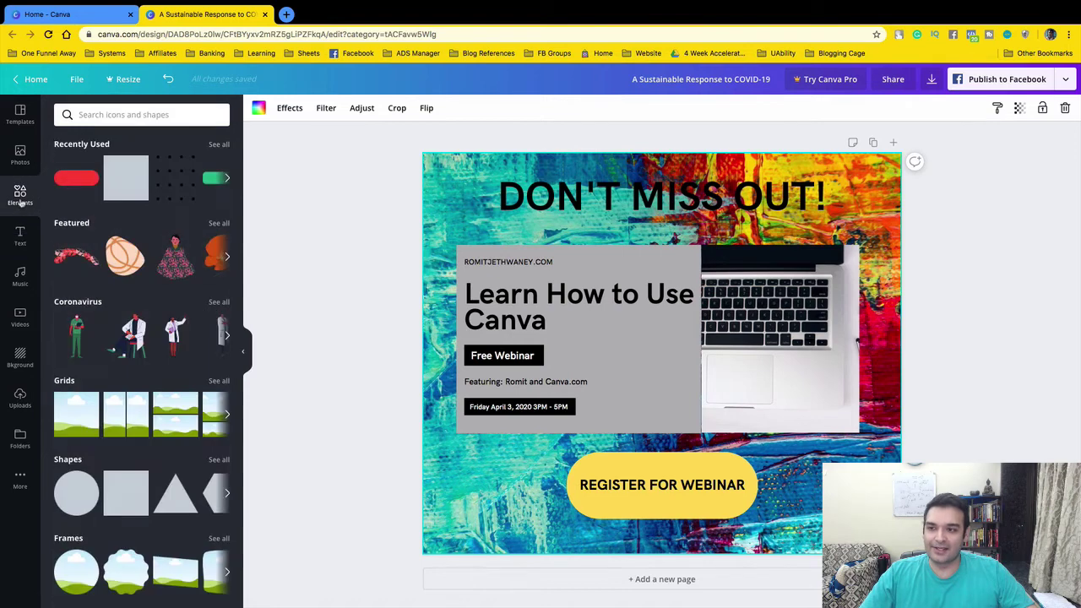
click(120, 183)
drag(651, 357, 591, 251)
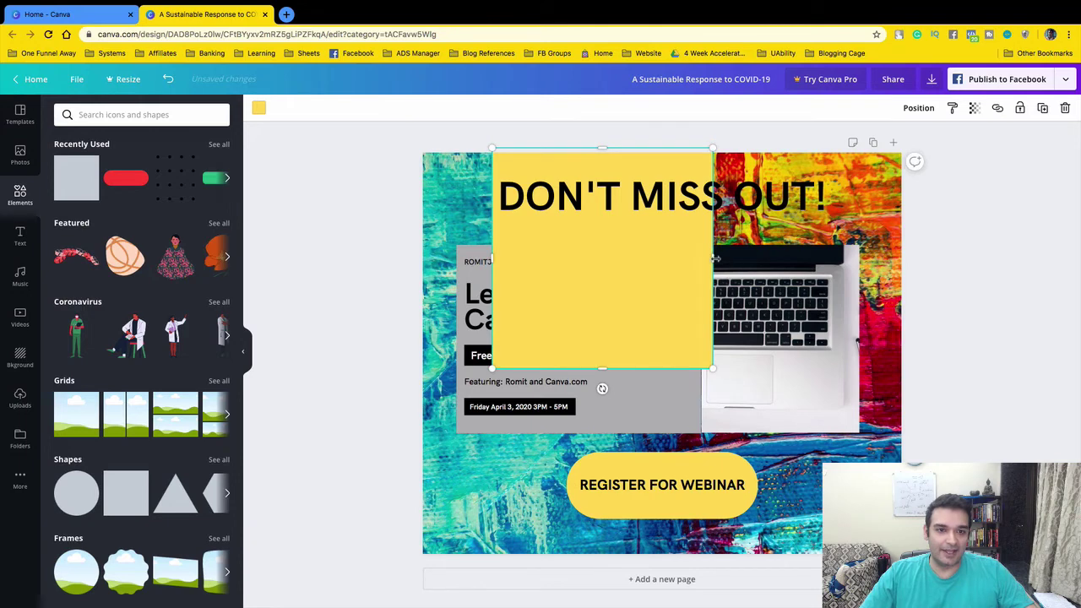
drag(713, 258, 827, 258)
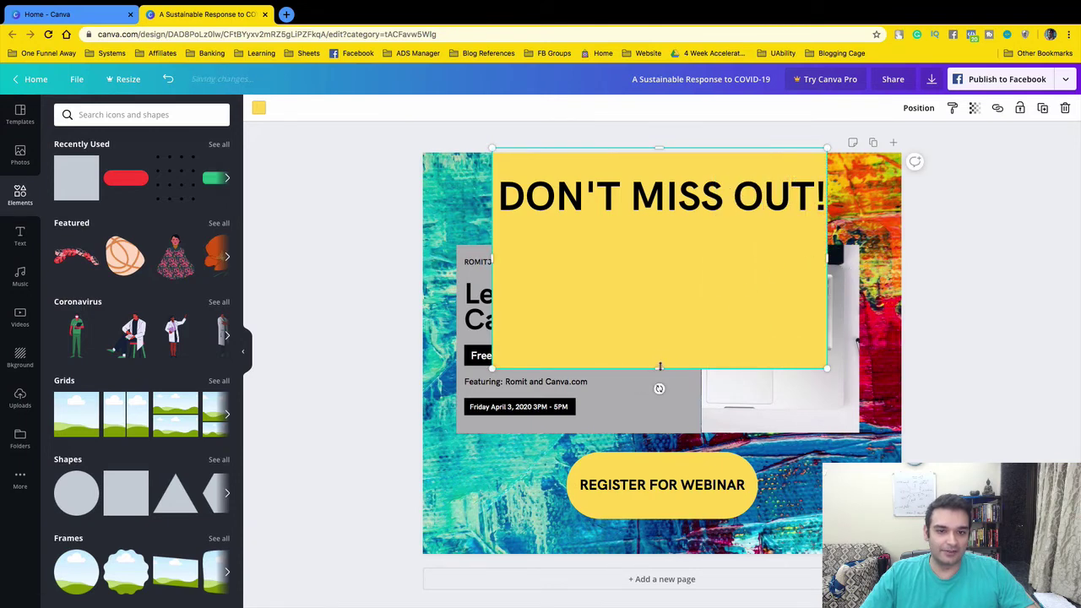
drag(659, 366, 660, 224)
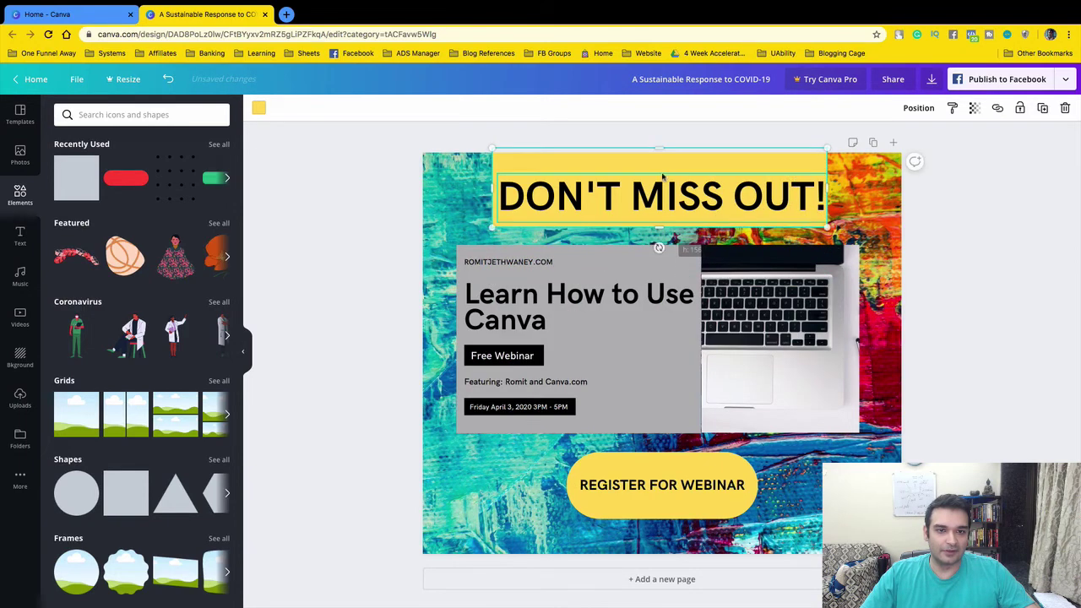
drag(660, 153, 660, 165)
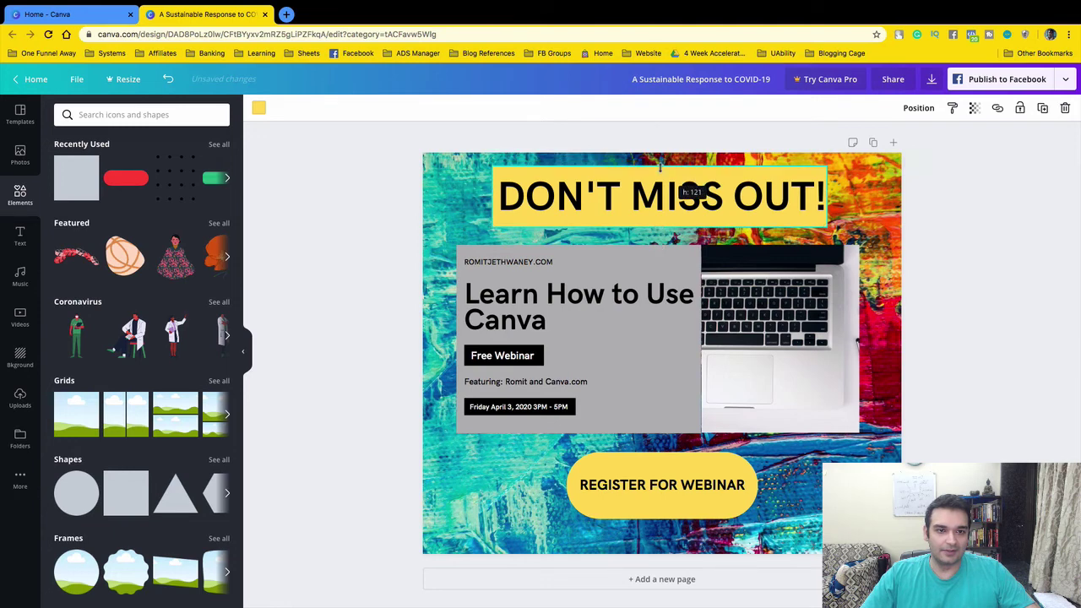
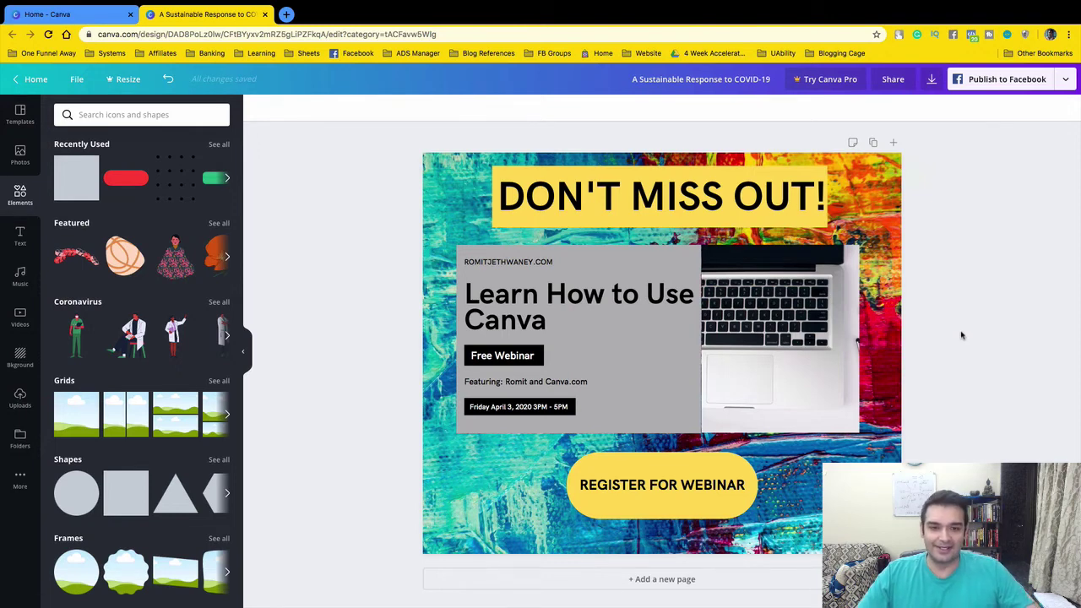
Nudge the laptop photo slightly left so it overlaps the right edge of the grey text panel.
drag(743, 374, 740, 372)
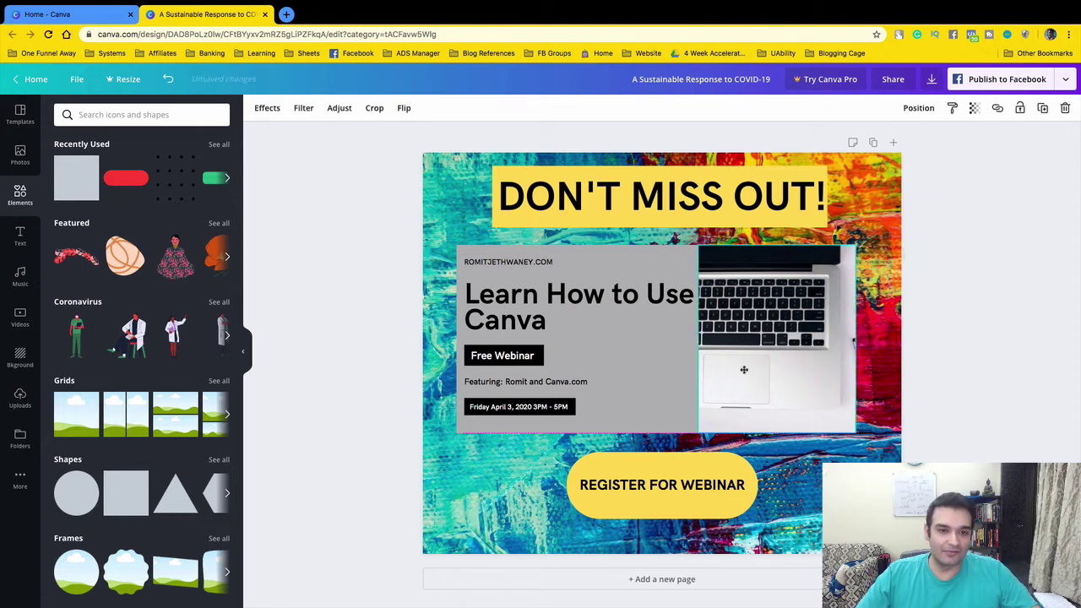
click(948, 365)
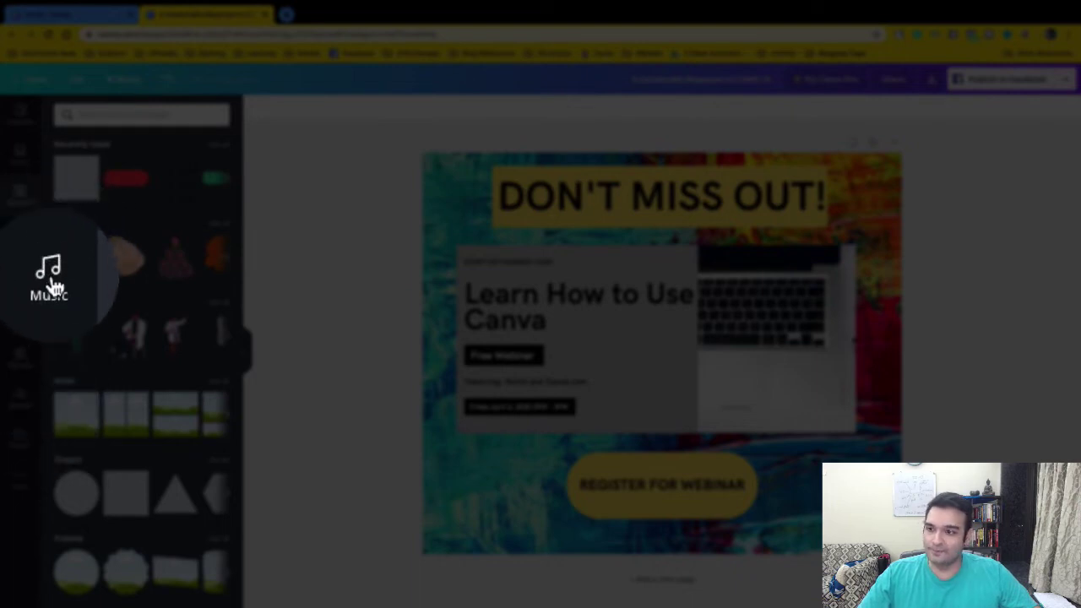
Look through the music tracks and the stock video categories offered for the design.
click(52, 285)
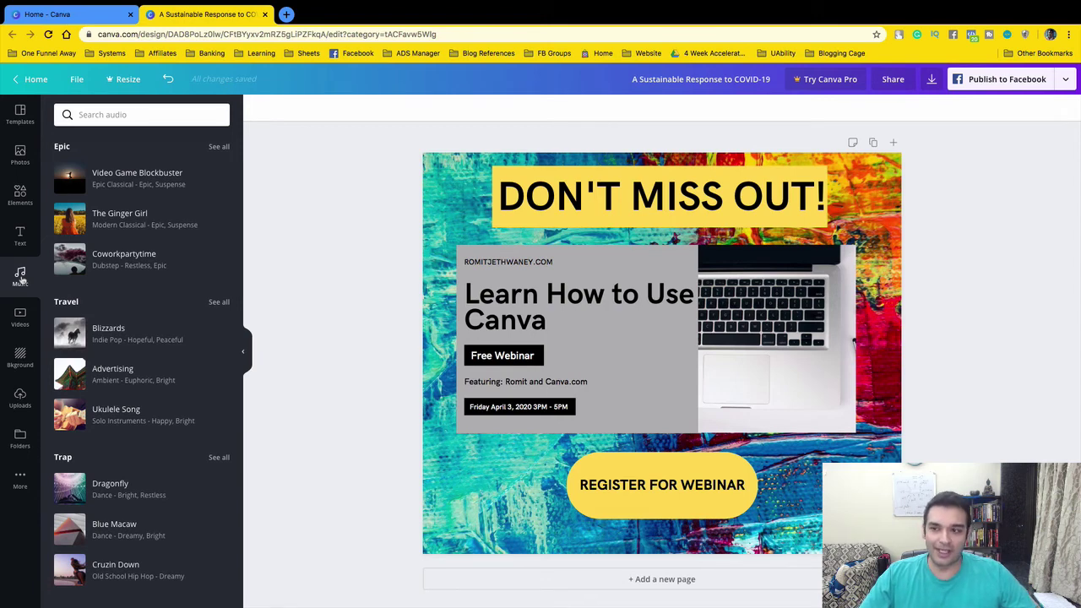
mouse_move(137, 212)
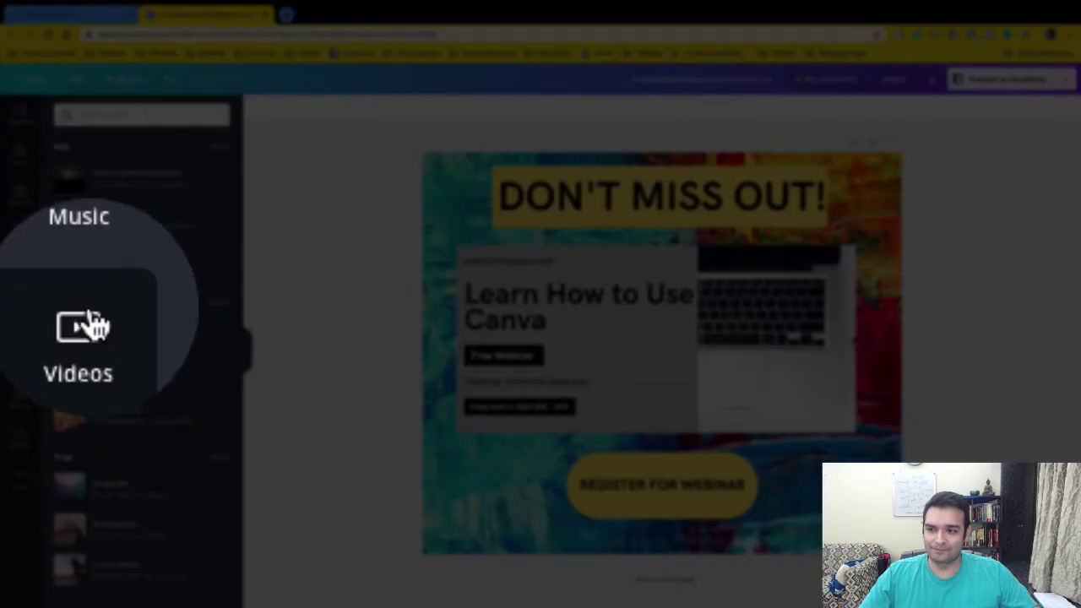
click(20, 316)
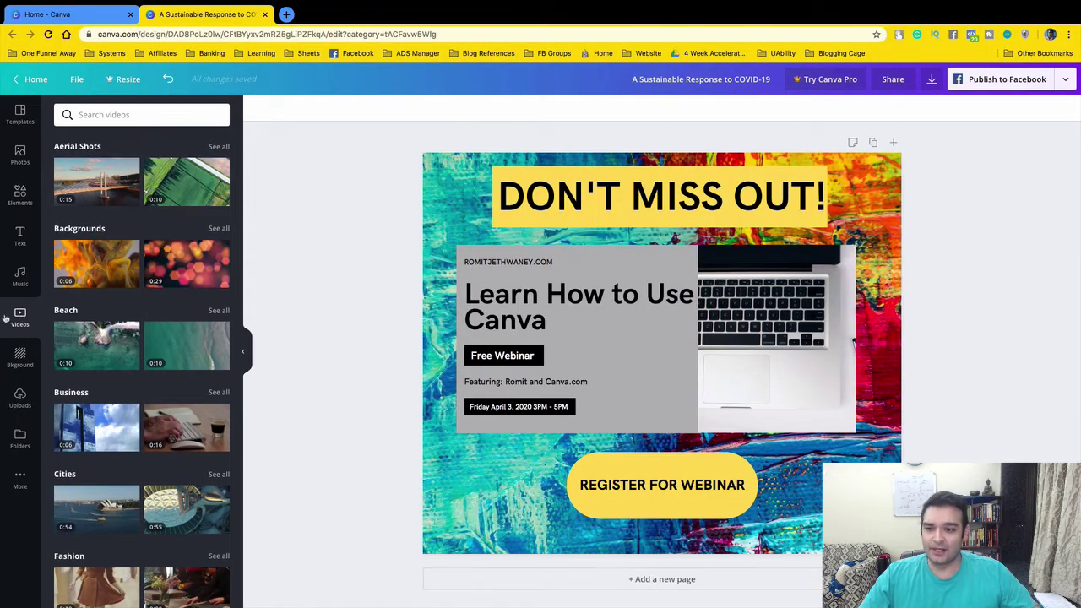
scroll(173, 405, down, 4)
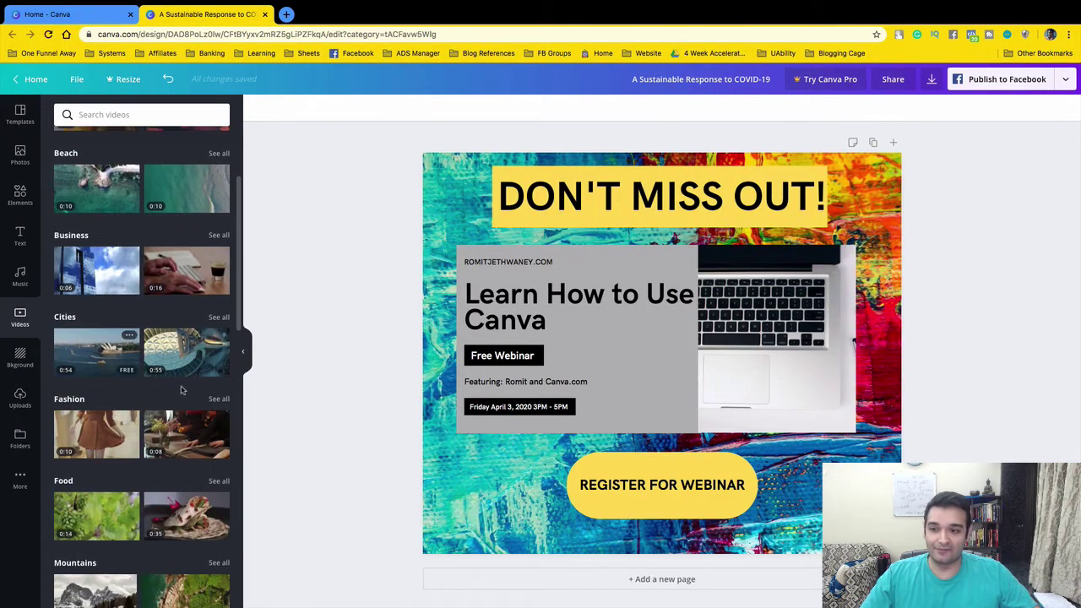
scroll(145, 320, up, 4)
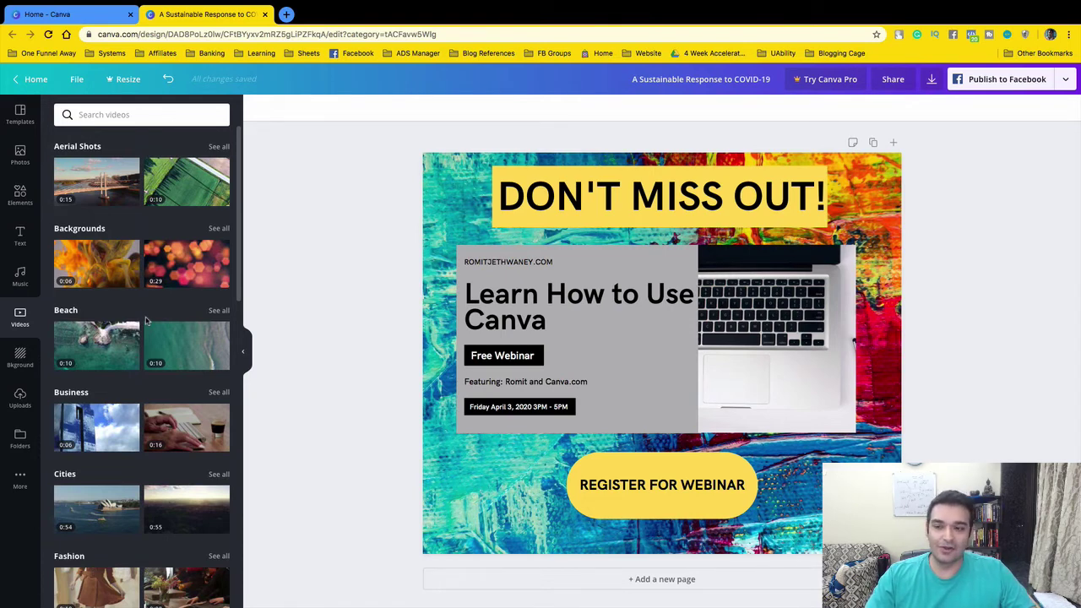
Look through the available backgrounds, then examine the previously uploaded images and videos.
click(20, 359)
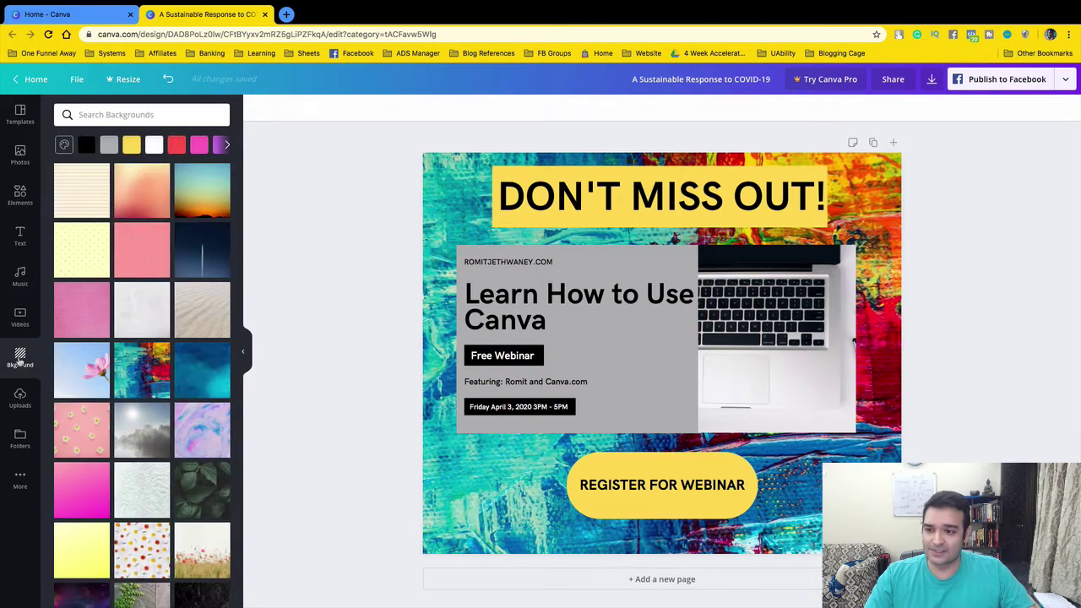
click(20, 399)
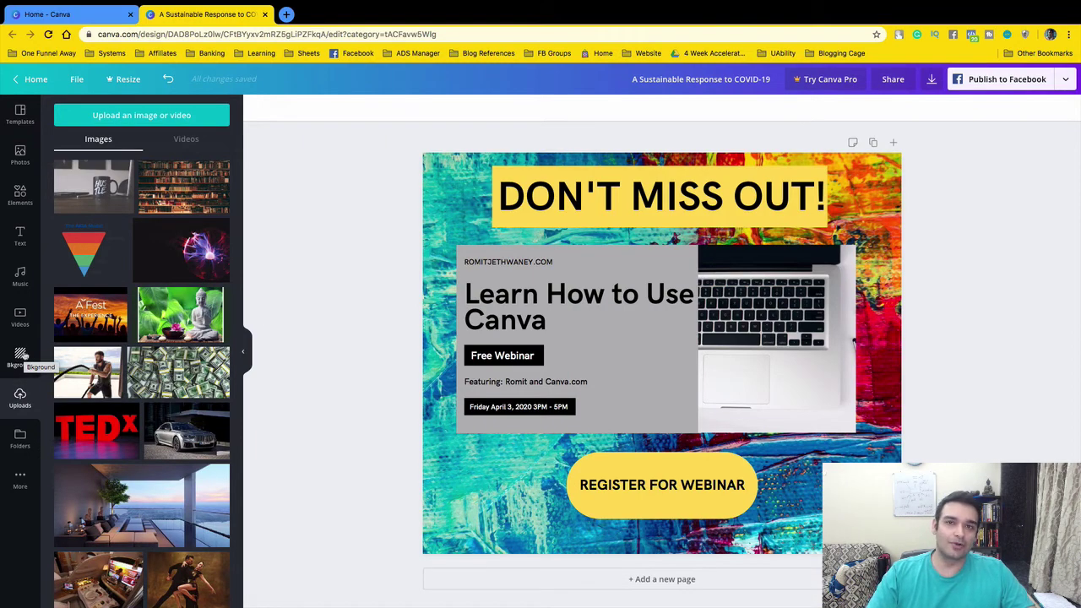
scroll(84, 380, down, 5)
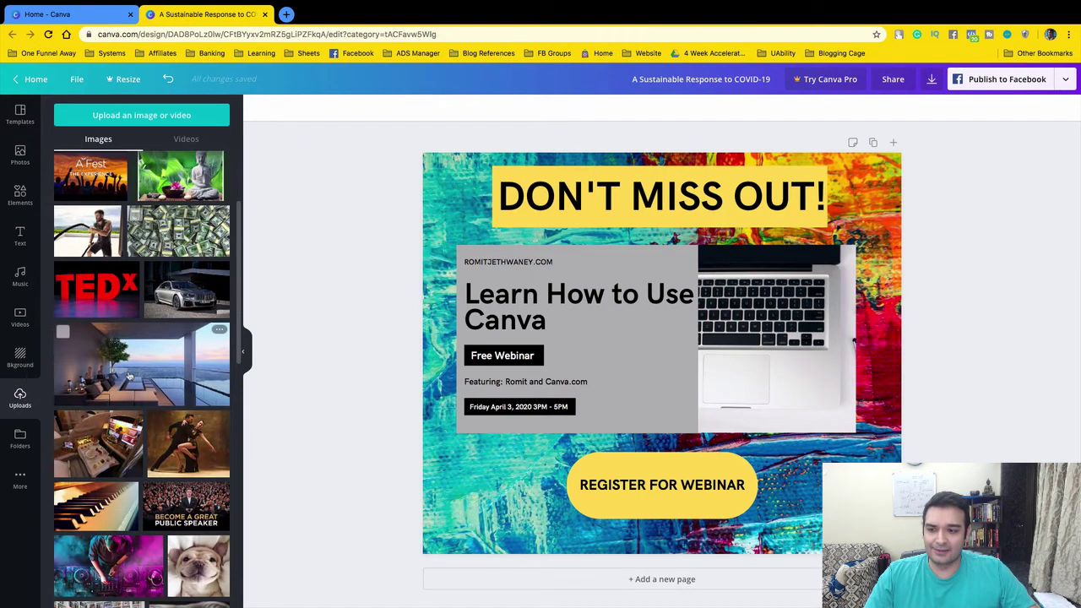
scroll(130, 368, down, 10)
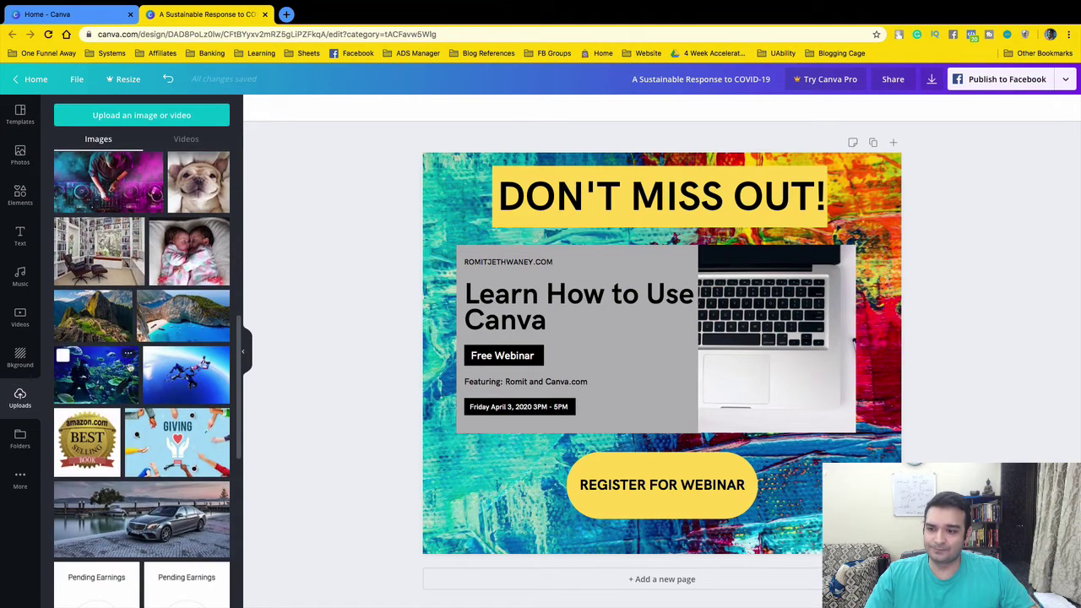
scroll(130, 369, down, 2)
scroll(130, 368, down, 3)
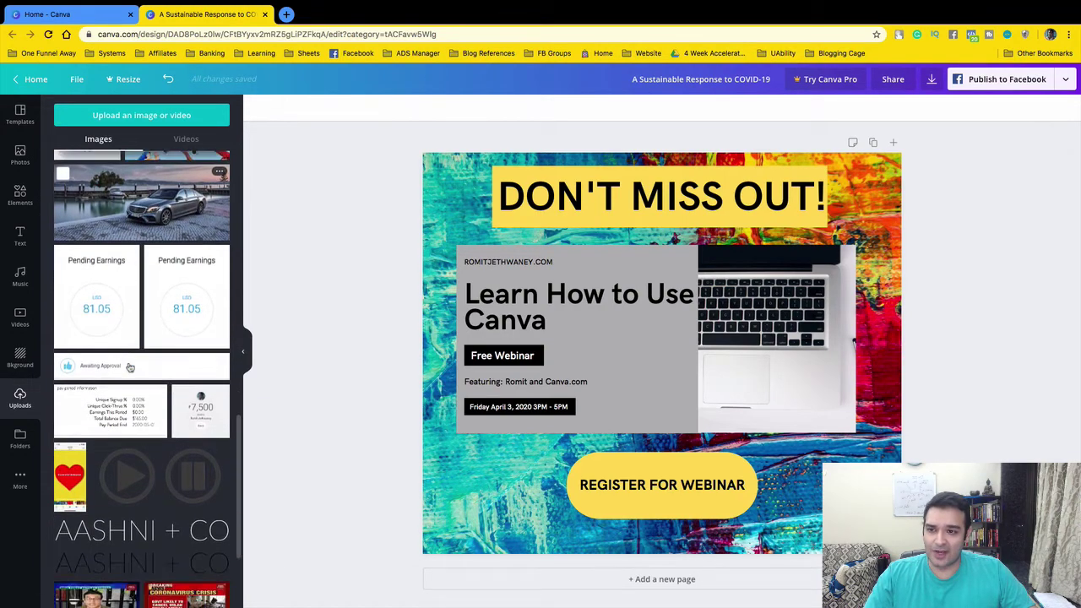
scroll(130, 368, up, 15)
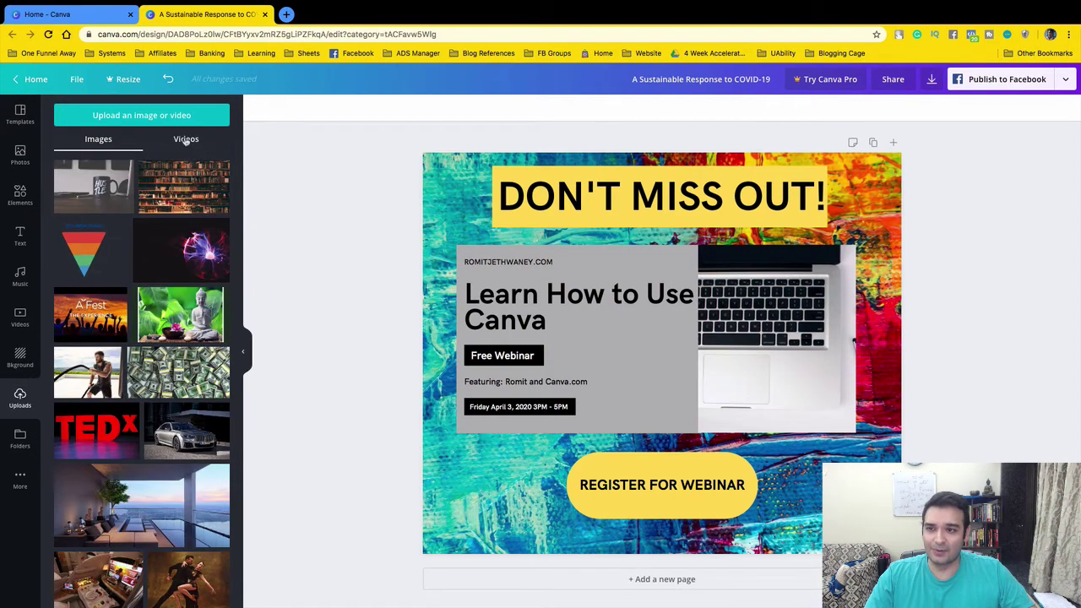
click(186, 141)
click(98, 141)
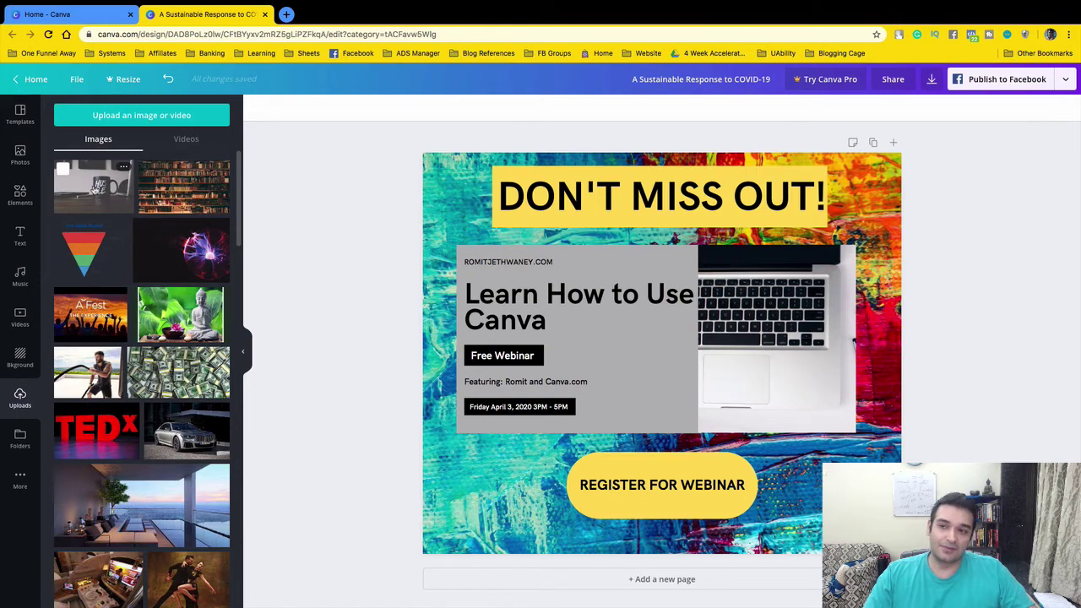
Add the uploaded HUSTLE mug photo, try cropping it down to the mug, and replace it with an uncropped copy.
click(62, 169)
drag(730, 312, 710, 324)
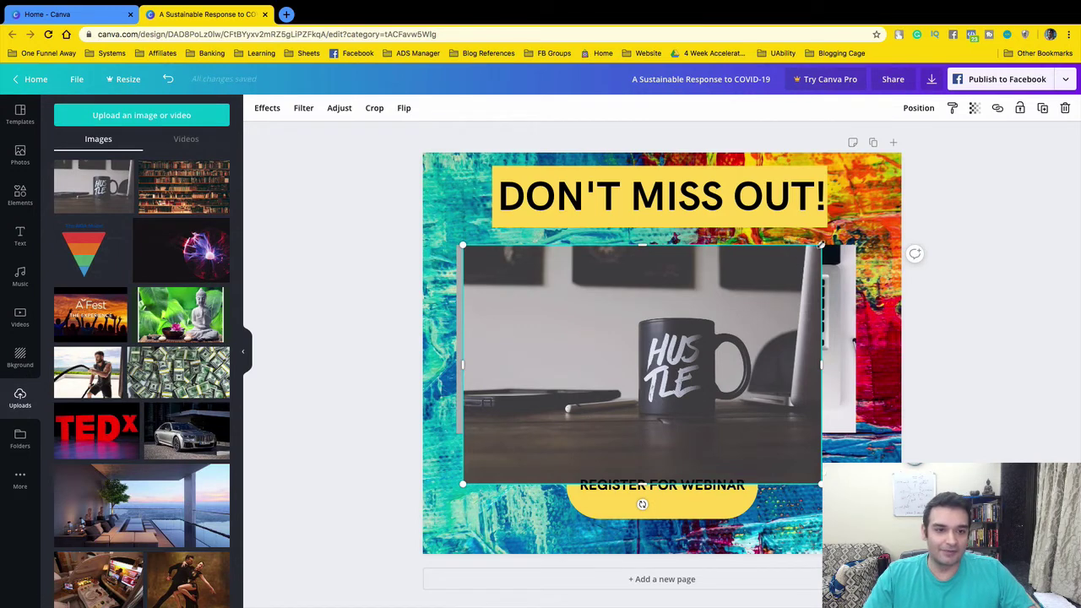
drag(802, 365, 765, 365)
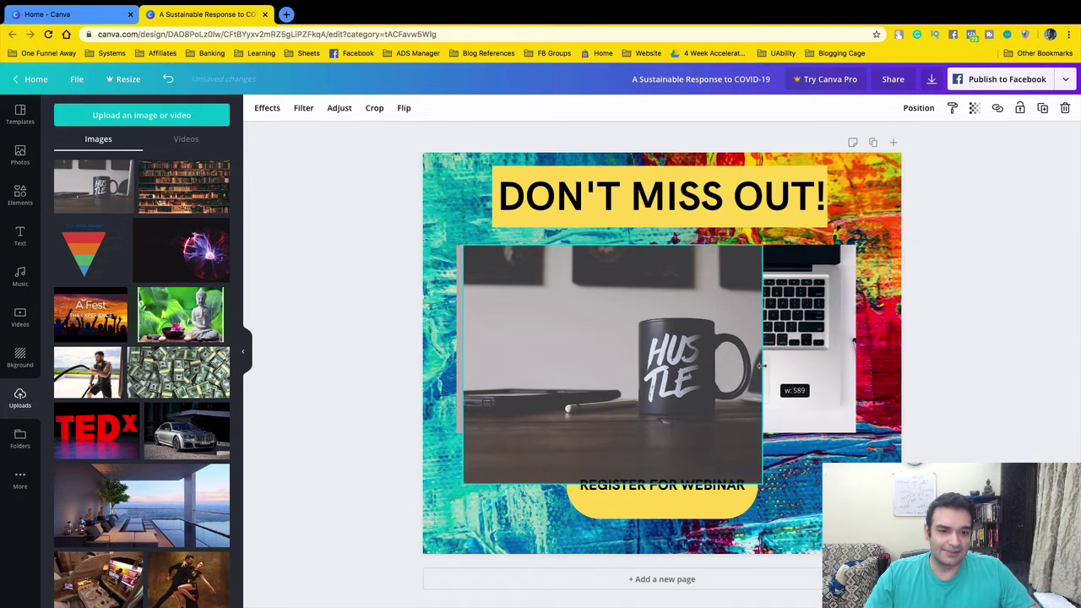
drag(463, 365, 617, 368)
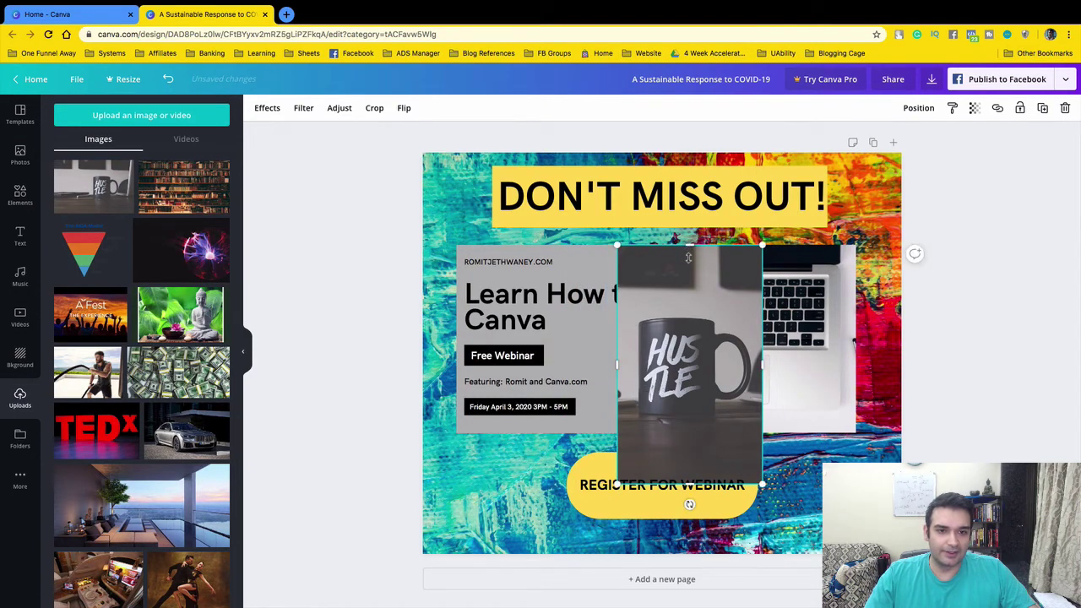
drag(688, 253, 689, 313)
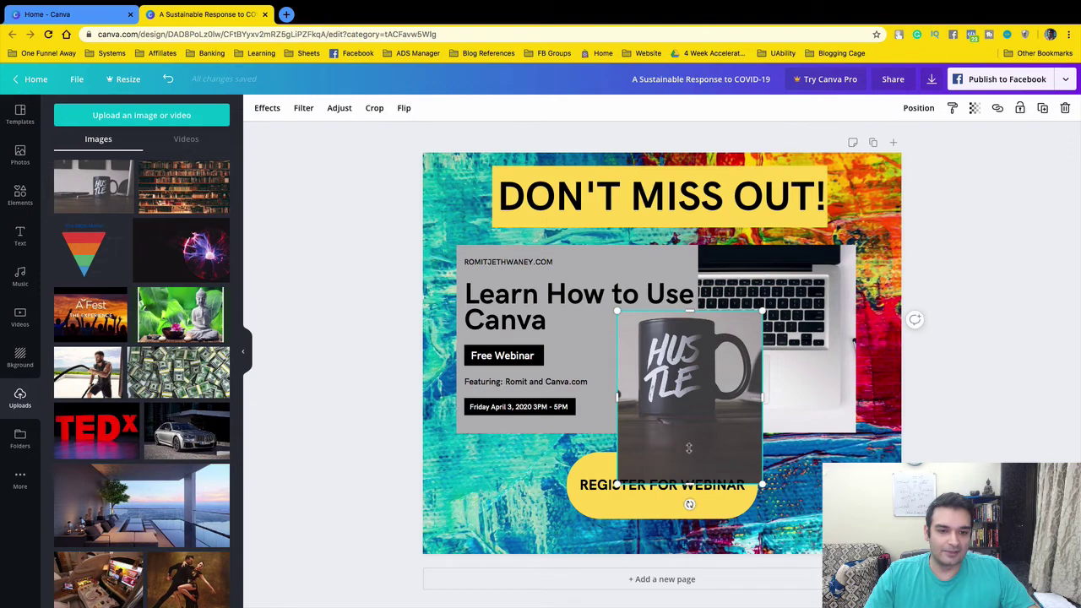
drag(688, 448, 688, 439)
drag(683, 373, 641, 361)
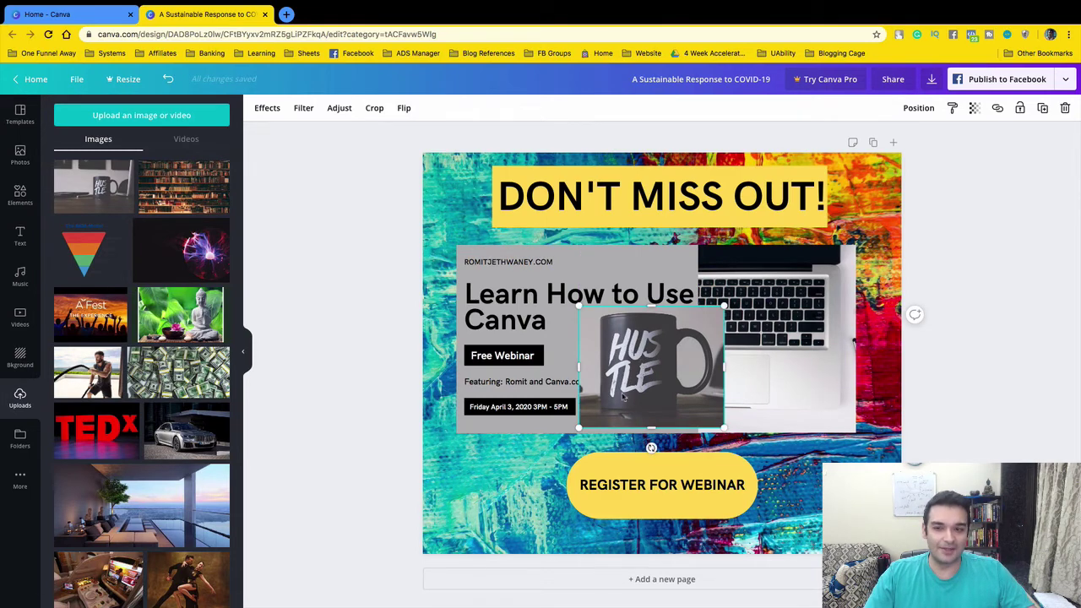
key(Delete)
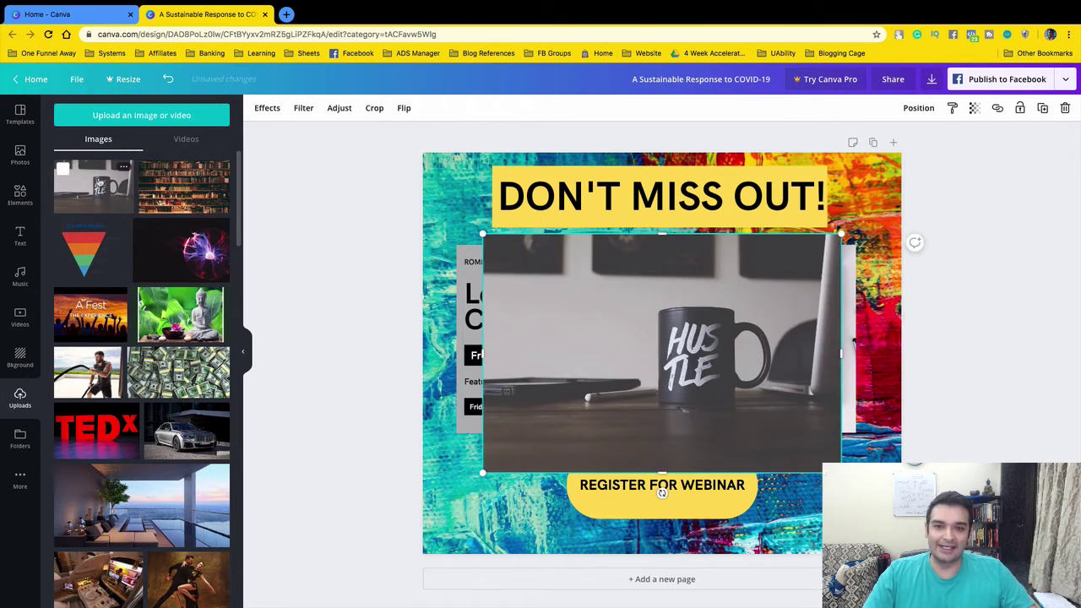
click(93, 185)
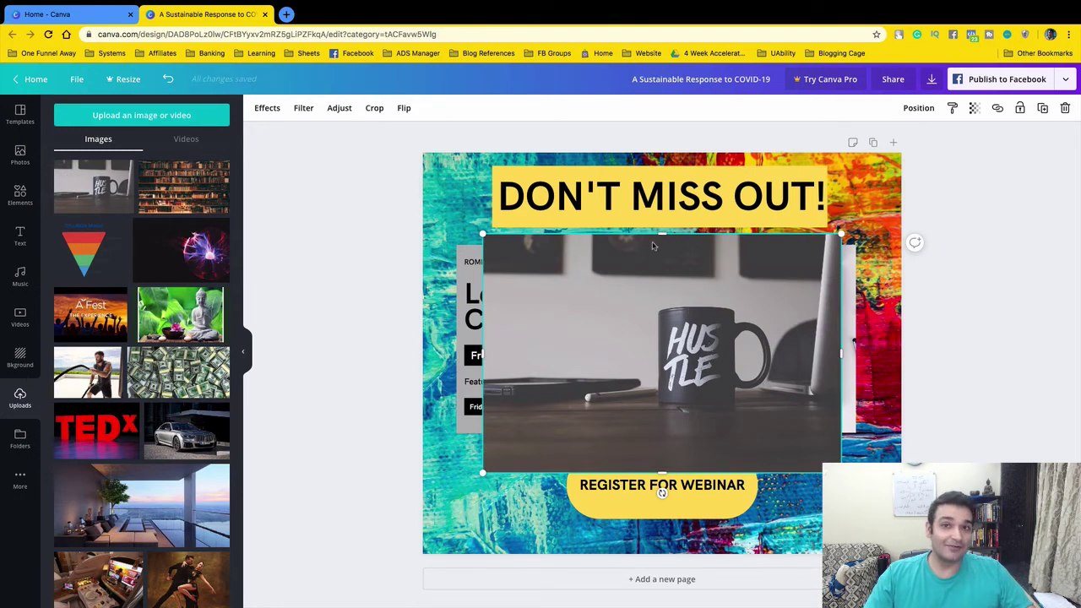
Open the remove.bg website in a new browser tab.
click(285, 15)
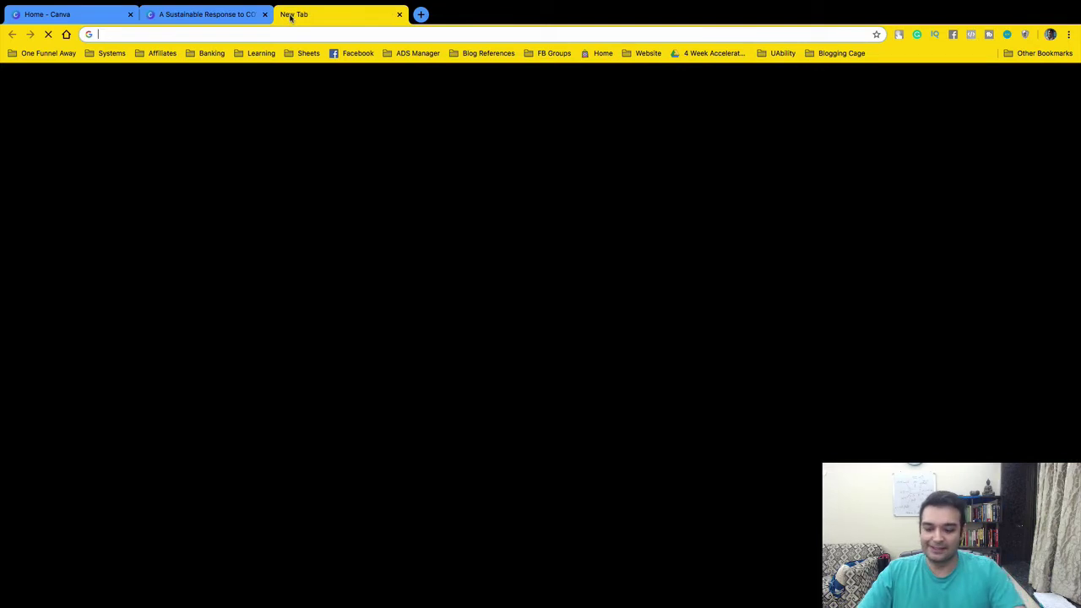
text(remove.b)
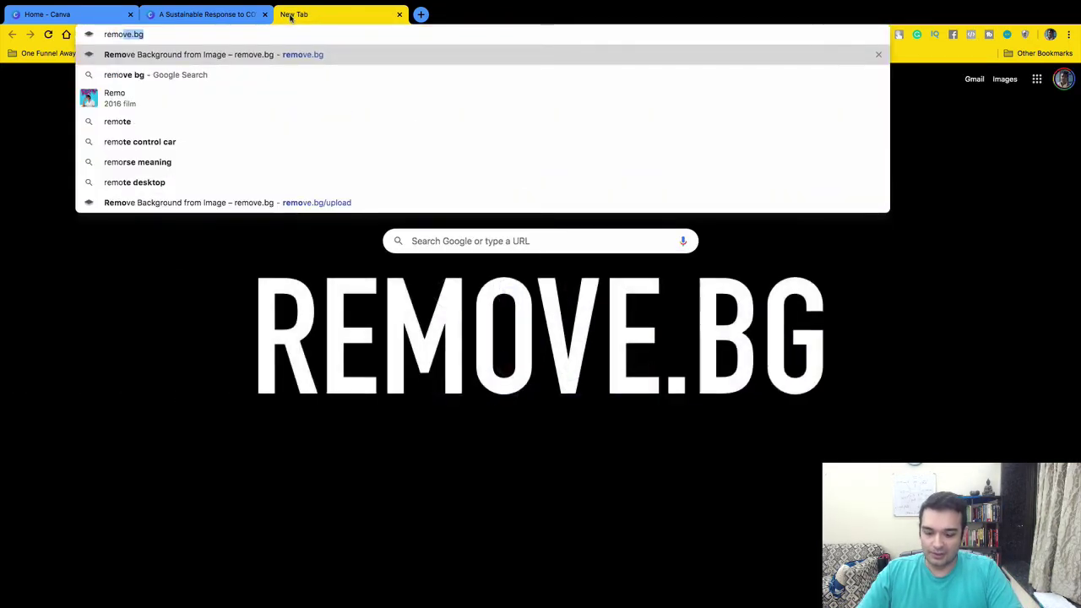
text(g)
key(Return)
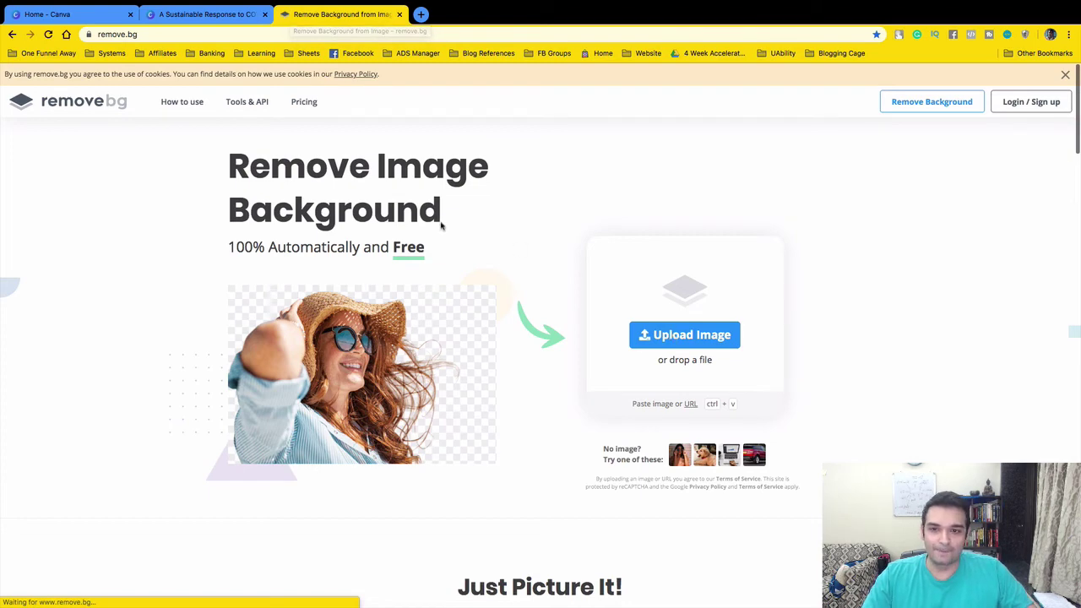
Upload the HUSTLE mug photo from the Downloads folder for background removal and download the resulting cut-out.
click(543, 386)
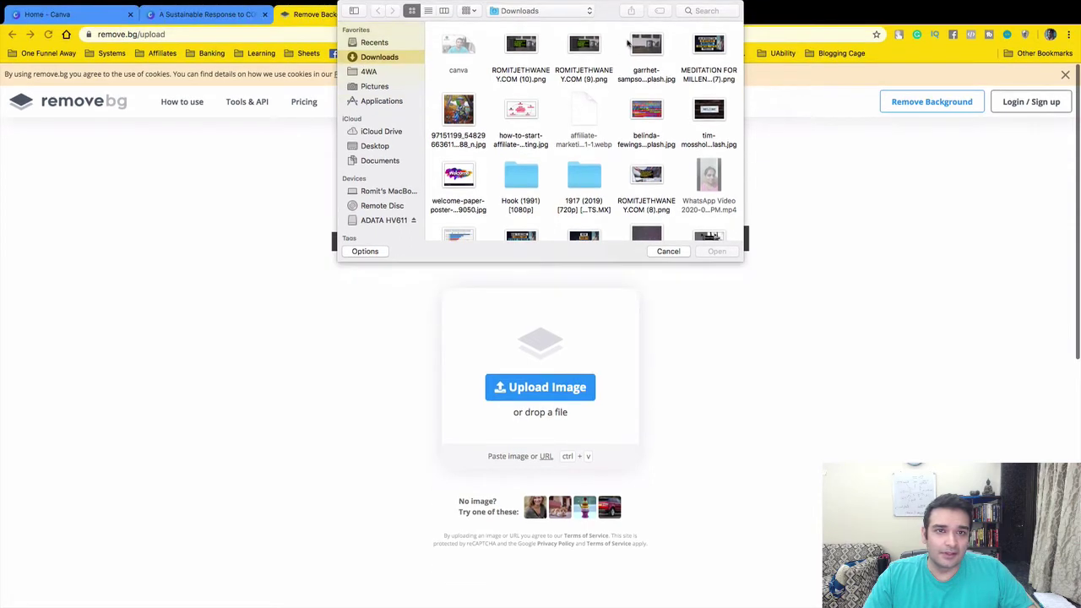
click(646, 51)
click(715, 250)
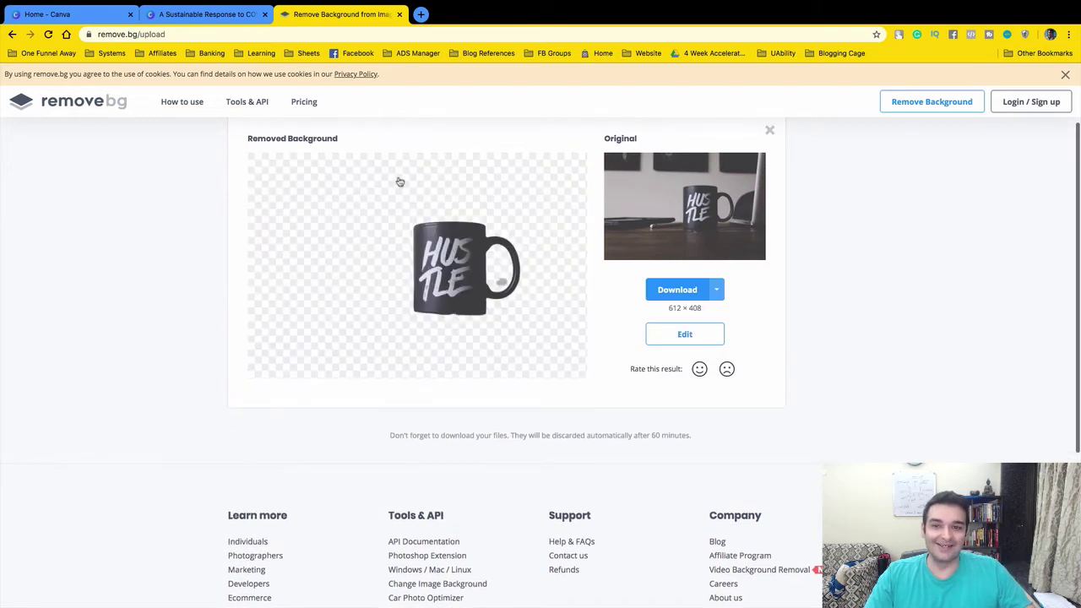
click(681, 292)
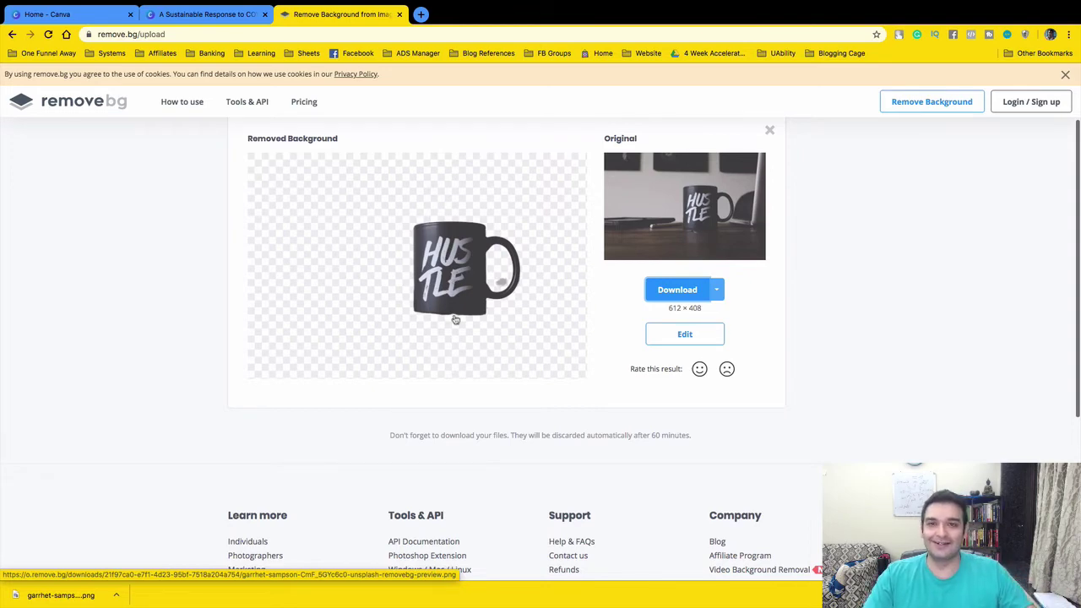
Switch back to the Canva design and delete the uncropped HUSTLE mug photo from the page.
click(210, 15)
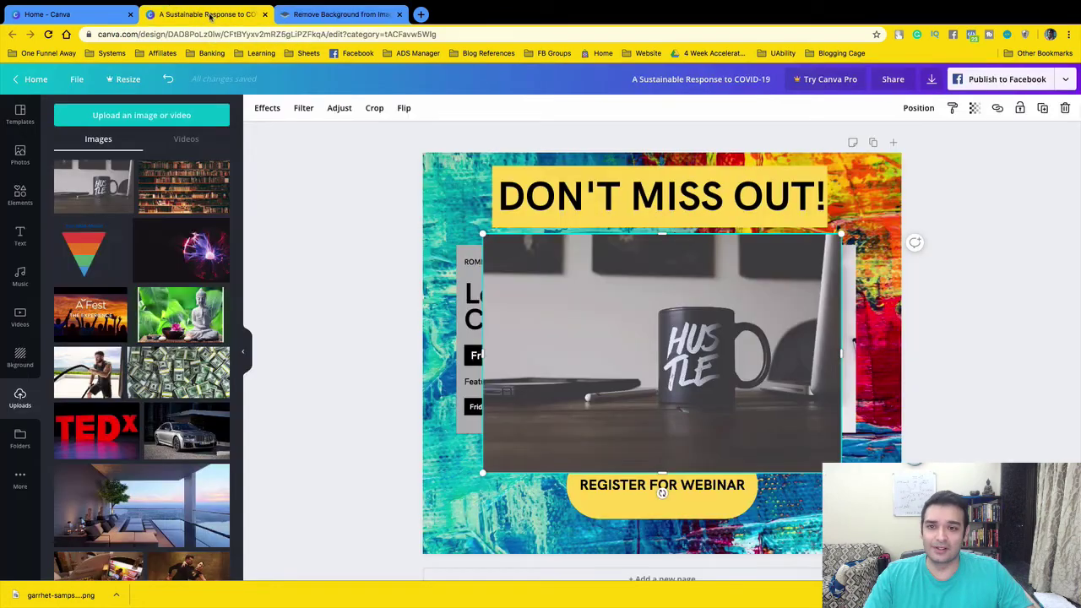
key(Delete)
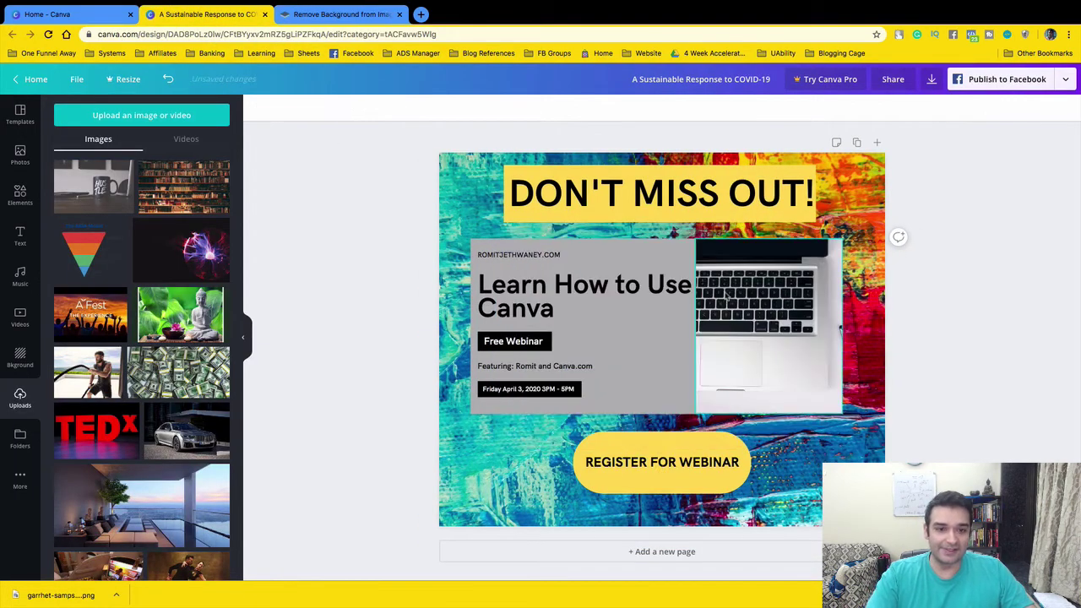
Upload the background-free HUSTLE mug PNG from Downloads, add it to the page and place it on the grey panel beside the webinar details.
click(121, 116)
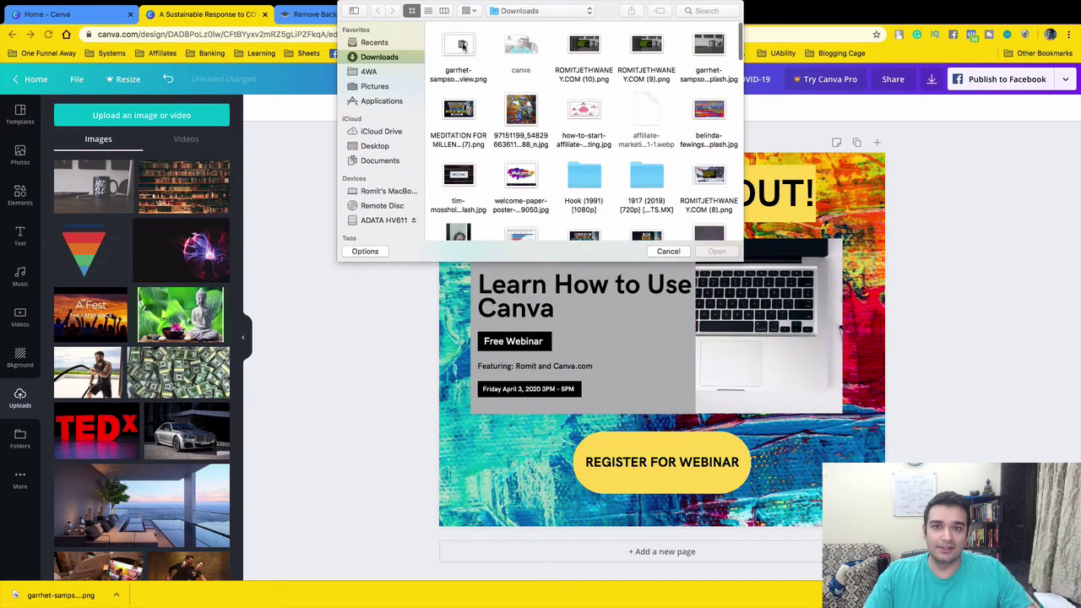
double_click(459, 46)
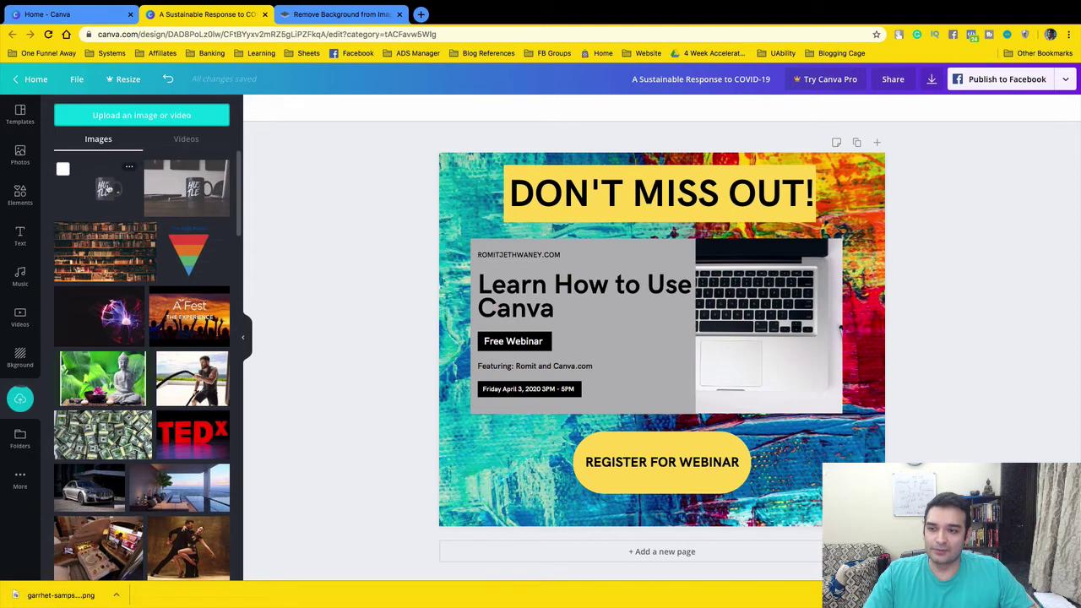
click(106, 188)
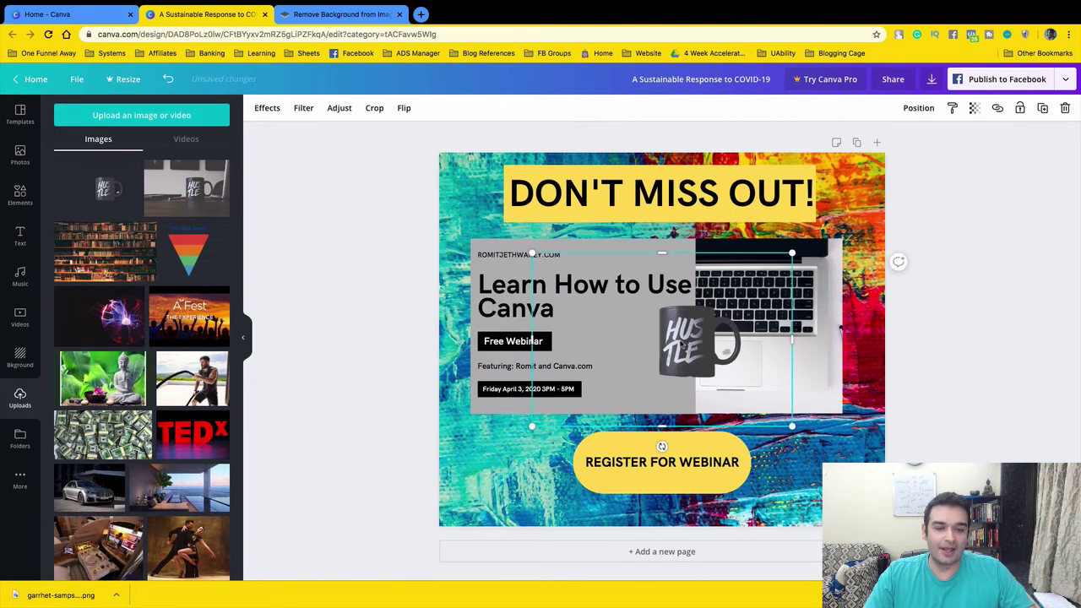
drag(679, 337, 630, 359)
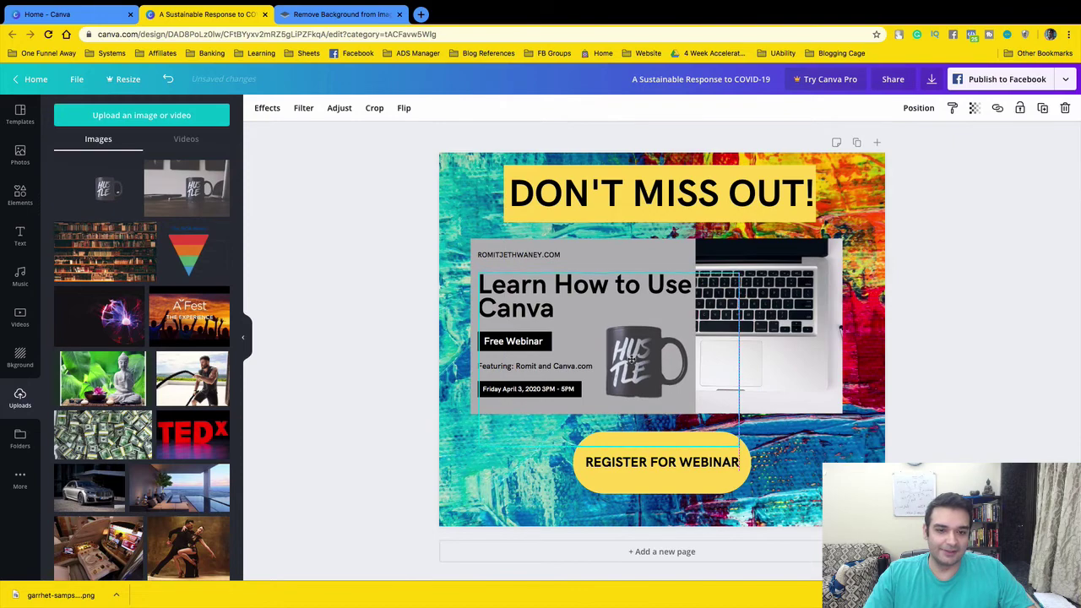
click(950, 349)
scroll(142, 363, down, 10)
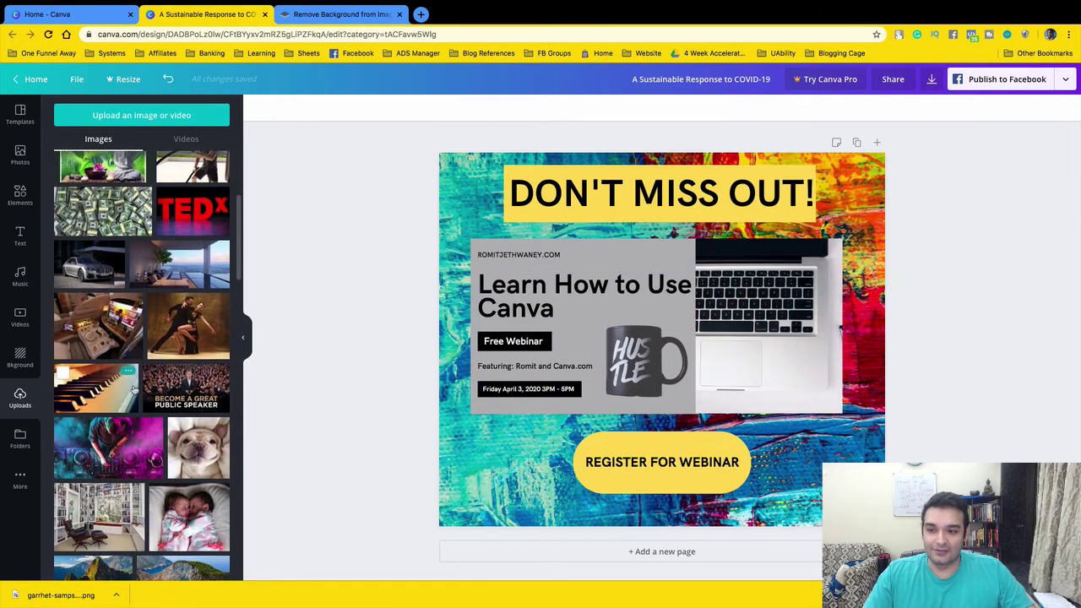
scroll(141, 363, up, 9)
scroll(101, 375, up, 1)
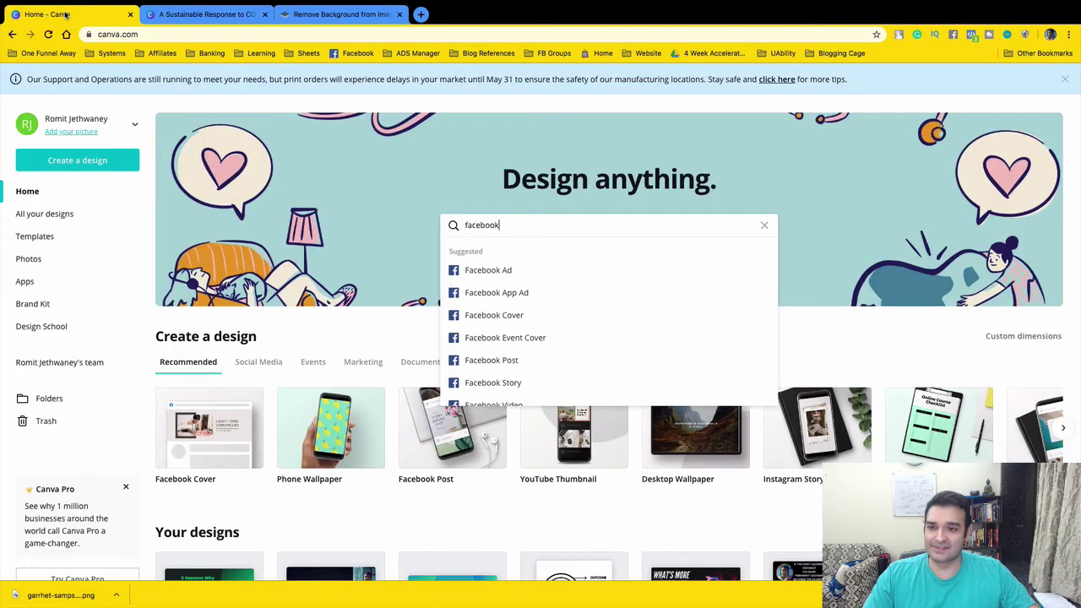
Return to the Canva home page, clear the facebook search and look through the recommended design types.
click(51, 14)
double_click(562, 223)
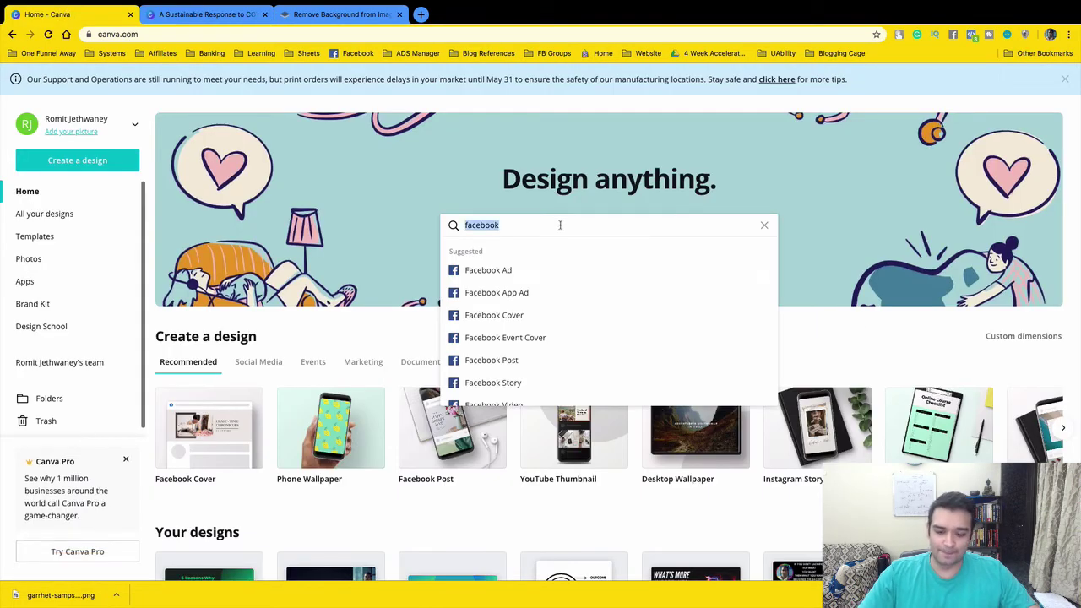
key(BackSpace)
click(822, 346)
scroll(608, 367, down, 3)
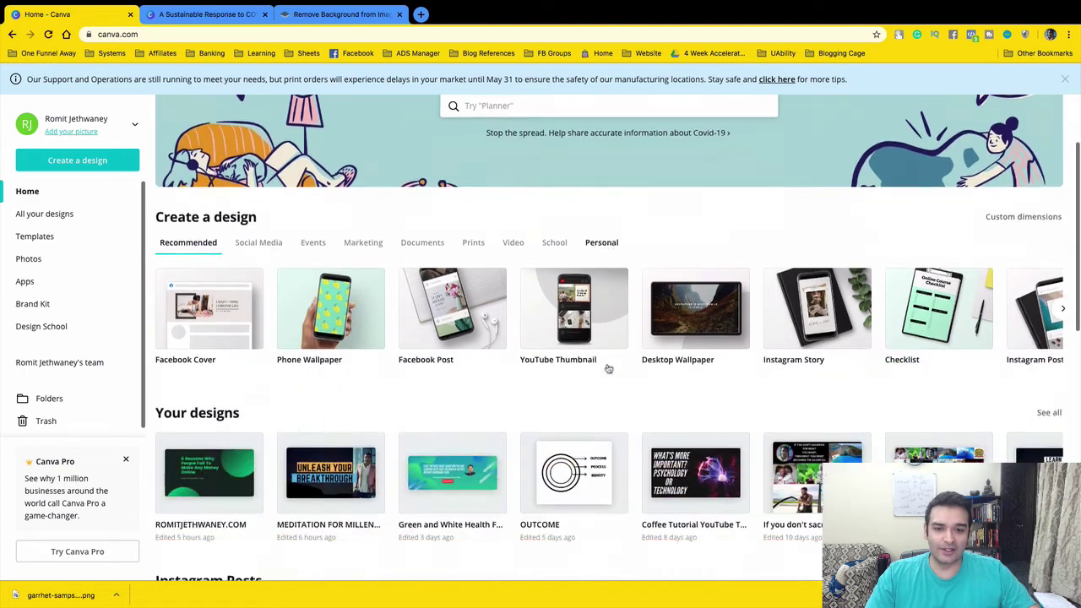
scroll(788, 272, right, 10)
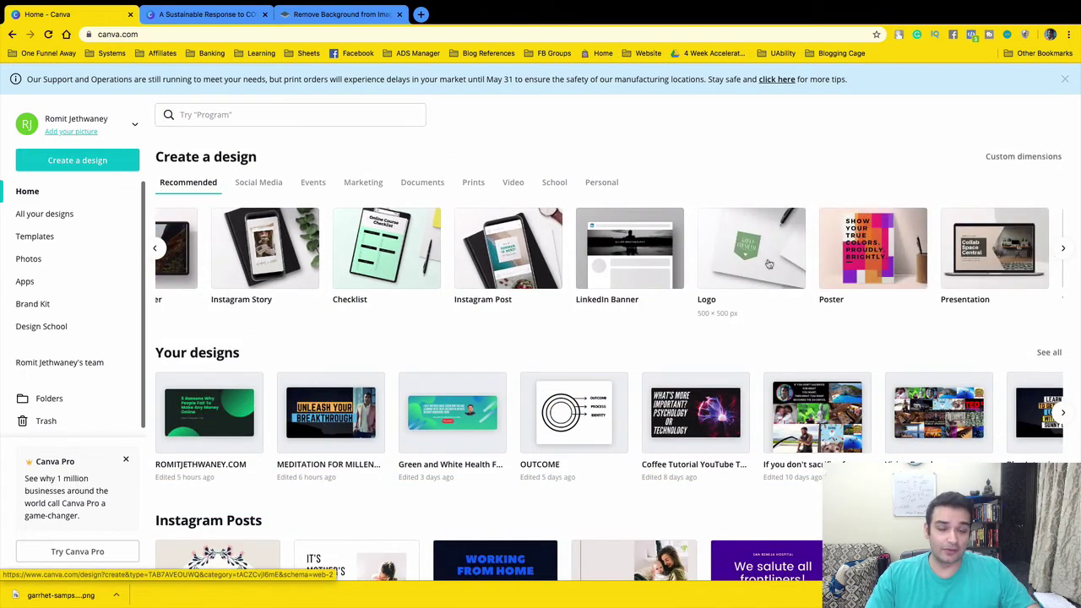
scroll(760, 268, right, 1)
scroll(554, 259, up, 3)
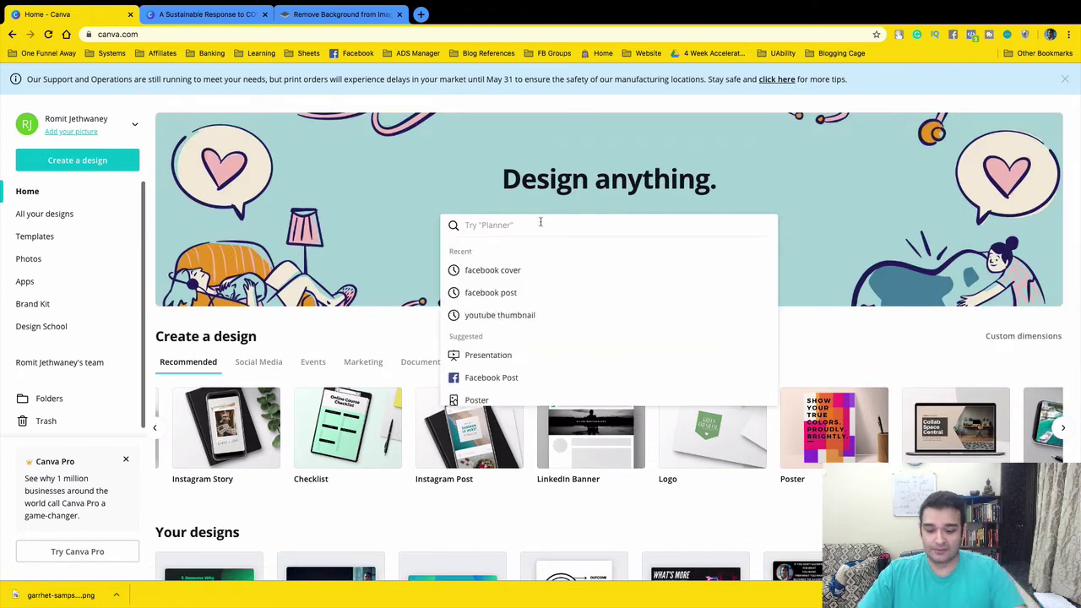
Search the design types for "logo" and open the general Logo templates.
text(logo)
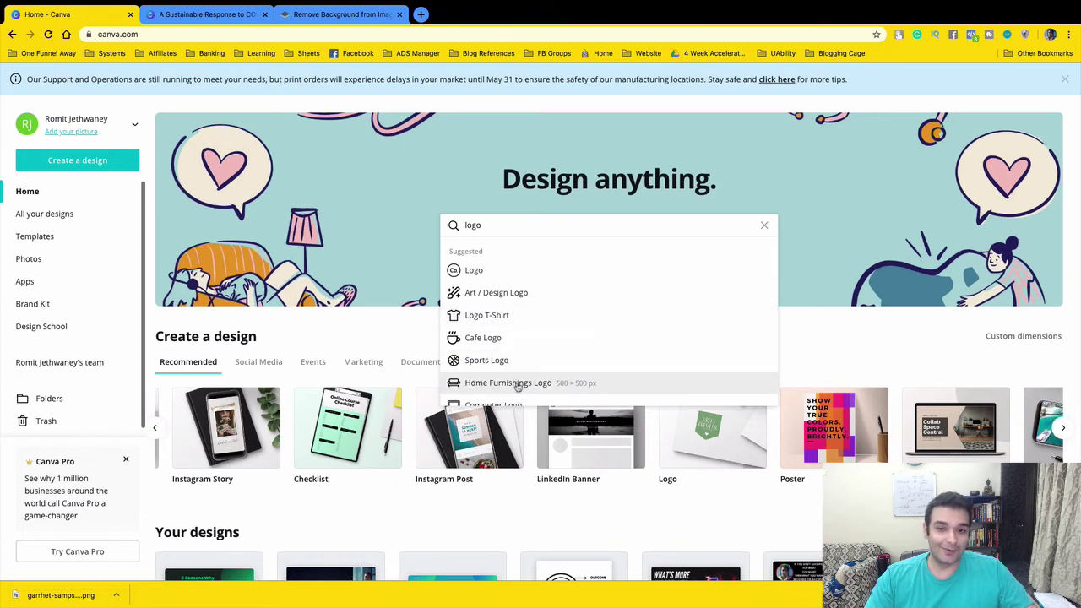
scroll(518, 384, down, 2)
scroll(518, 356, up, 3)
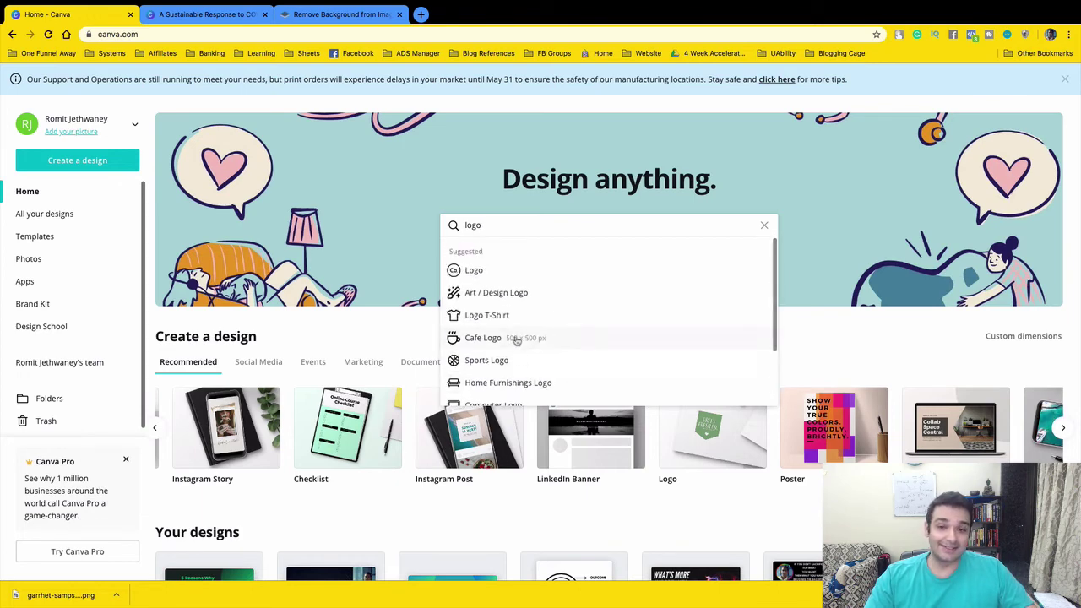
click(493, 272)
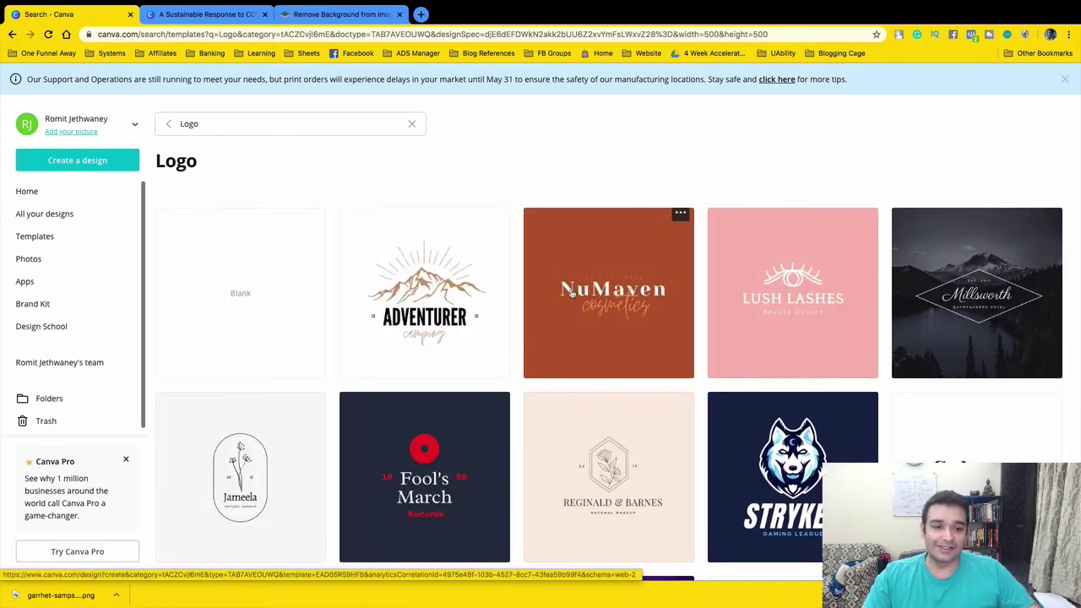
Browse the logo templates and start a new design from the STRYKER gaming league wolf logo.
scroll(670, 408, down, 3)
scroll(542, 384, down, 3)
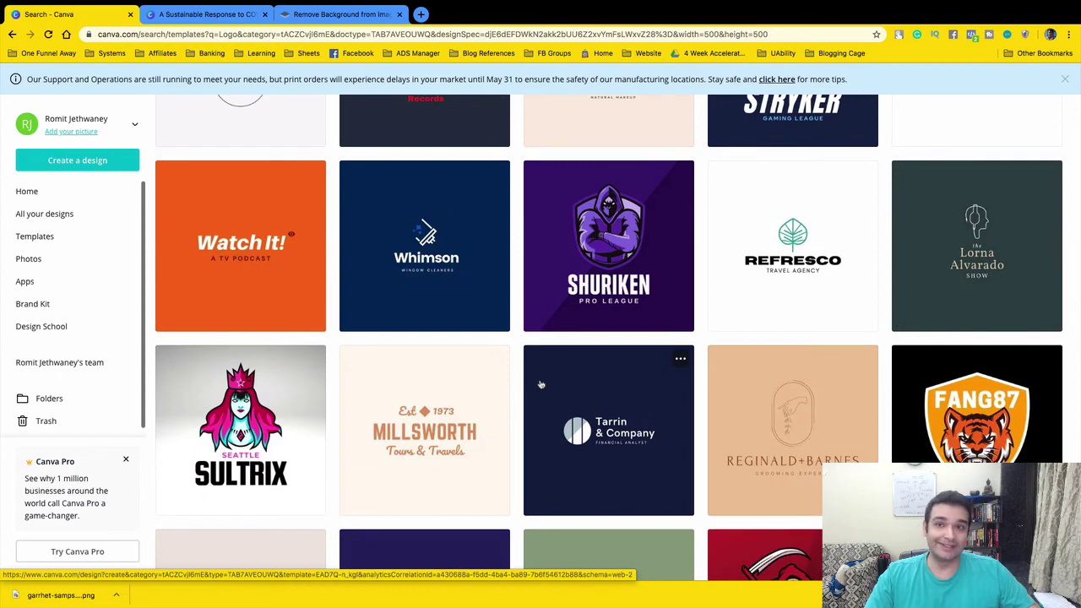
scroll(542, 384, down, 2)
scroll(592, 381, up, 10)
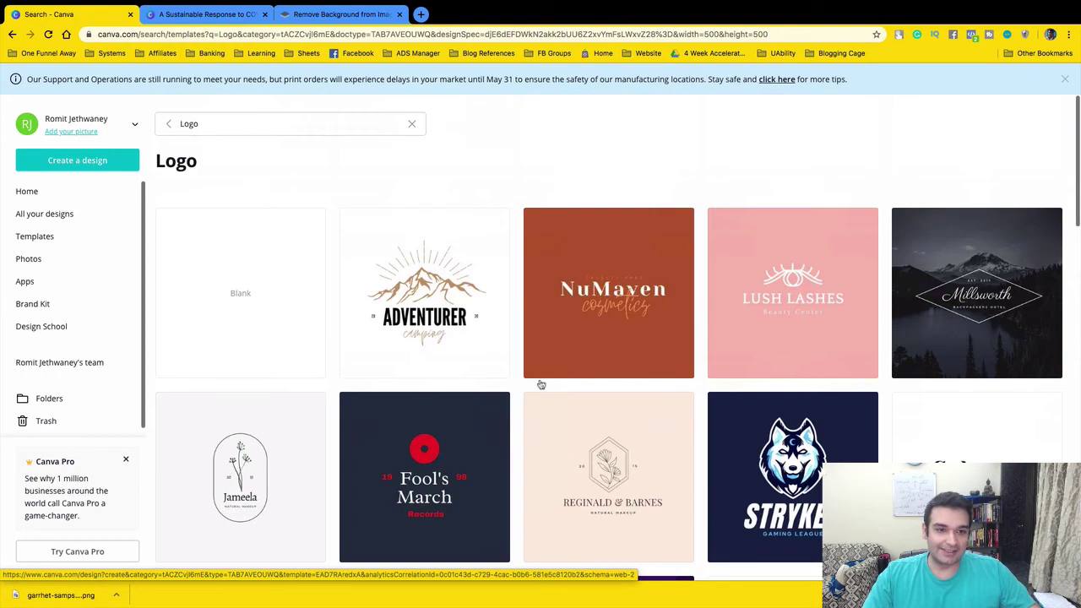
scroll(592, 381, down, 3)
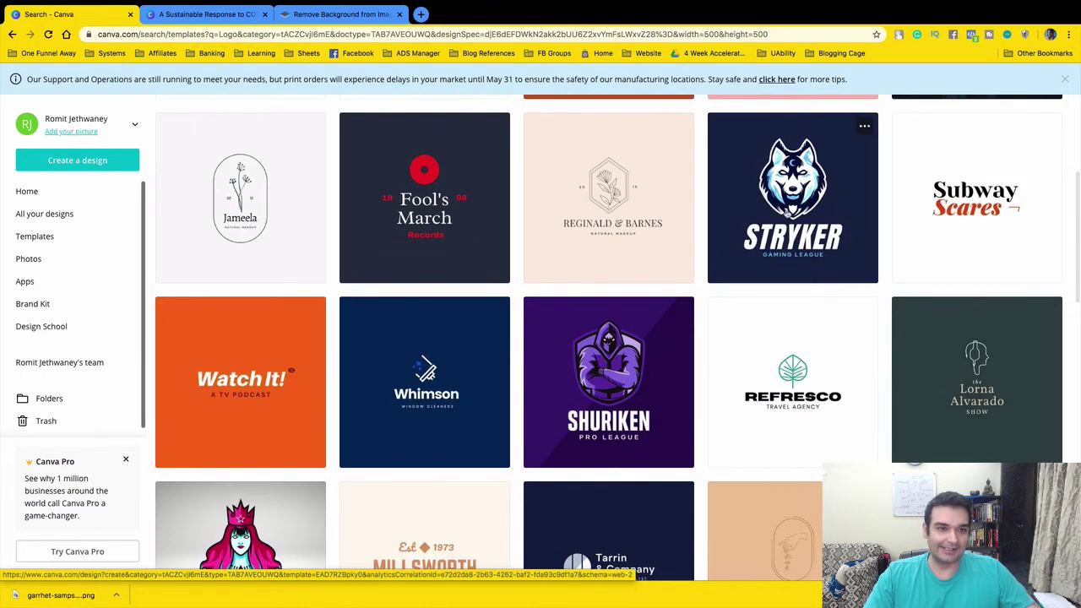
click(787, 195)
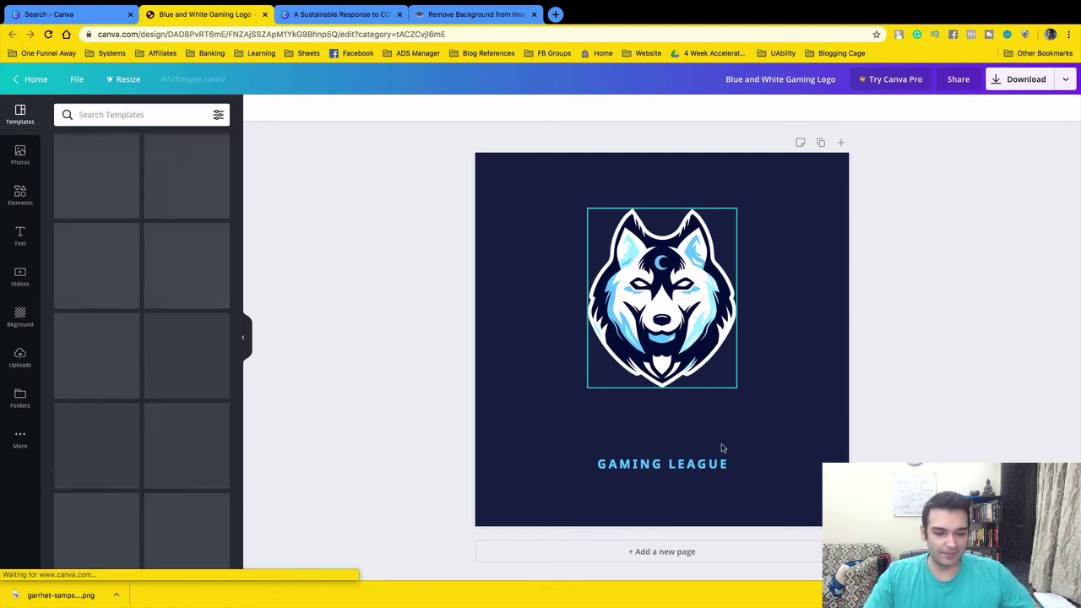
Select the STRYKER title in the logo and look through the logo template categories.
click(697, 462)
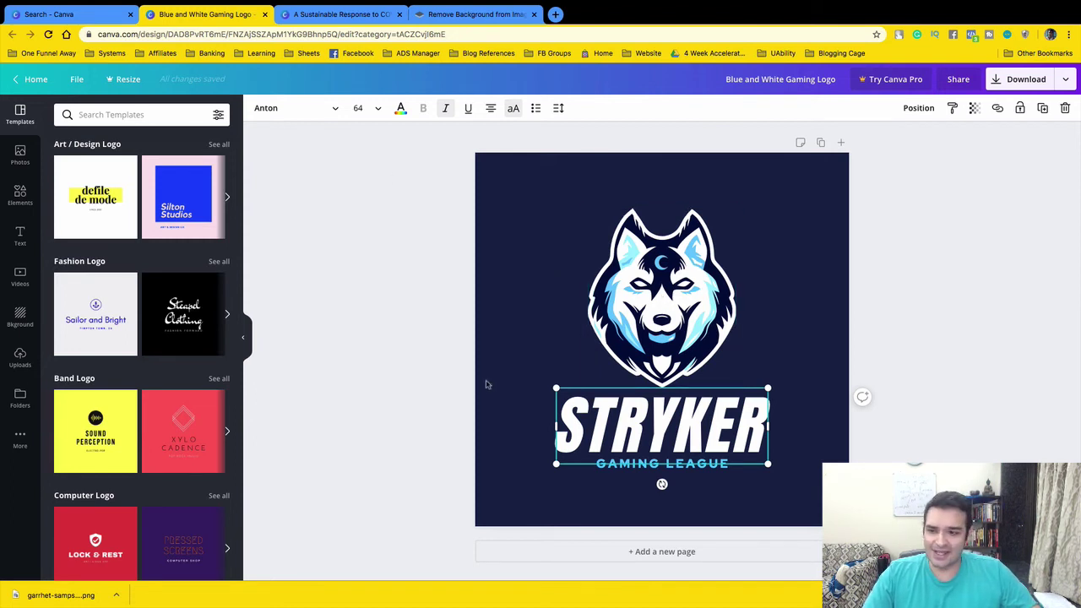
scroll(118, 347, down, 1)
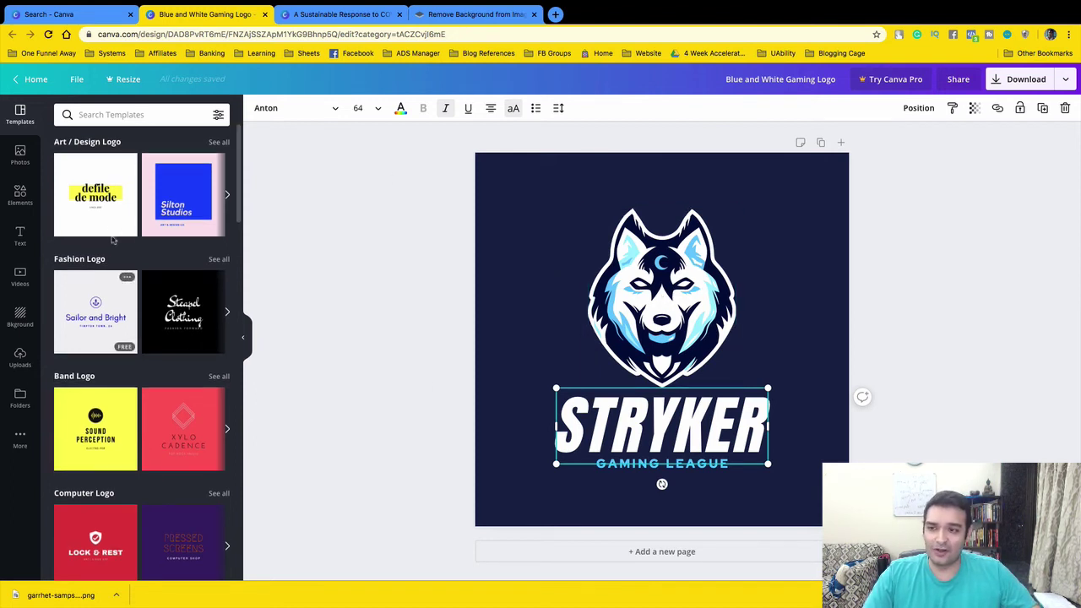
scroll(138, 392, down, 5)
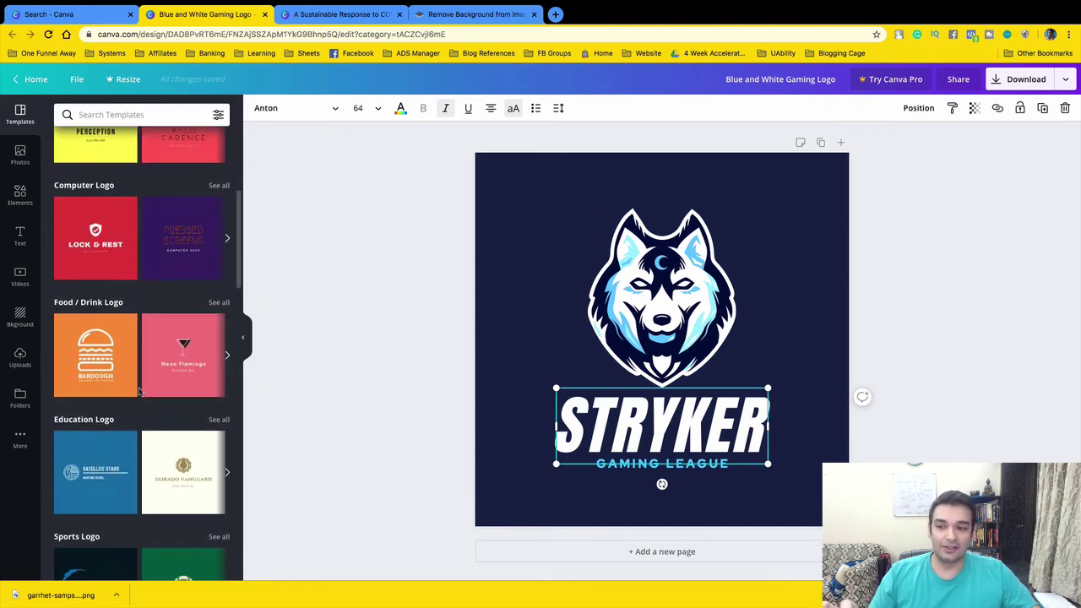
scroll(127, 389, up, 5)
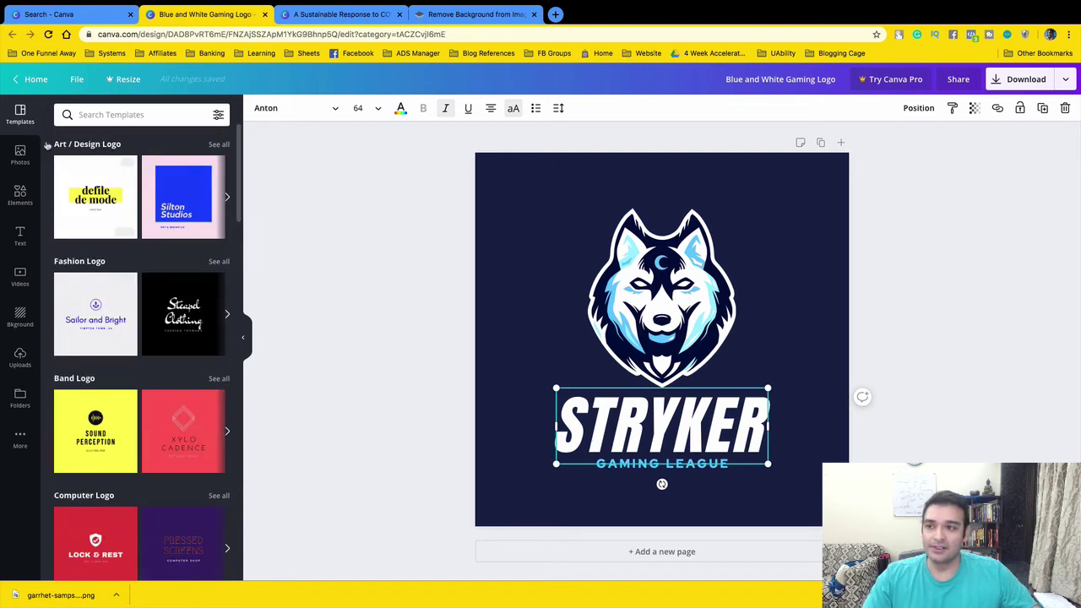
Go back to the Canva home page, view the custom dimensions option for a new design and look over the available design types.
click(32, 76)
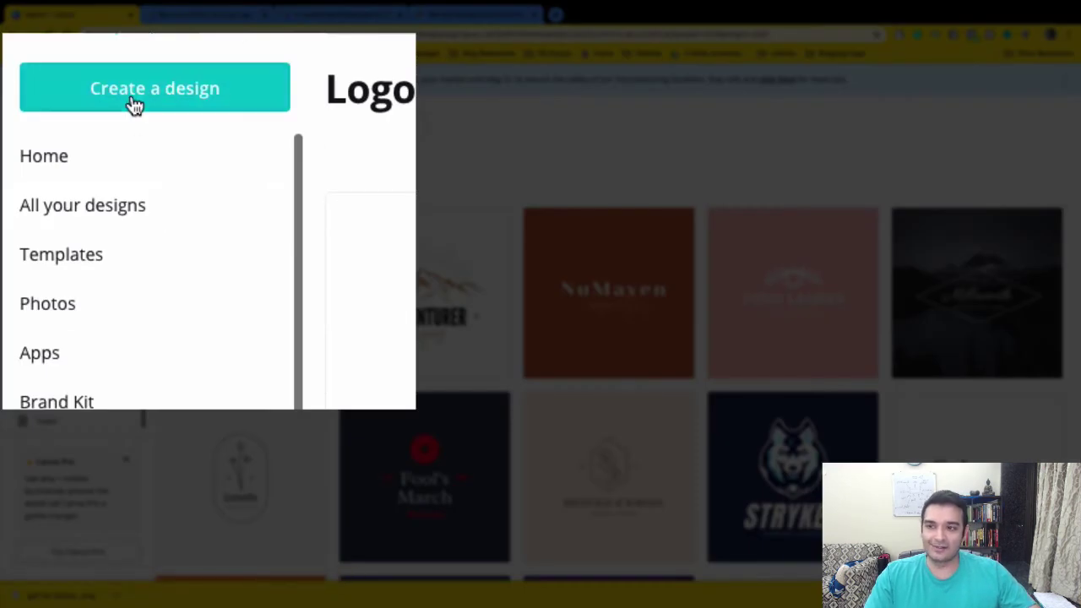
click(68, 166)
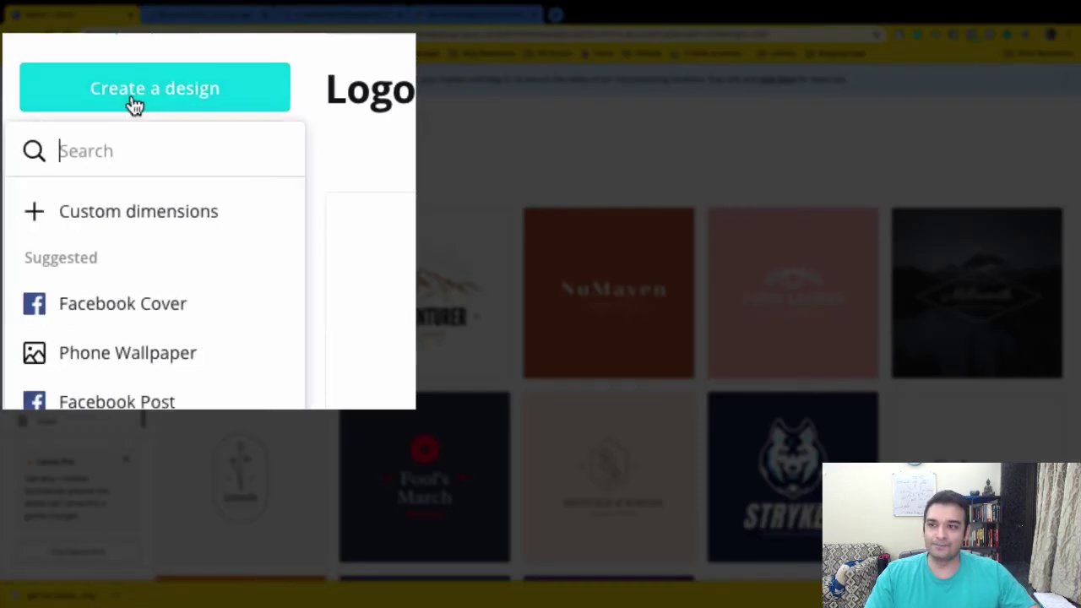
click(131, 222)
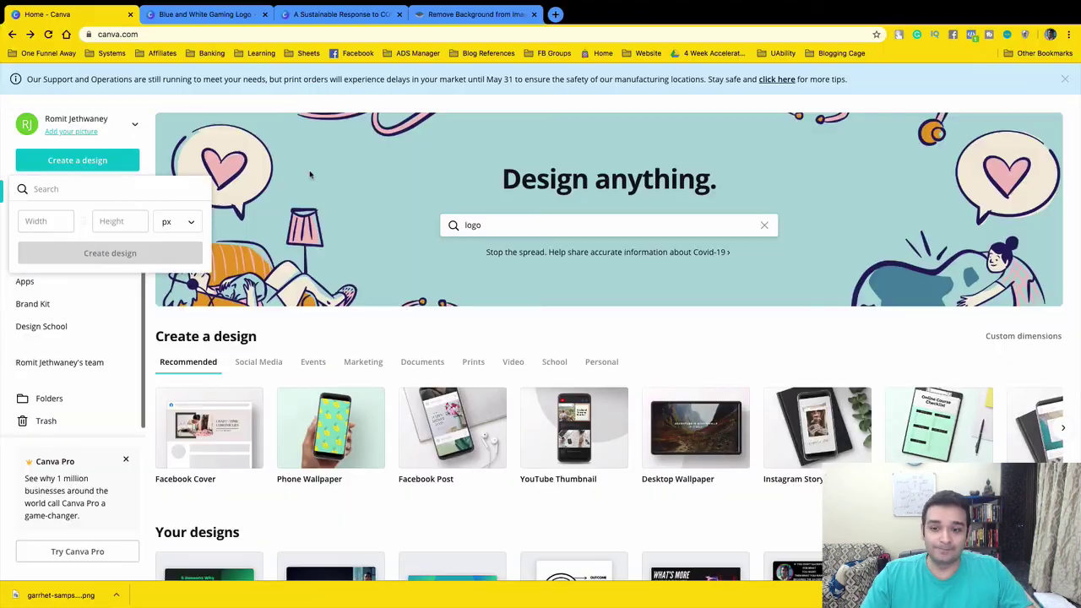
click(310, 174)
scroll(475, 313, down, 5)
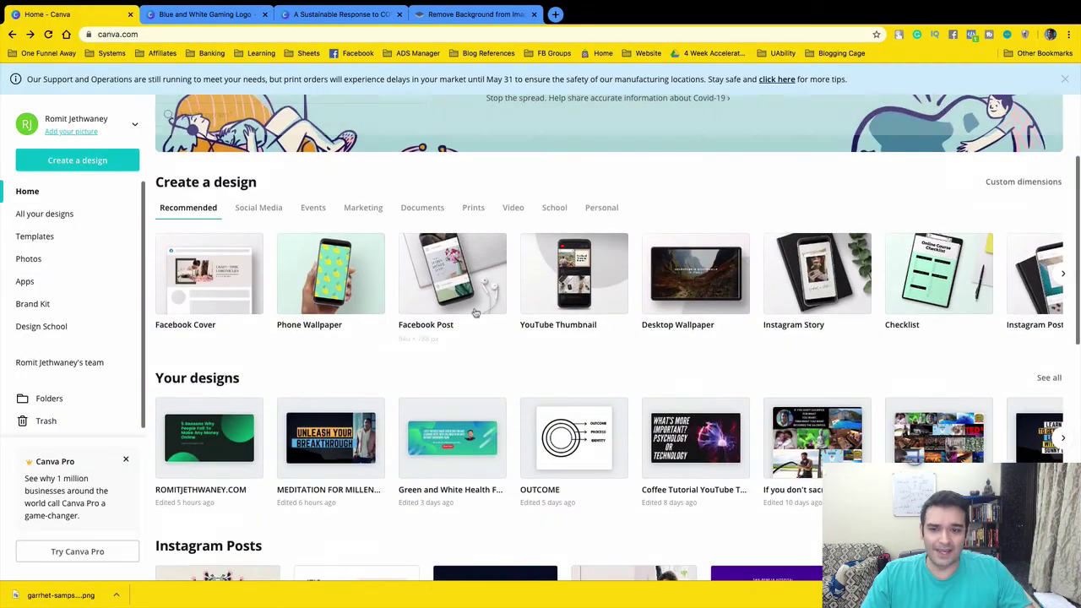
scroll(474, 313, up, 5)
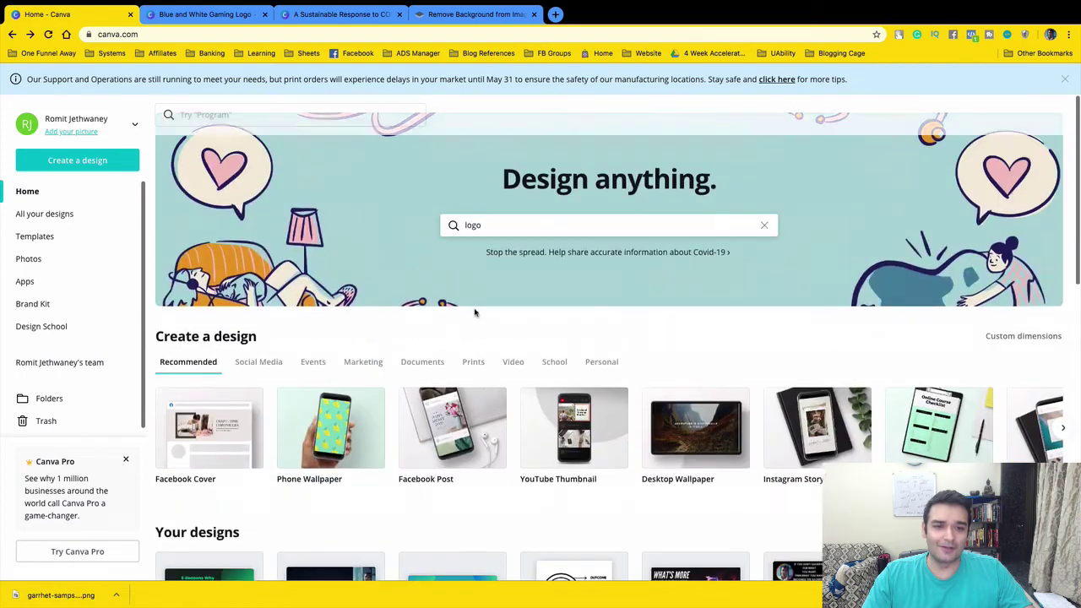